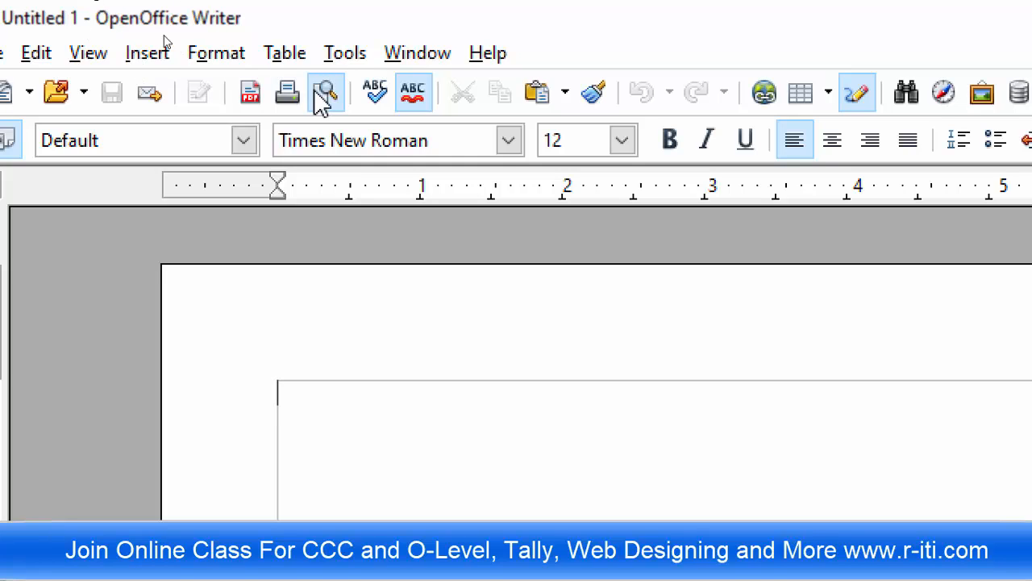
# Step: Open the OpenOffice Help and display the index topic "Fontwork For Graphical Text Art"
pyautogui.click(229, 59)
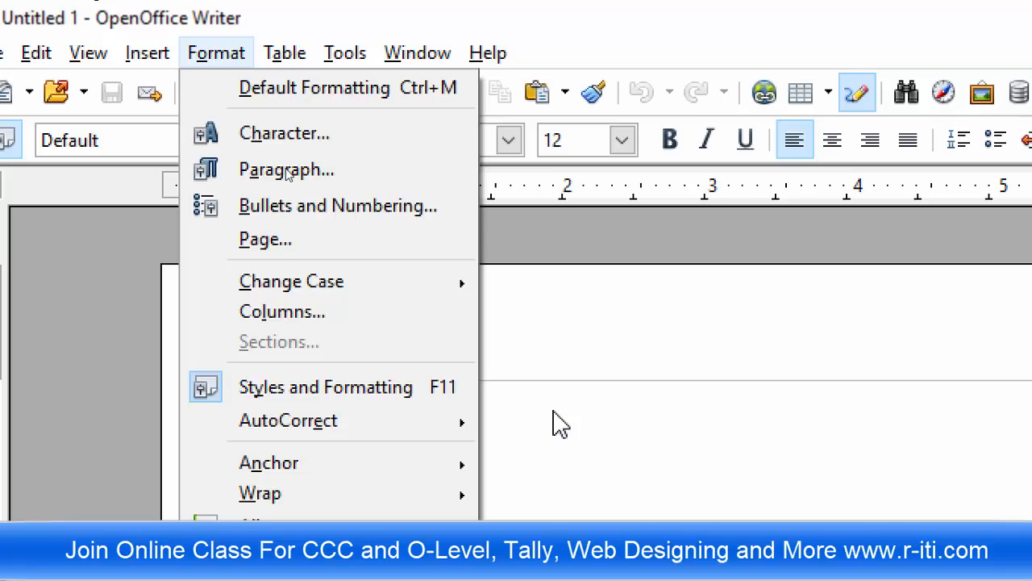
pyautogui.moveTo(488, 53)
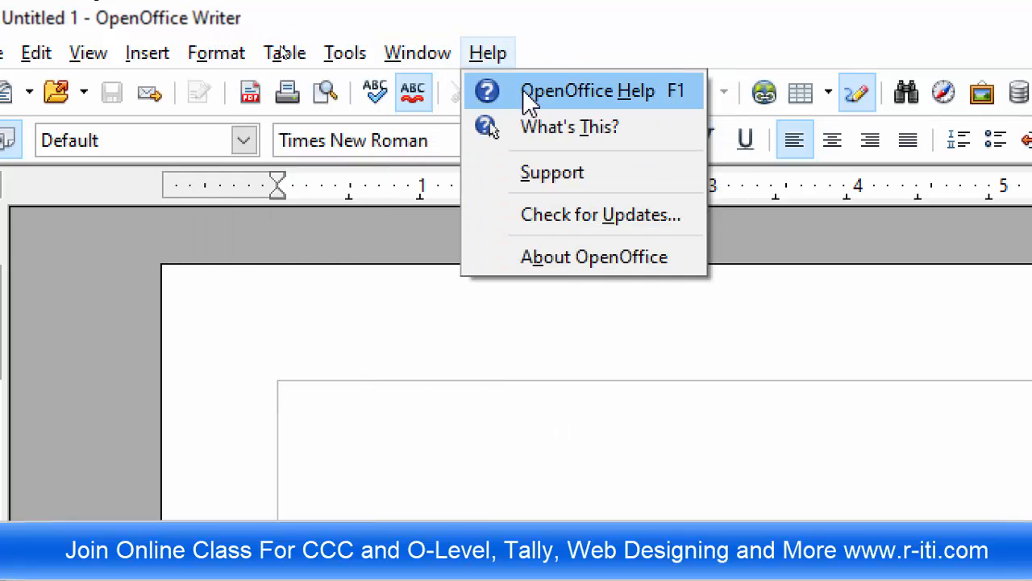
pyautogui.click(574, 101)
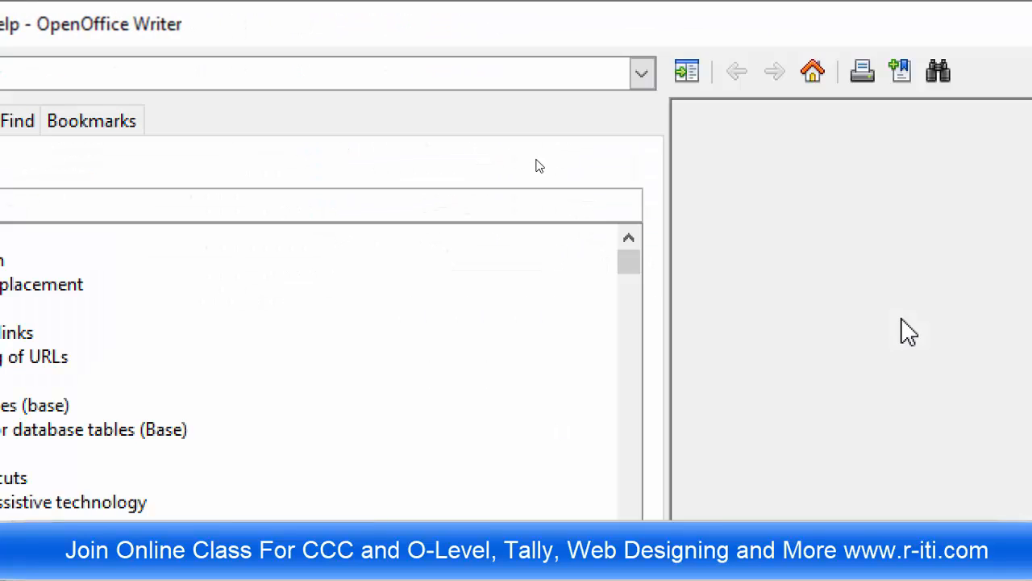
pyautogui.doubleClick(80, 403)
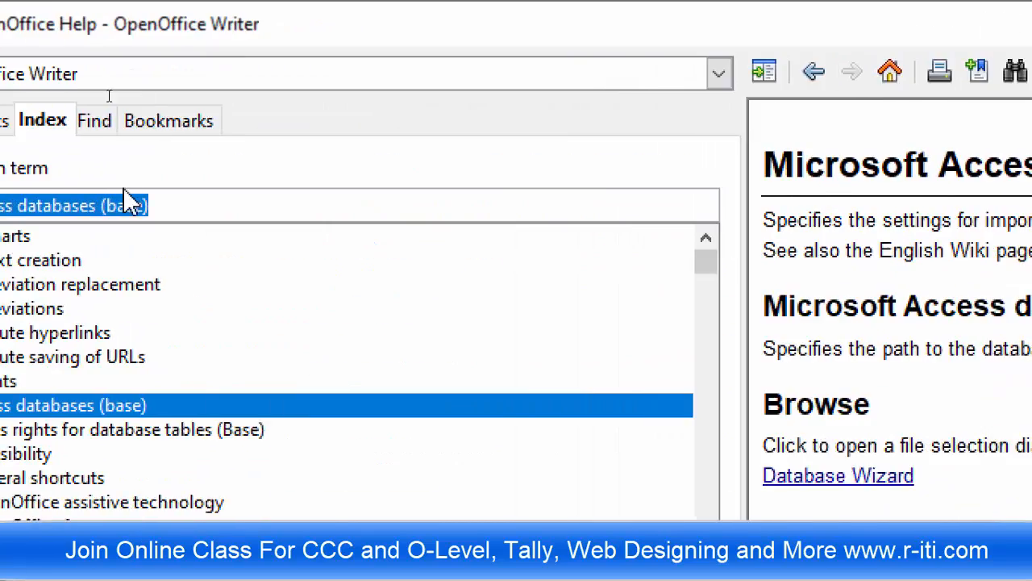
pyautogui.doubleClick(88, 262)
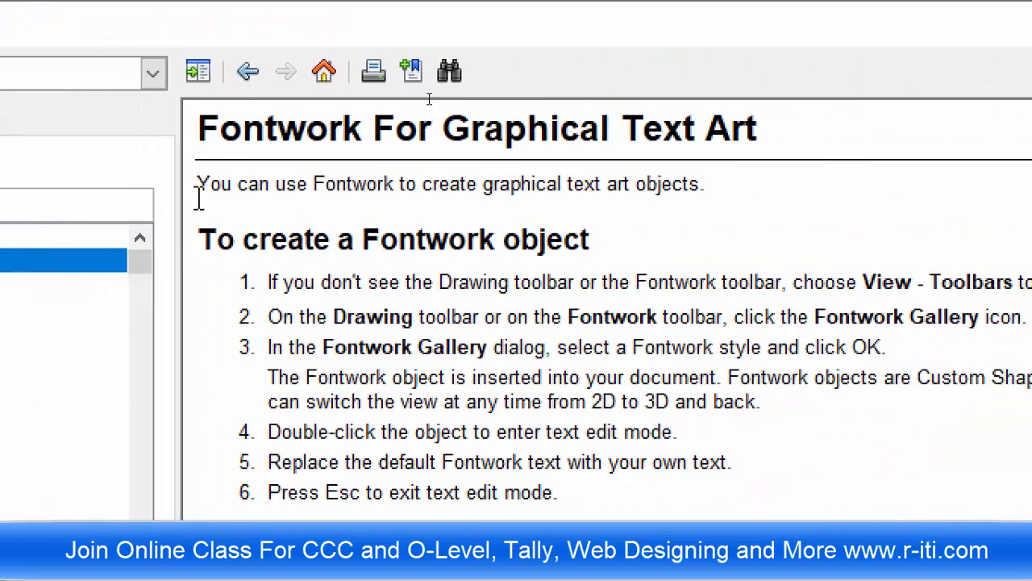
# Step: Copy the entire Fontwork help article into the blank Writer document and close the Bullets and Numbering toolbar
pyautogui.moveTo(204, 137); pyautogui.dragTo(708, 506)
pyautogui.rightClick(329, 472)
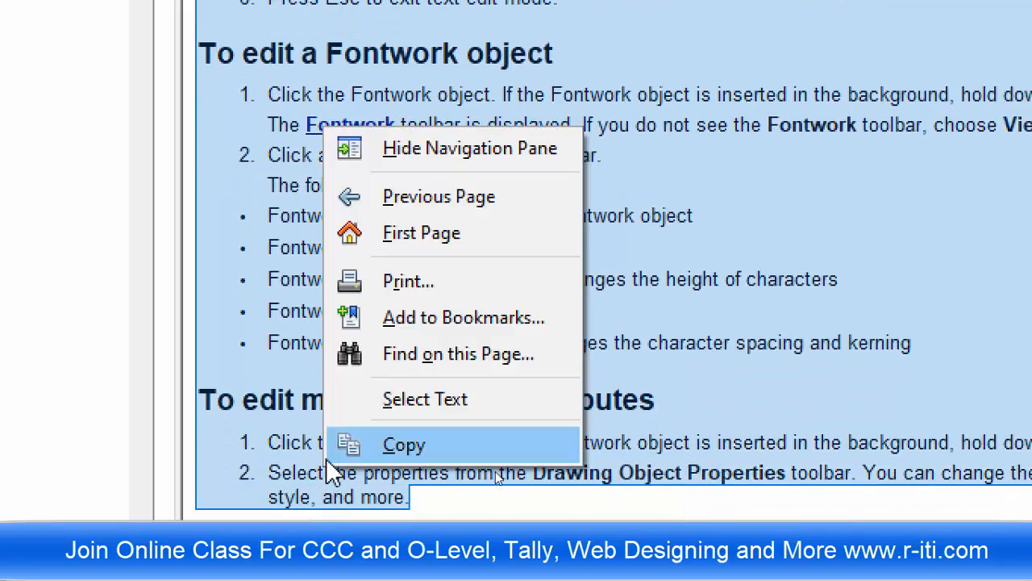
pyautogui.click(347, 445)
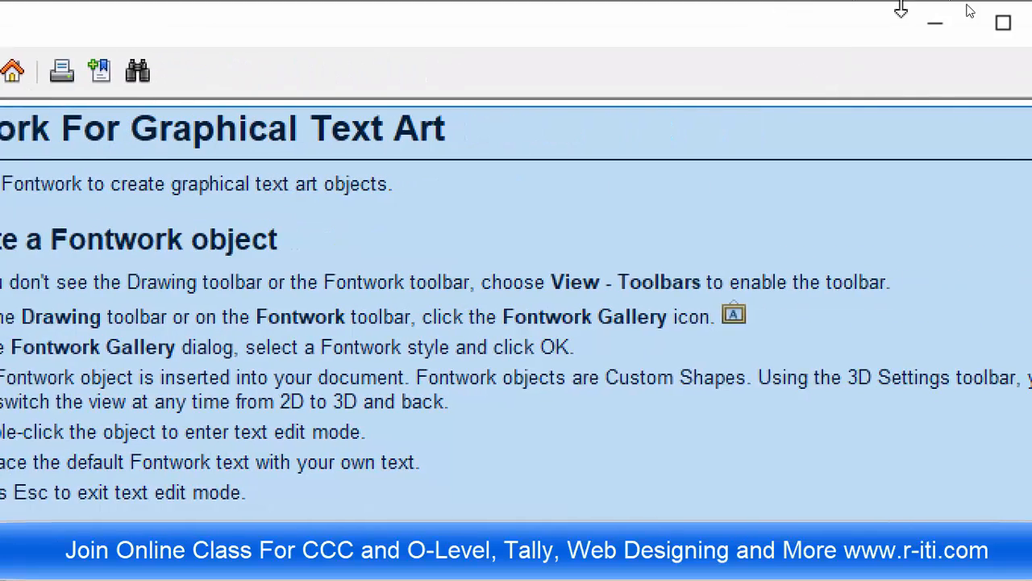
pyautogui.click(877, 30)
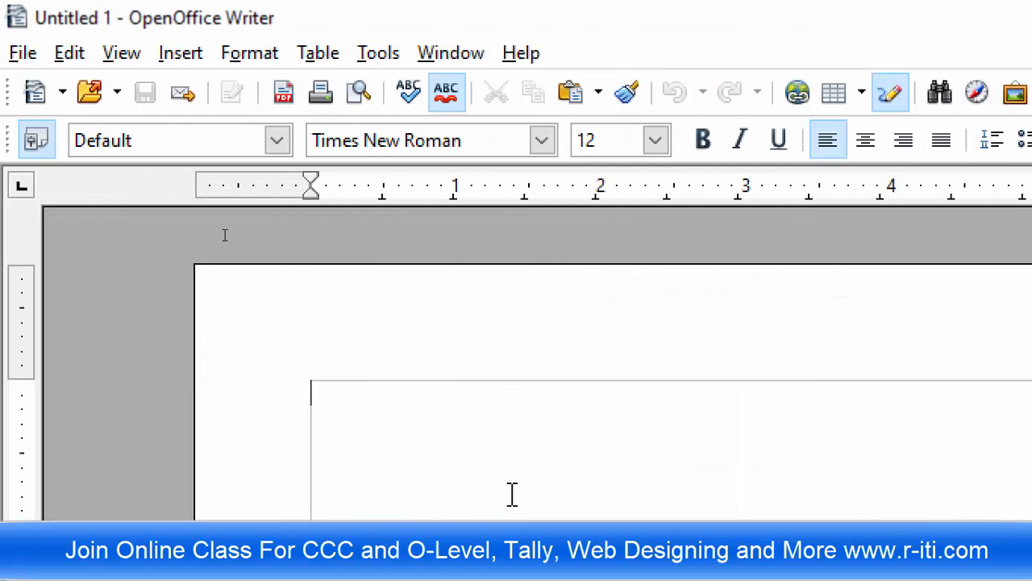
pyautogui.click(572, 94)
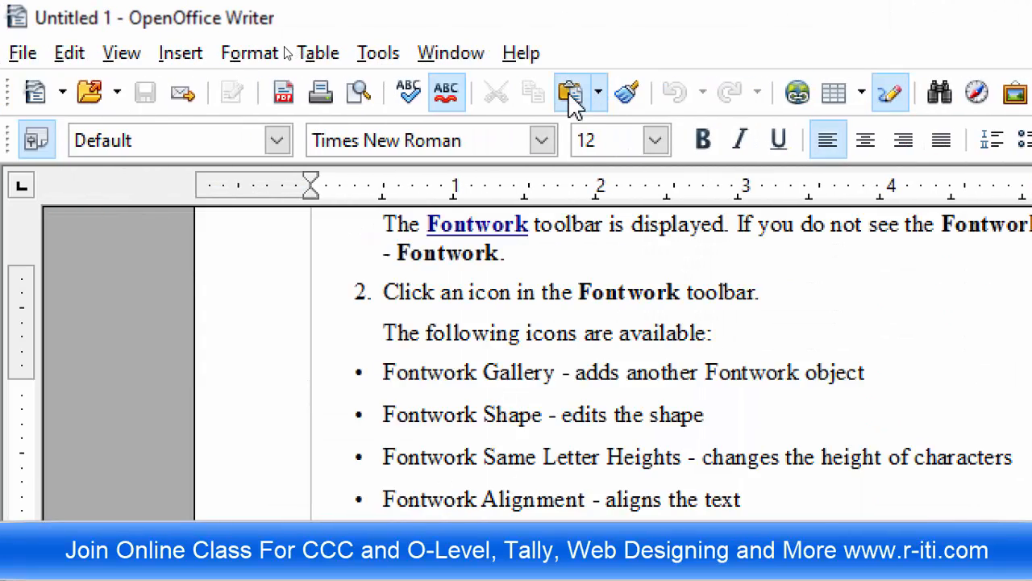
pyautogui.scroll(15, 690, 402)
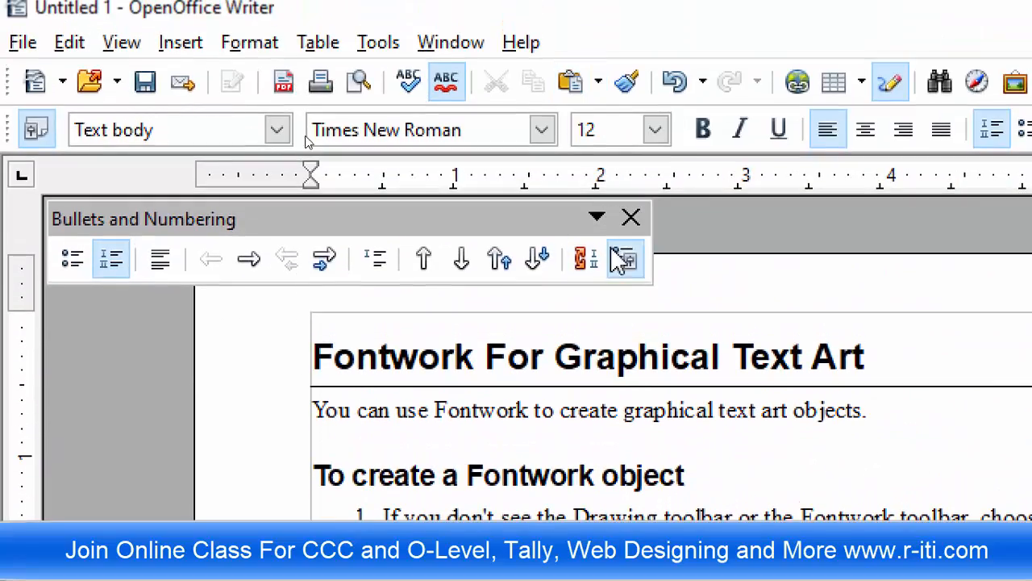
pyautogui.click(631, 218)
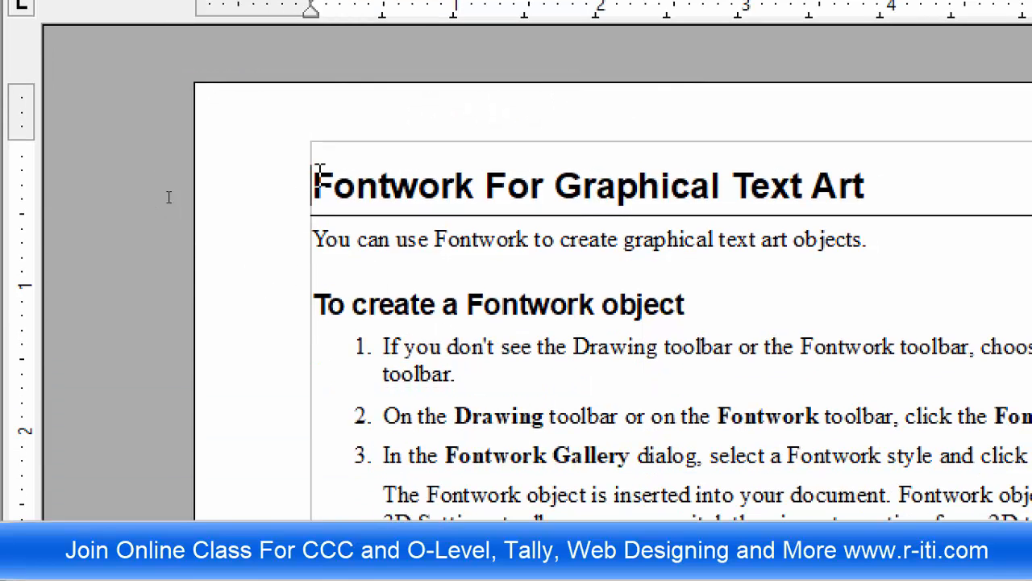
# Step: Select the whole document and format its text at size 16 with bold, italic and underline
pyautogui.hotkey('ctrl', 'a')
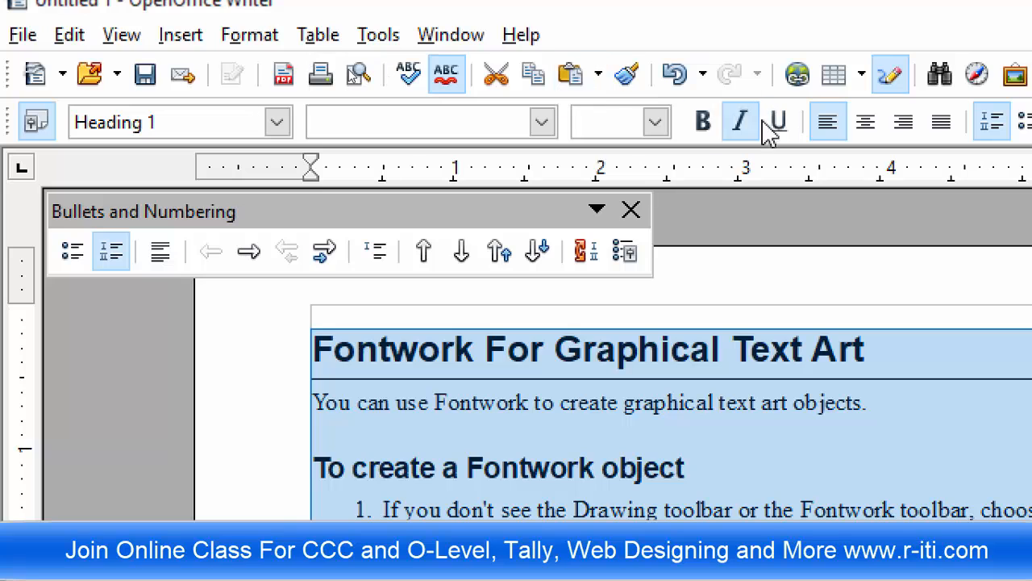
pyautogui.click(655, 123)
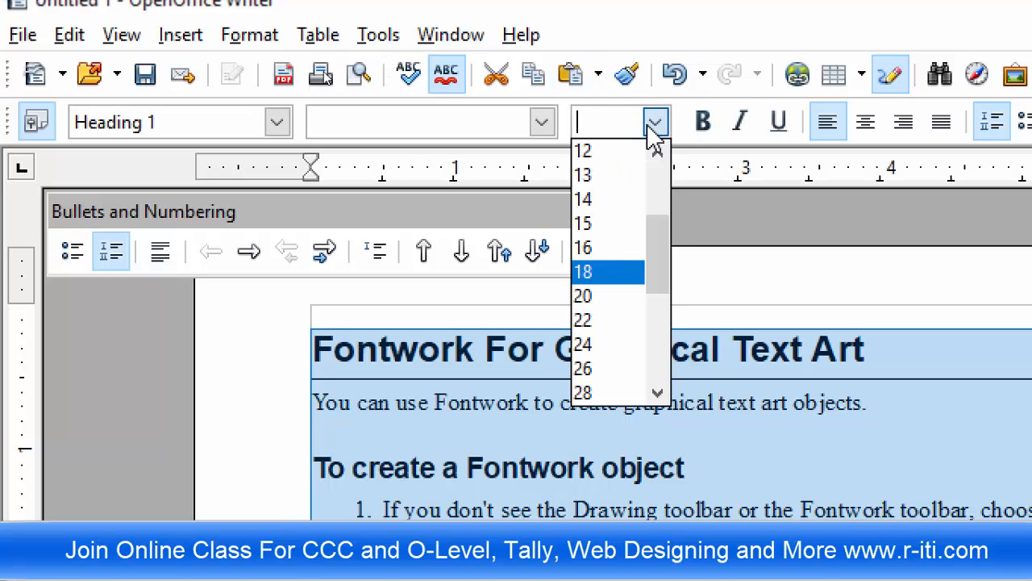
pyautogui.click(584, 250)
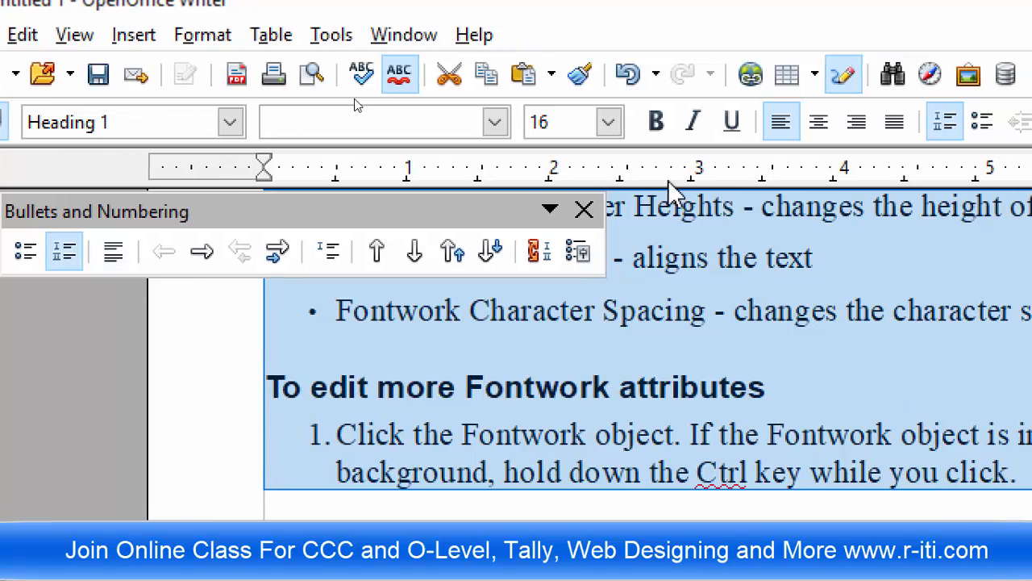
pyautogui.click(608, 123)
pyautogui.click(613, 122)
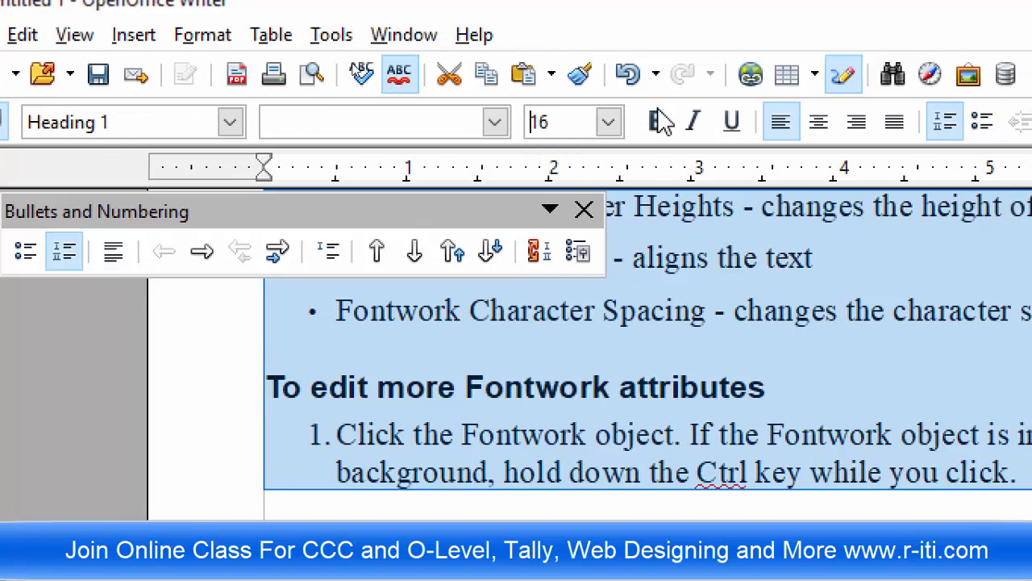
pyautogui.click(660, 124)
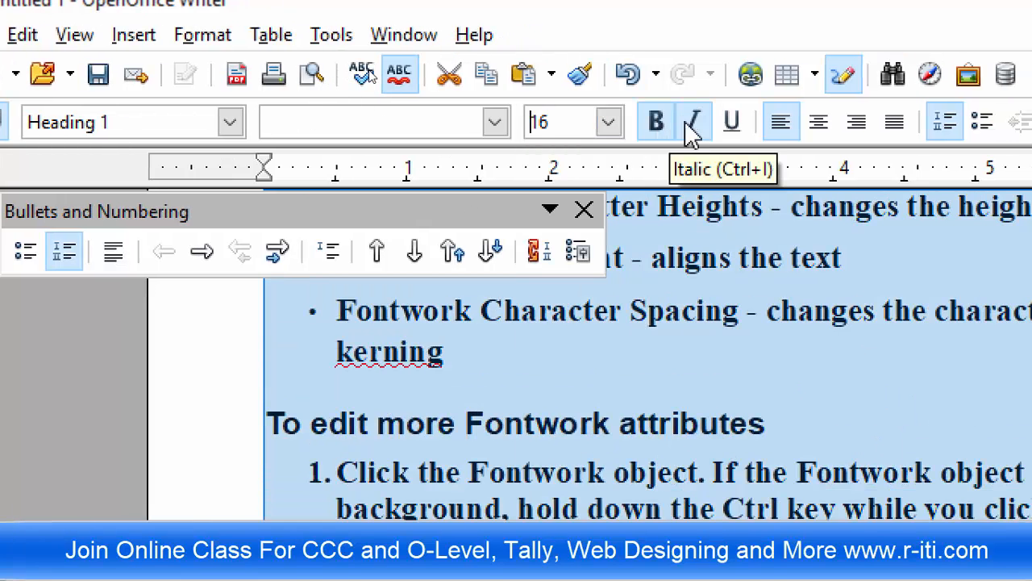
pyautogui.click(692, 123)
pyautogui.click(732, 125)
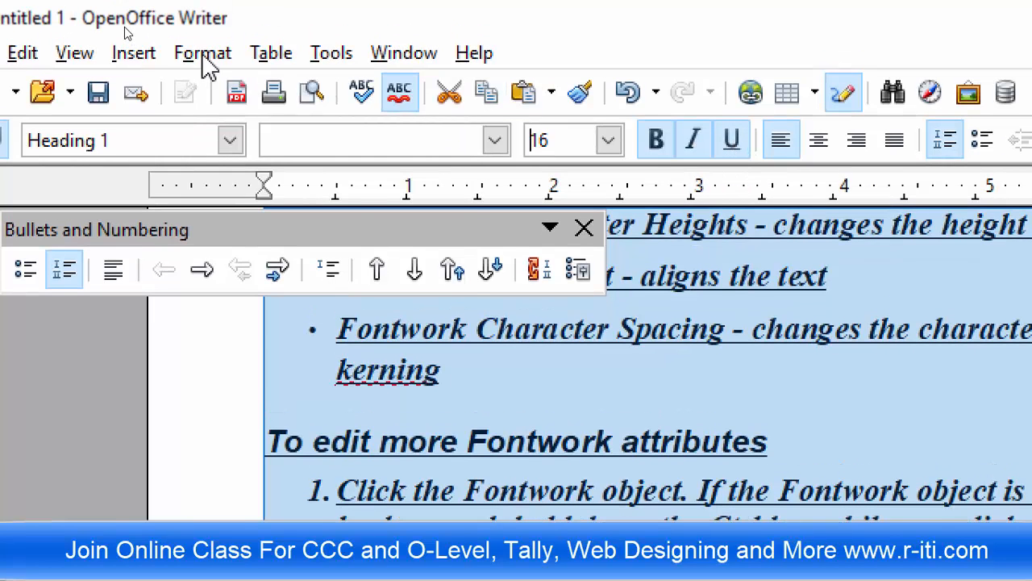
# Step: Reset all the selected text to default formatting and close the Bullets and Numbering toolbar
pyautogui.click(204, 56)
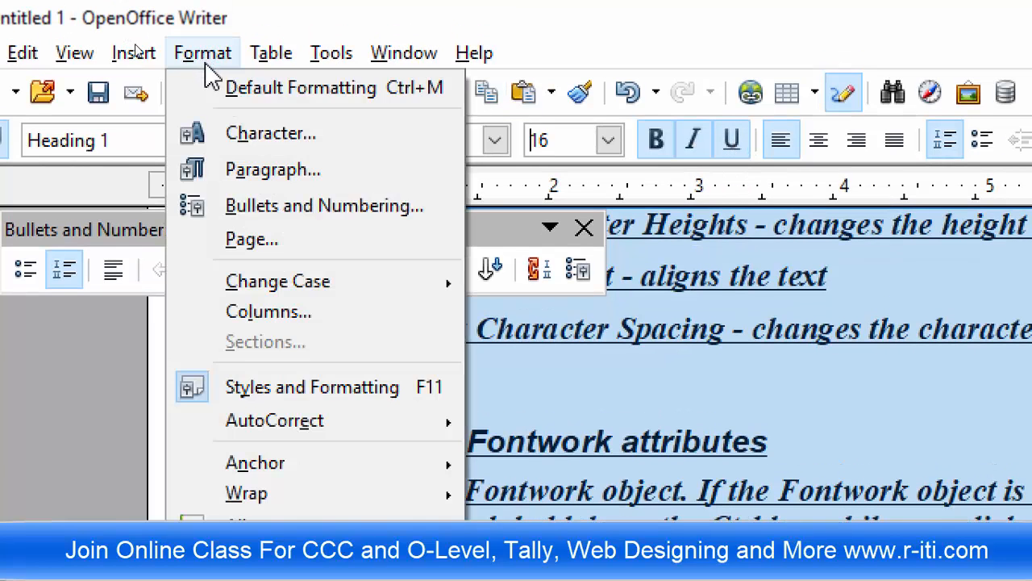
pyautogui.click(258, 90)
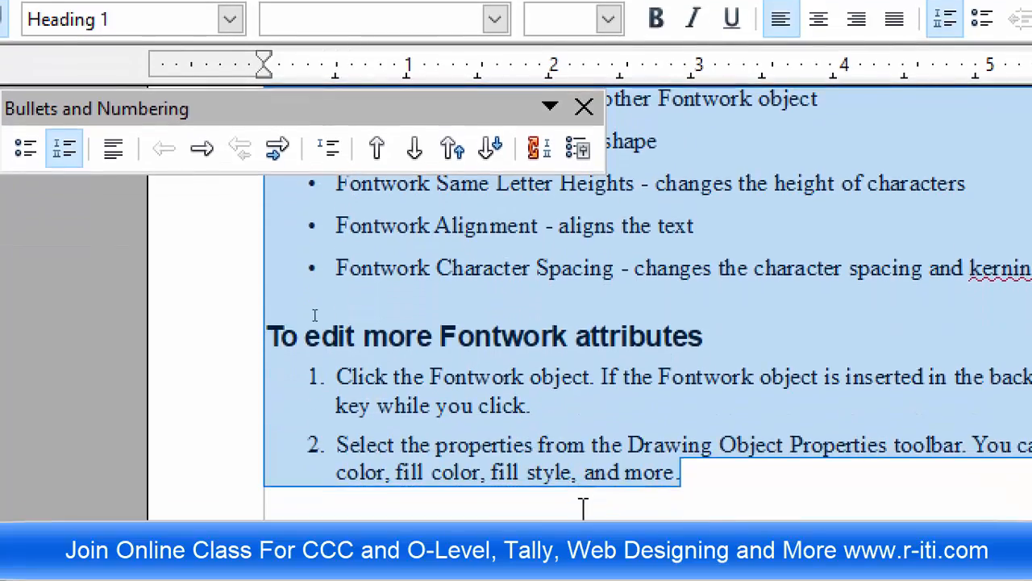
pyautogui.scroll(5, 581, 484)
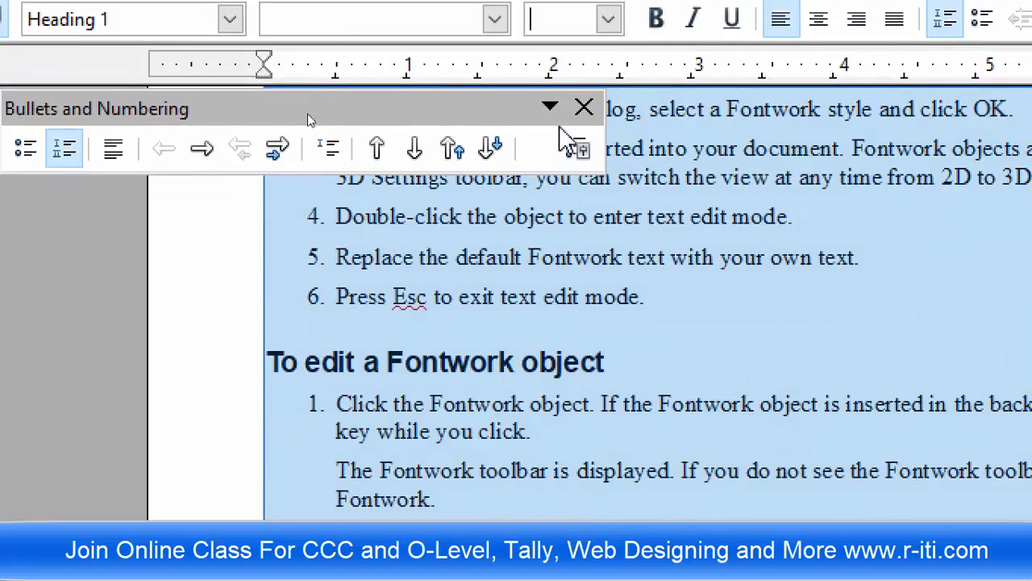
pyautogui.click(584, 108)
pyautogui.scroll(3, 653, 323)
pyautogui.scroll(2, 659, 344)
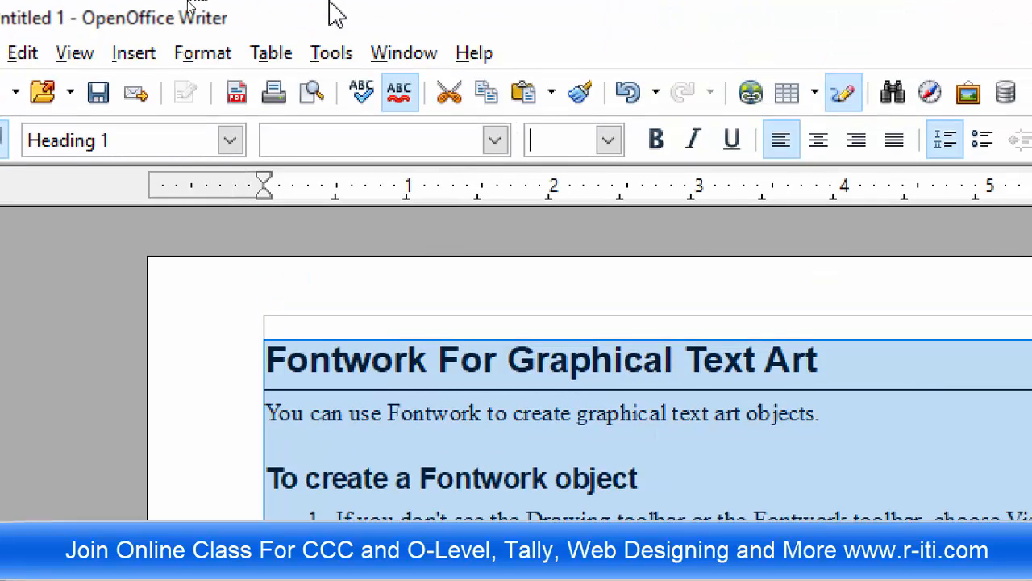
# Step: Examine the Font and Font Effects settings in the Character dialog for the selected text, then close it without changes
pyautogui.click(212, 55)
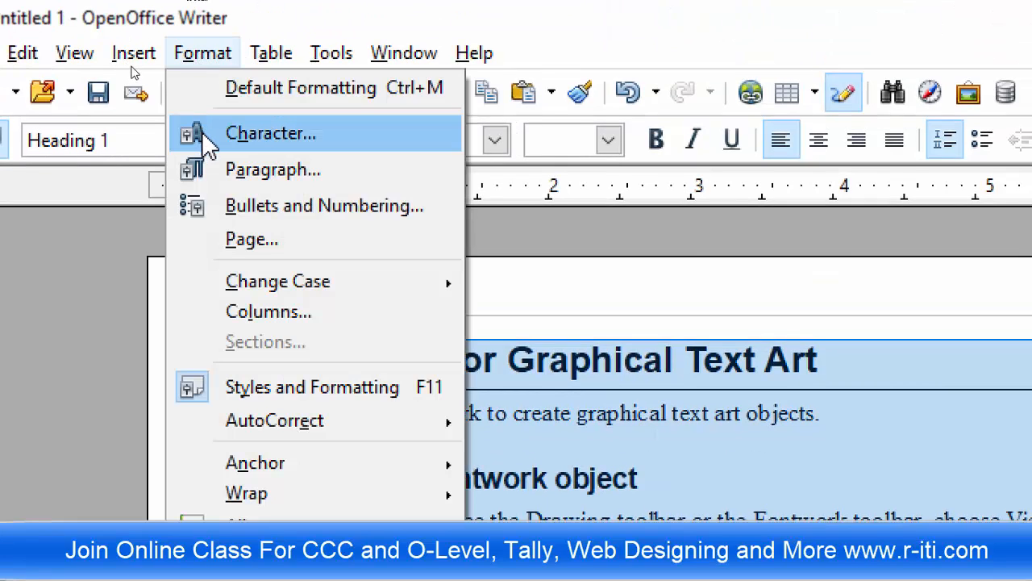
pyautogui.click(283, 137)
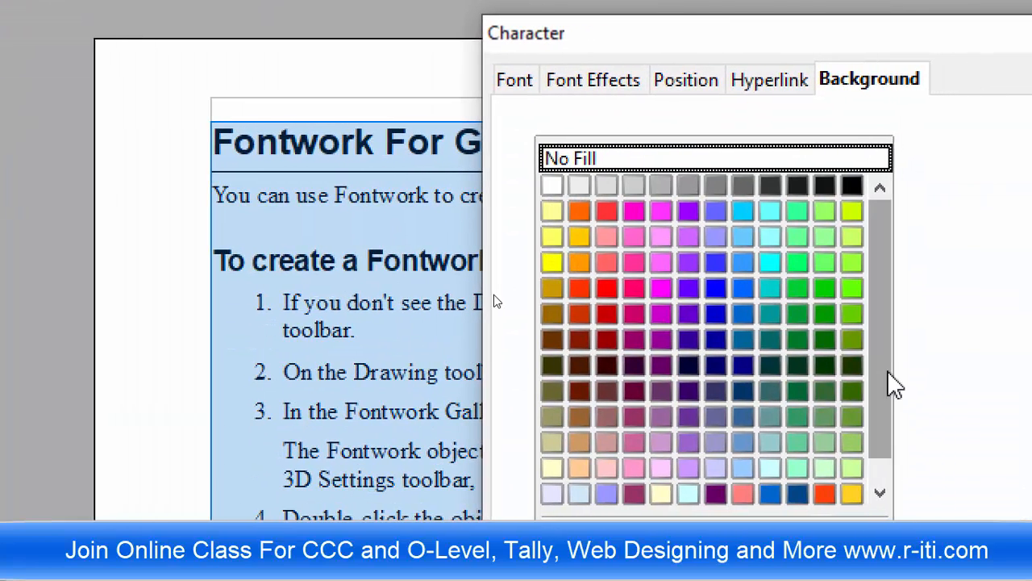
pyautogui.click(521, 91)
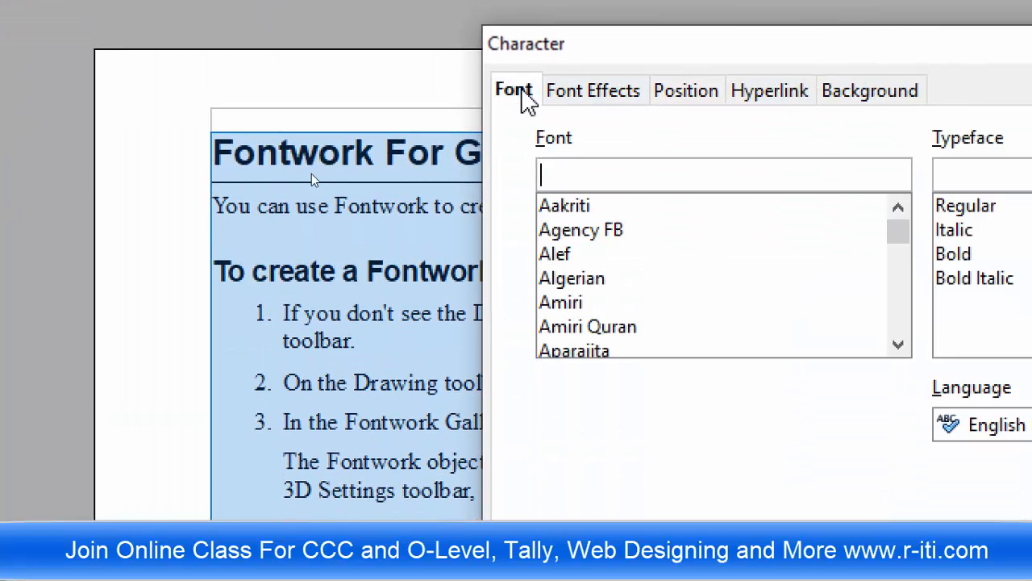
pyautogui.click(585, 104)
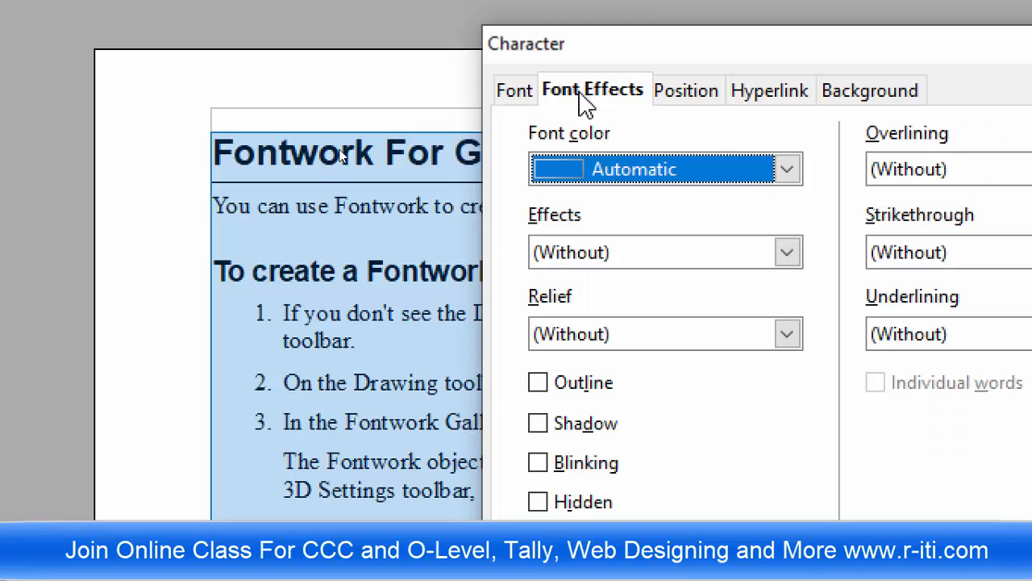
pyautogui.click(513, 91)
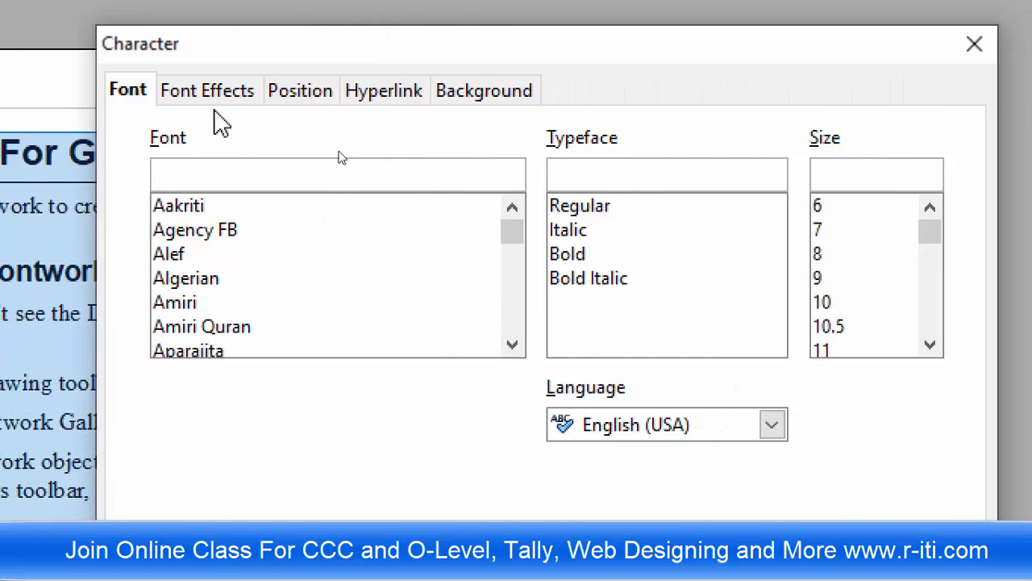
pyautogui.click(182, 95)
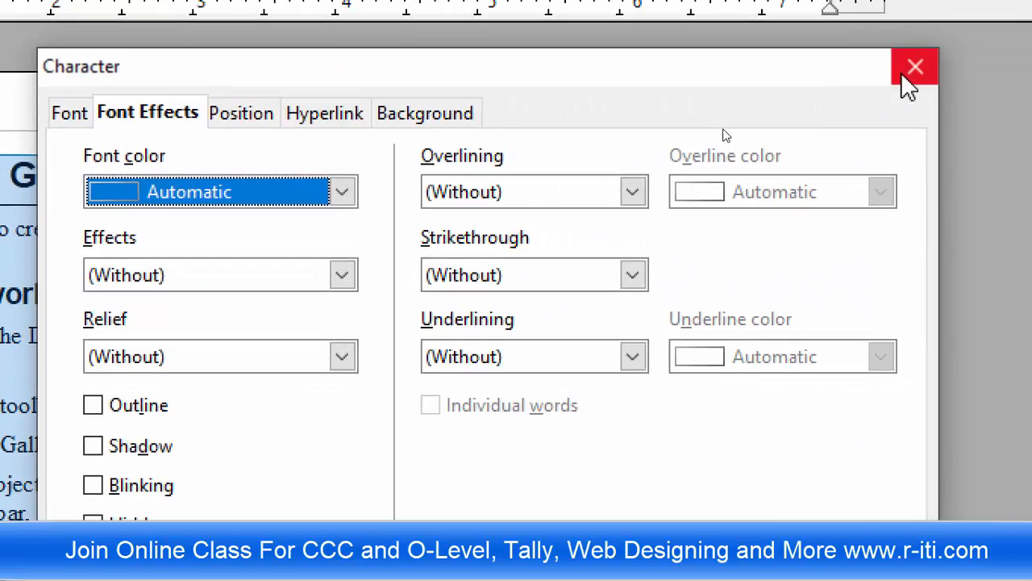
pyautogui.click(971, 49)
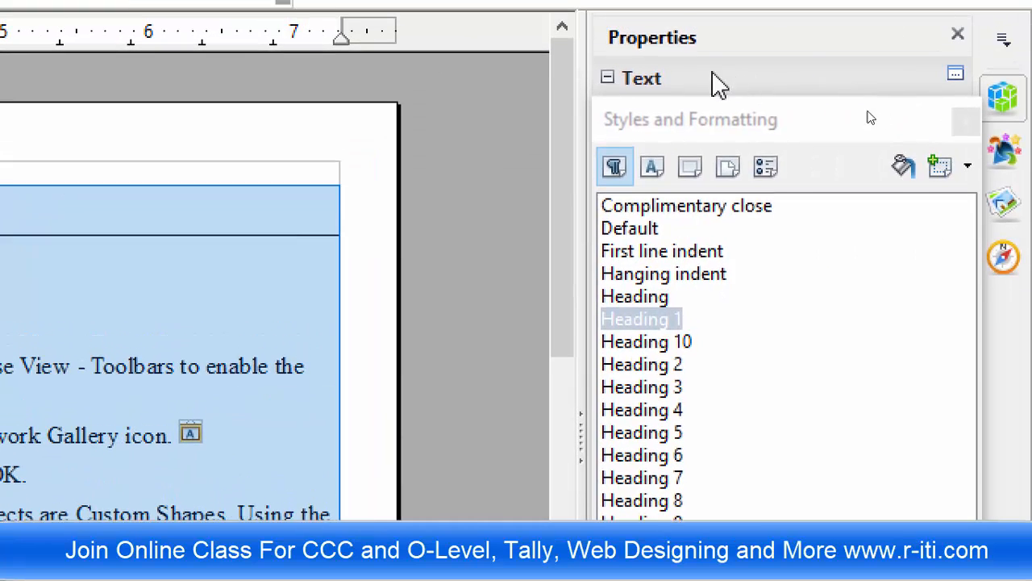
# Step: Close the floating Styles and Formatting window and show the Properties sidebar
pyautogui.click(1005, 155)
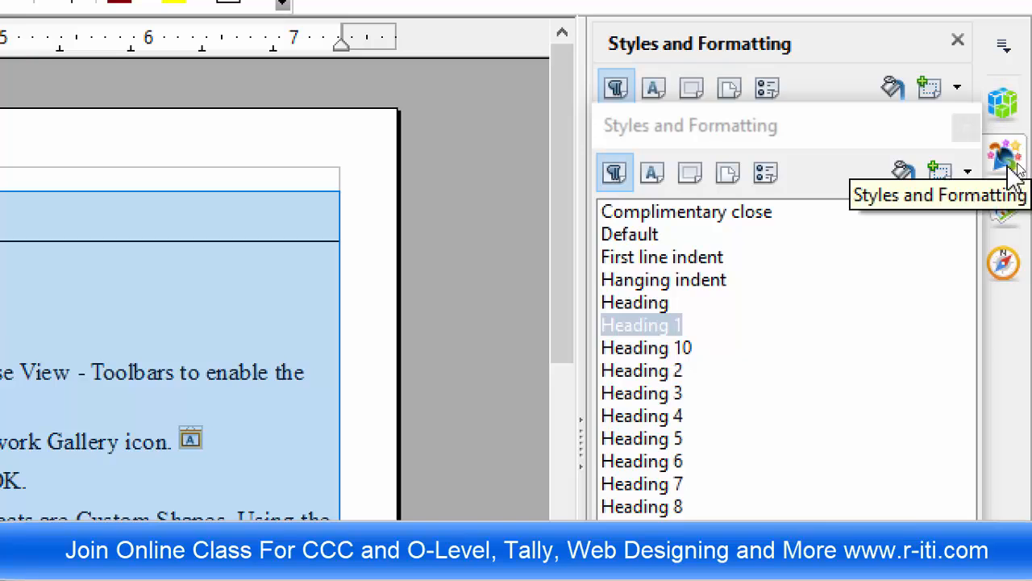
pyautogui.click(1005, 208)
pyautogui.click(958, 86)
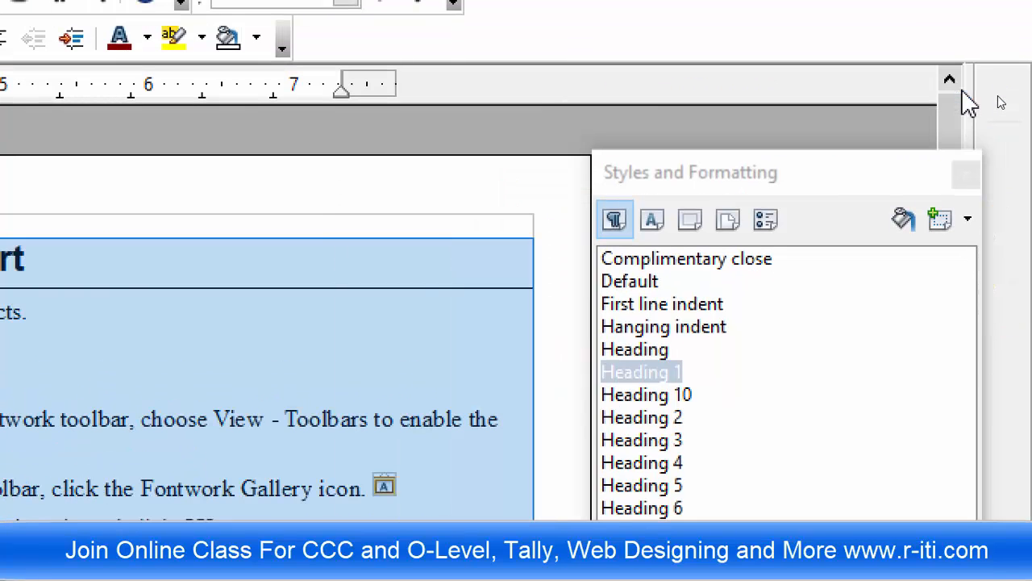
pyautogui.click(964, 173)
pyautogui.click(1005, 155)
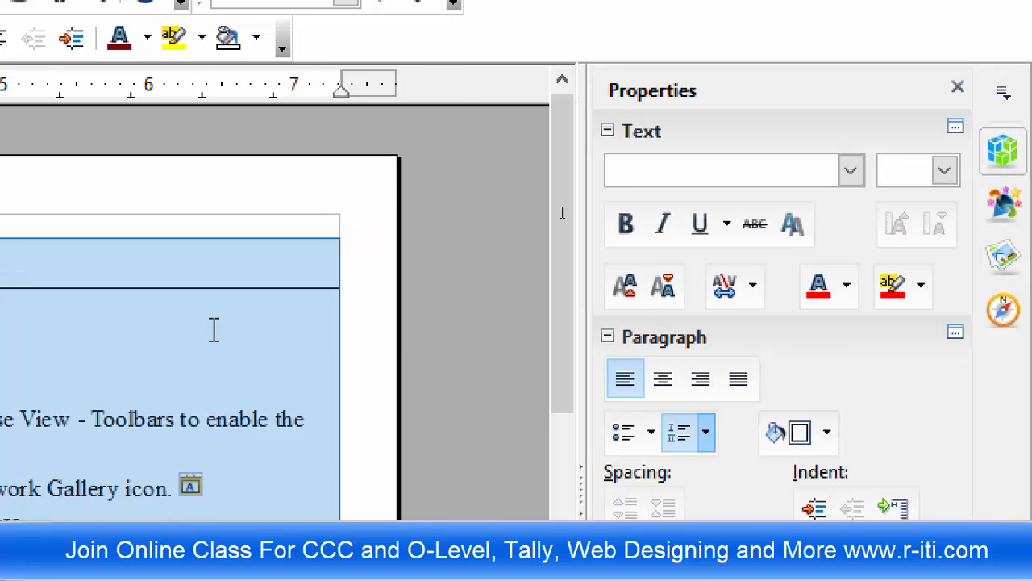
# Step: Change the font of all the selected text to Arial using the Properties sidebar
pyautogui.click(867, 170)
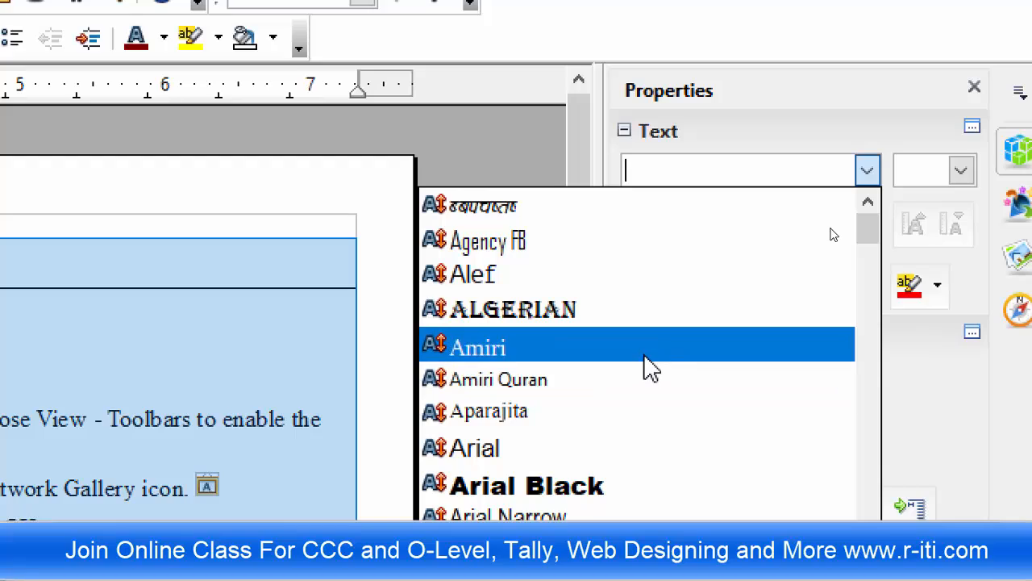
pyautogui.scroll(-2, 605, 466)
pyautogui.click(598, 457)
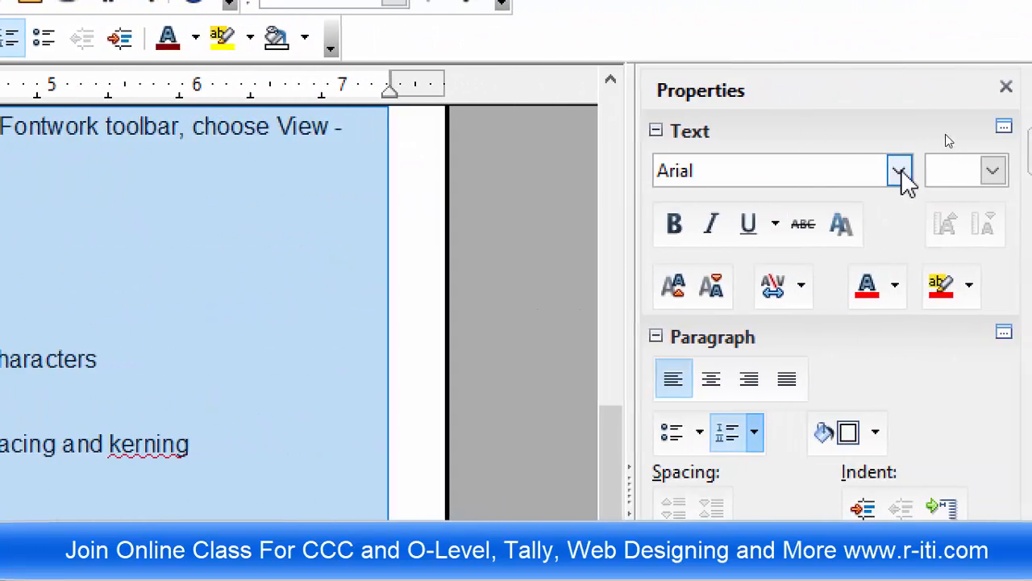
# Step: Set the font size of all the selected text to 8 using the Properties sidebar
pyautogui.click(946, 171)
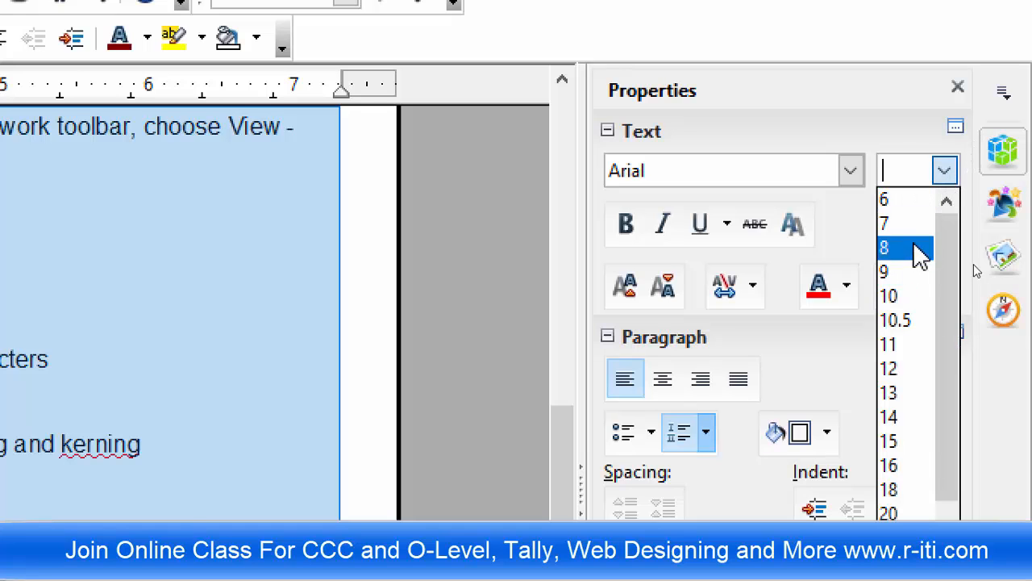
pyautogui.moveTo(949, 461); pyautogui.dragTo(950, 553)
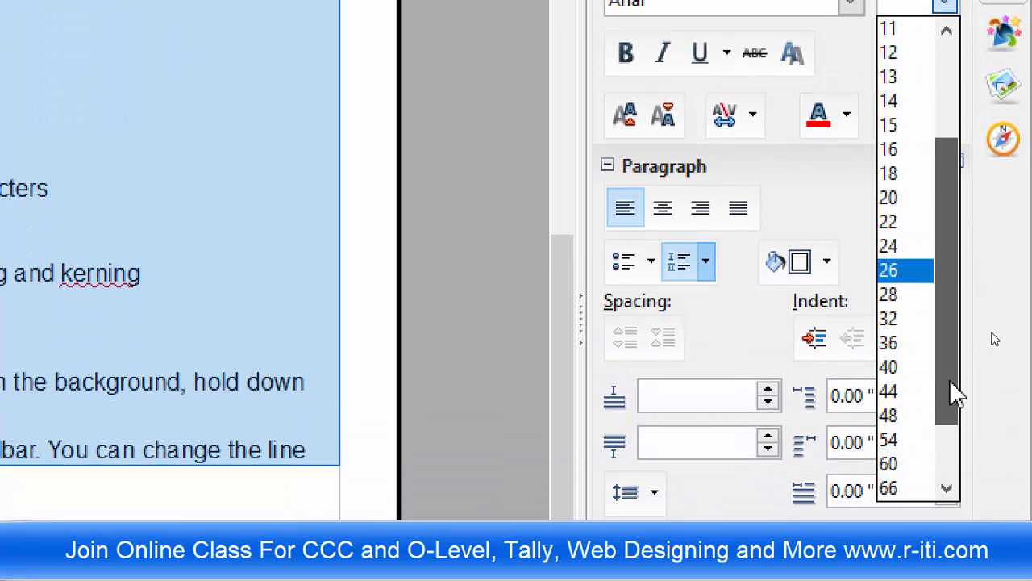
pyautogui.moveTo(956, 395); pyautogui.dragTo(962, 462)
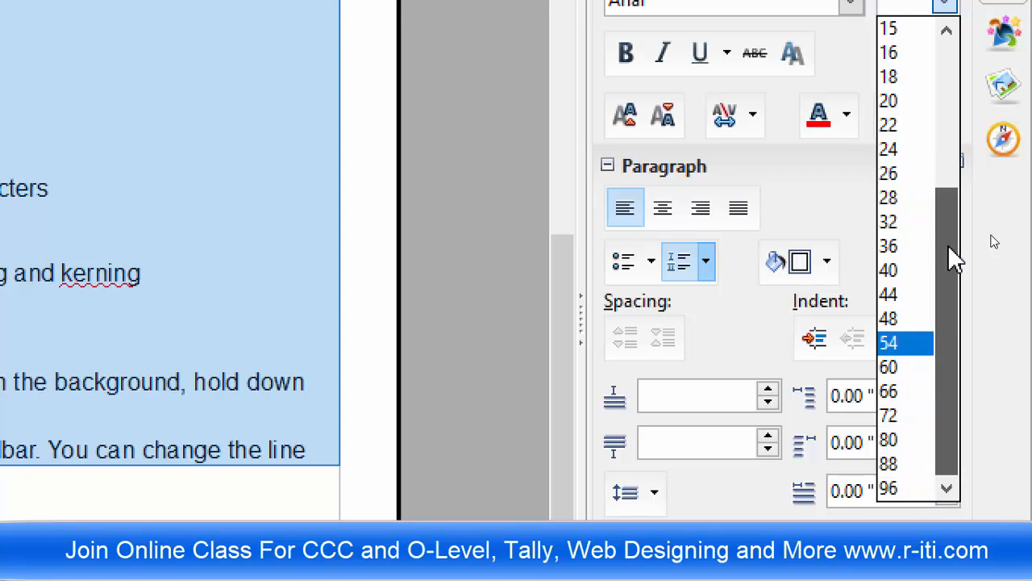
pyautogui.moveTo(952, 258); pyautogui.dragTo(952, 86)
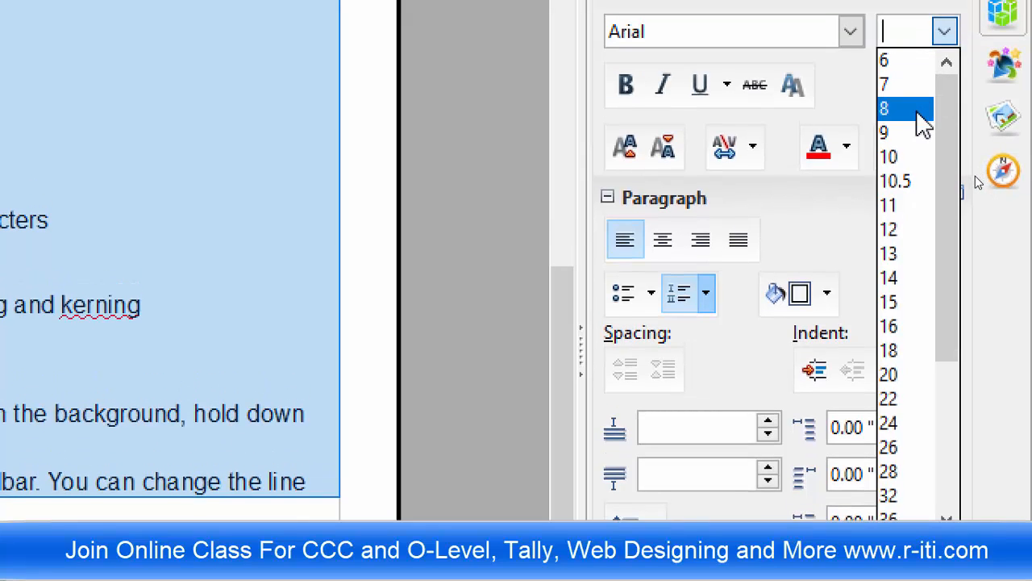
pyautogui.click(922, 109)
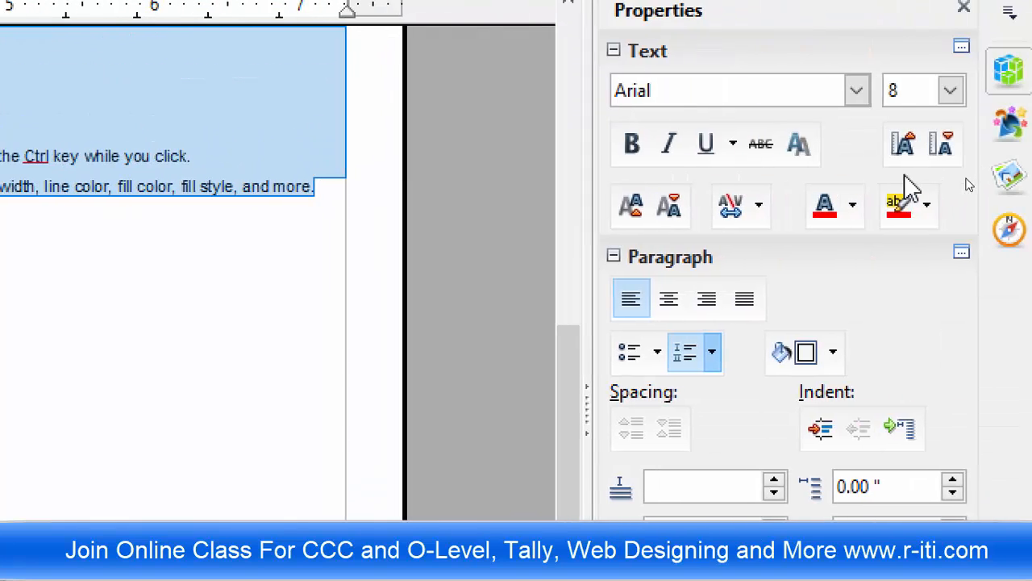
# Step: Adjust the selected text's size with Increase Font and Reduce Font to reach 9, and make it bold
pyautogui.click(899, 143)
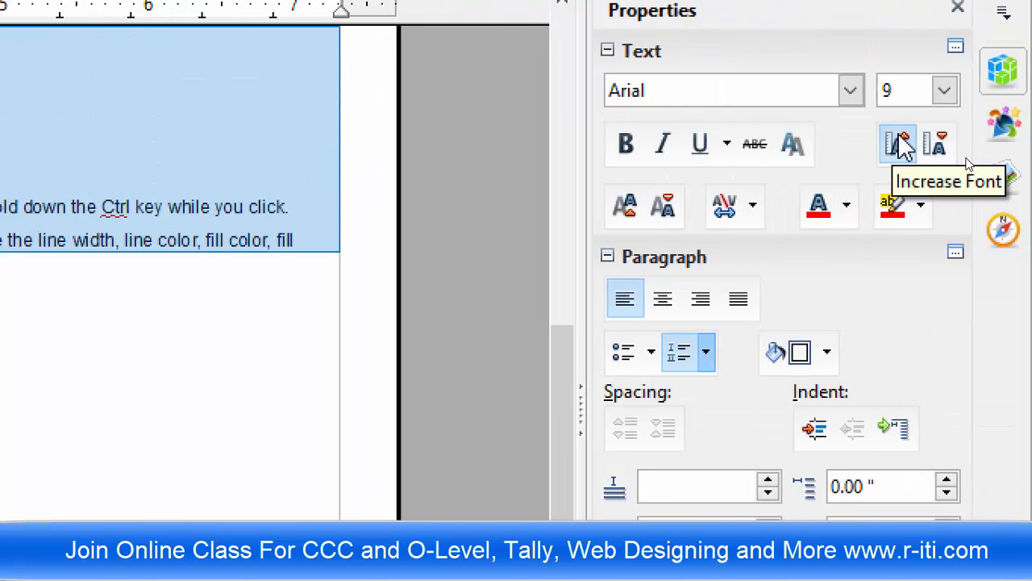
pyautogui.click(899, 144)
pyautogui.click(937, 144)
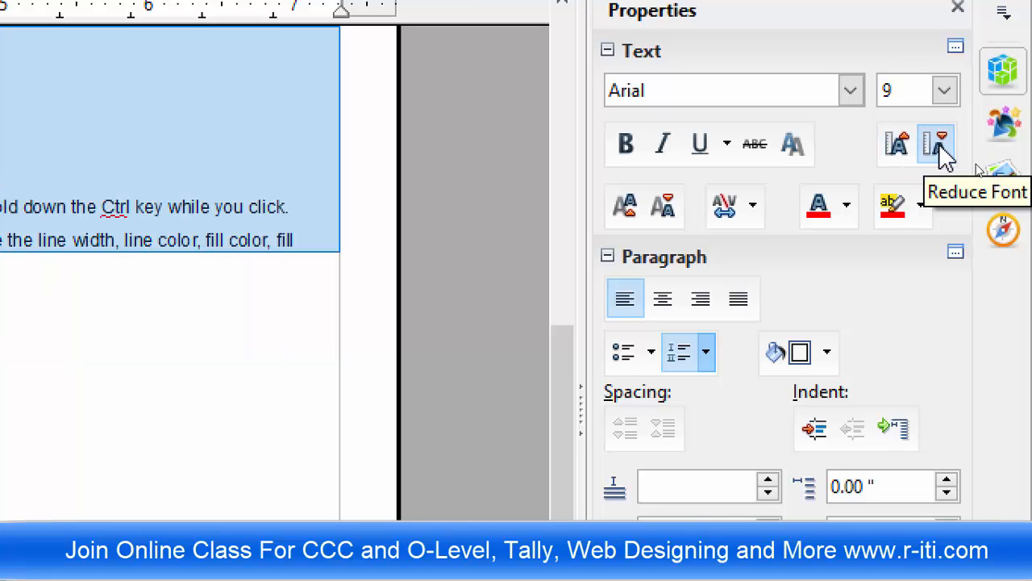
pyautogui.click(626, 146)
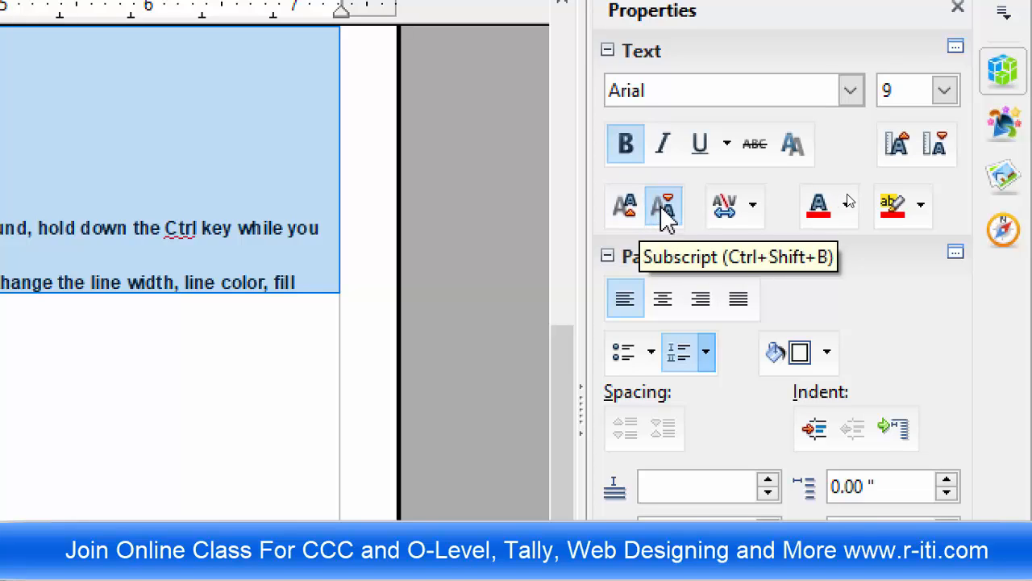
# Step: Try Very Loose character spacing on the selected text and return it to Normal
pyautogui.click(742, 210)
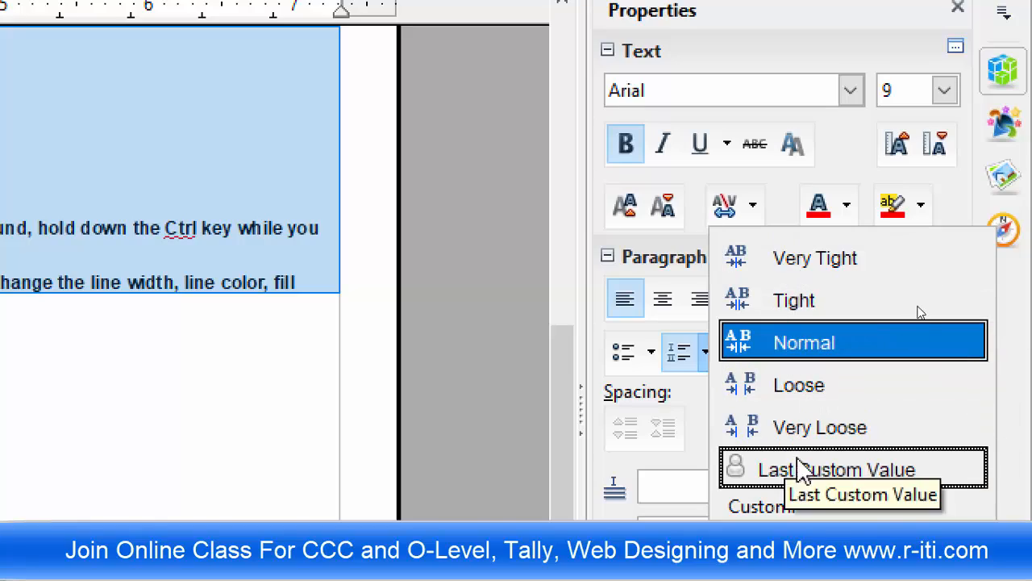
pyautogui.click(806, 430)
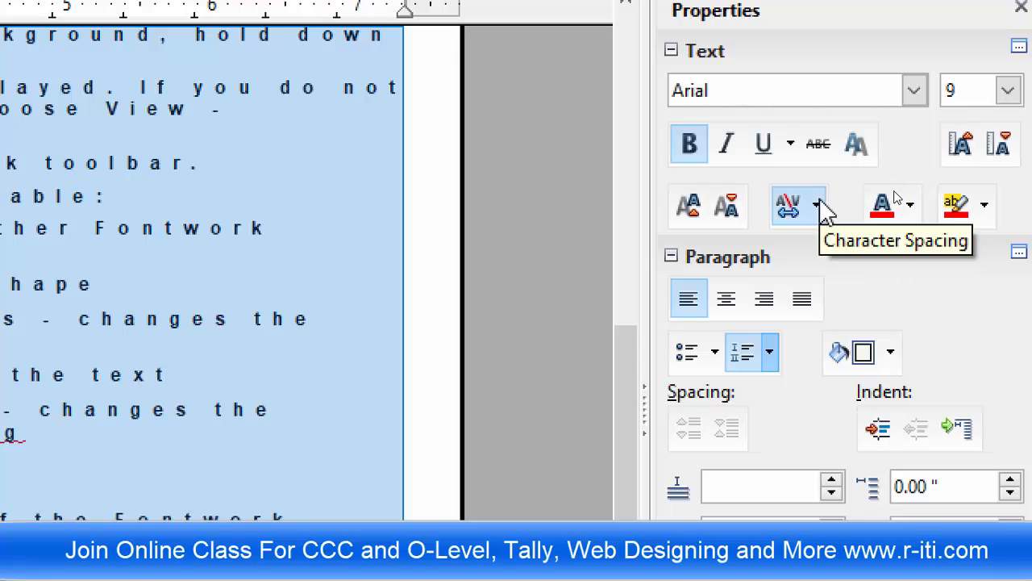
pyautogui.click(817, 206)
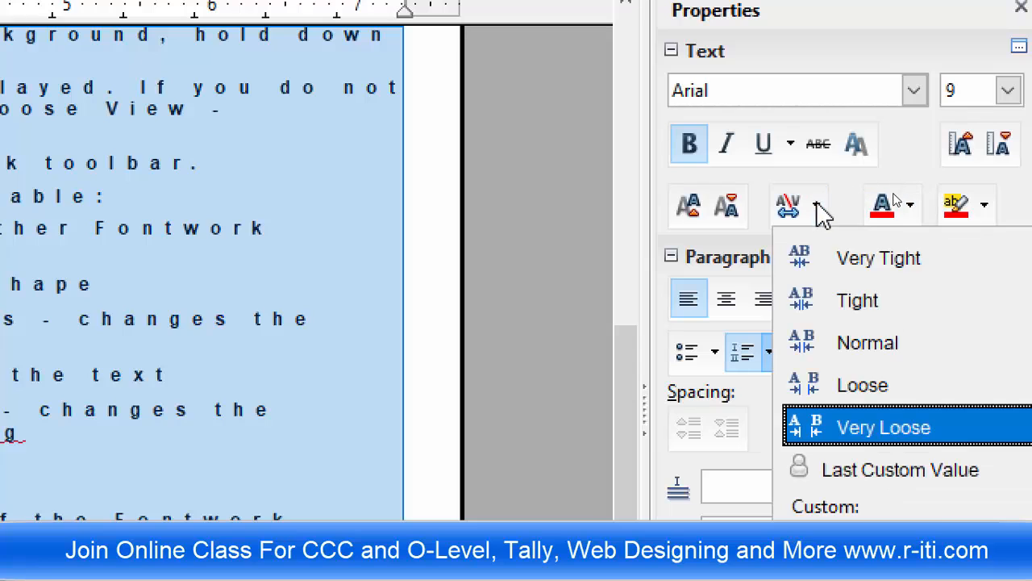
pyautogui.click(864, 345)
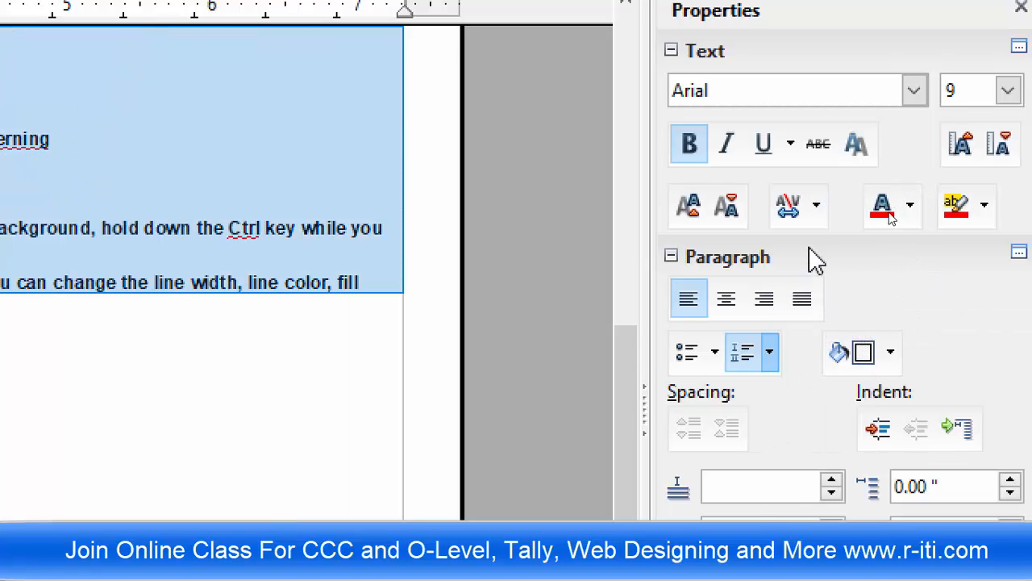
# Step: Try Tight character spacing on the selected text and restore Normal spacing
pyautogui.click(808, 221)
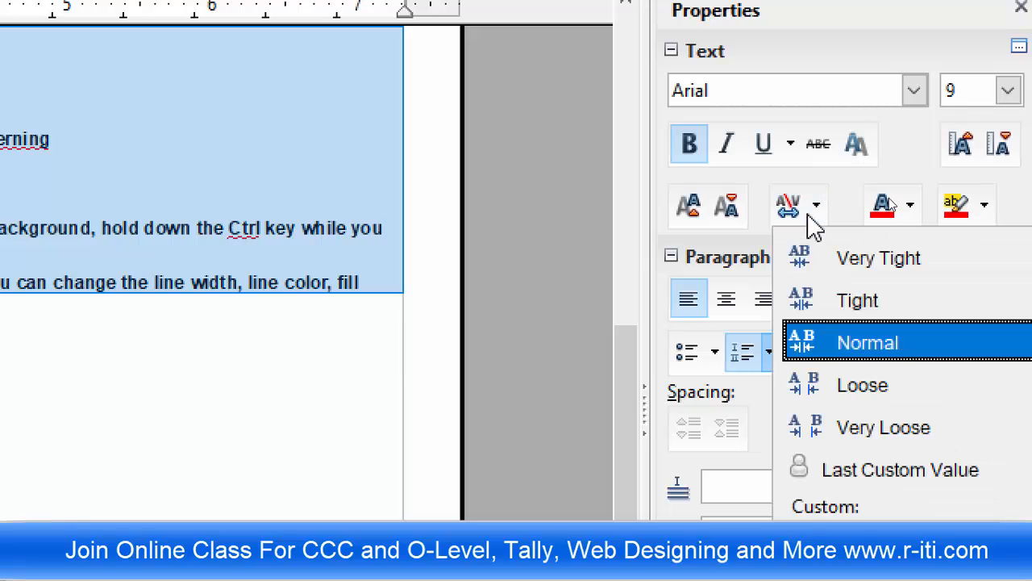
pyautogui.click(809, 305)
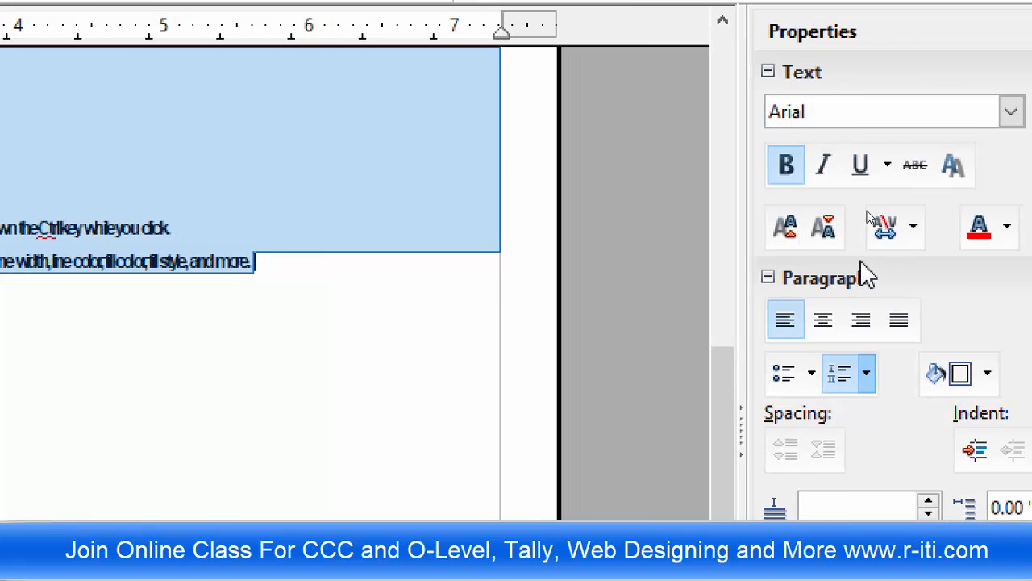
pyautogui.click(883, 228)
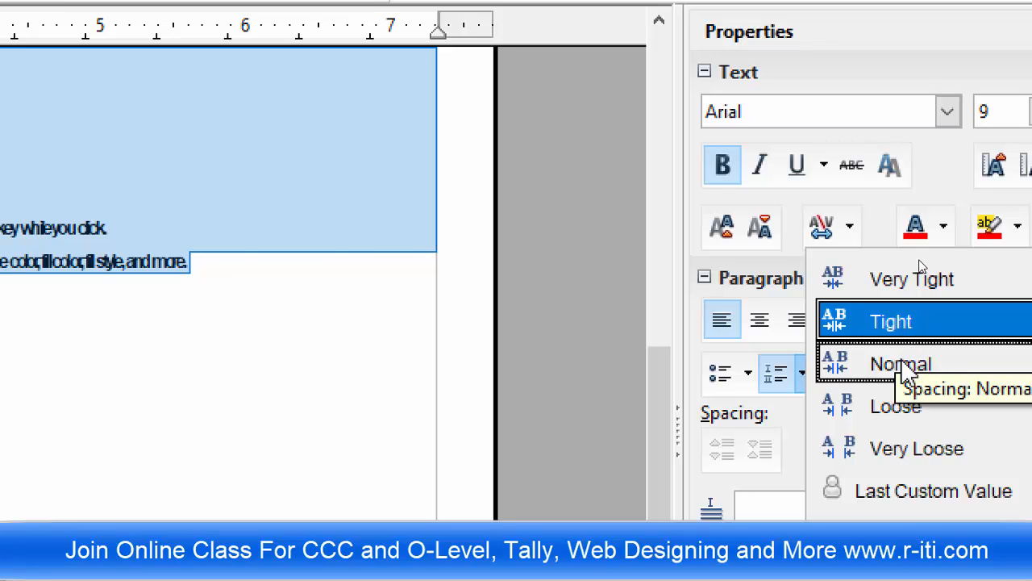
pyautogui.click(906, 368)
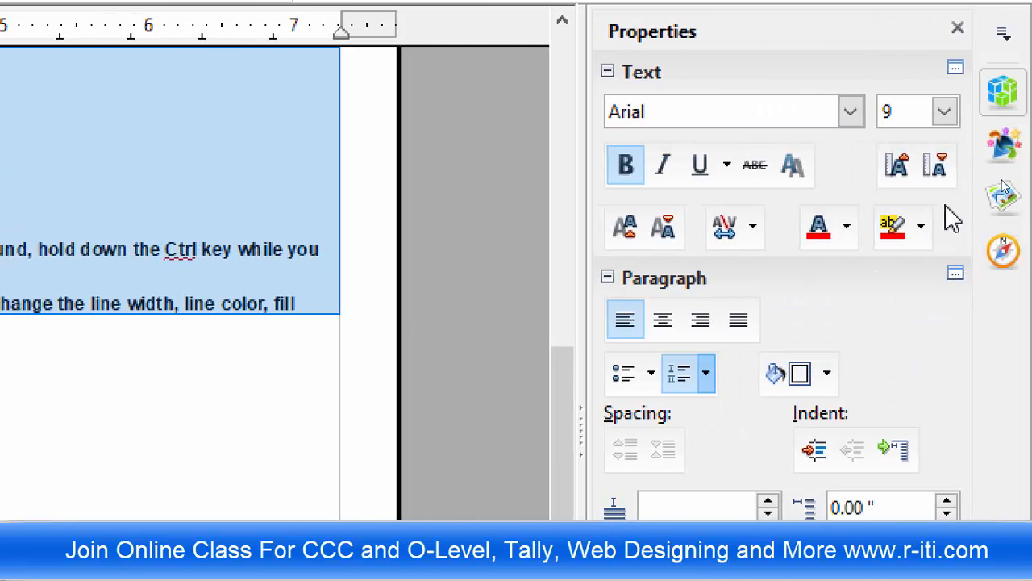
# Step: Color the selected text red and highlight it in yellow
pyautogui.click(845, 228)
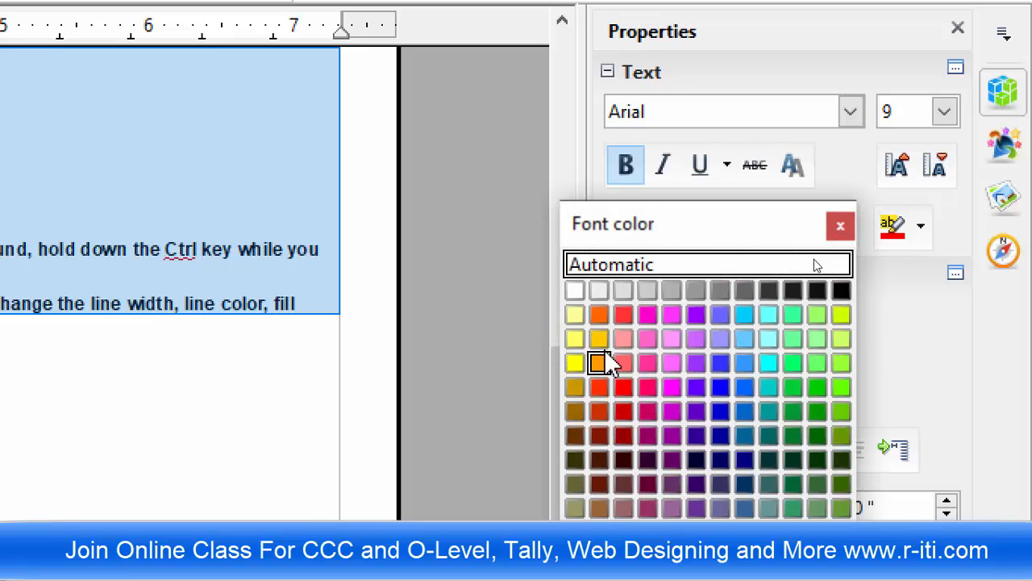
pyautogui.click(624, 315)
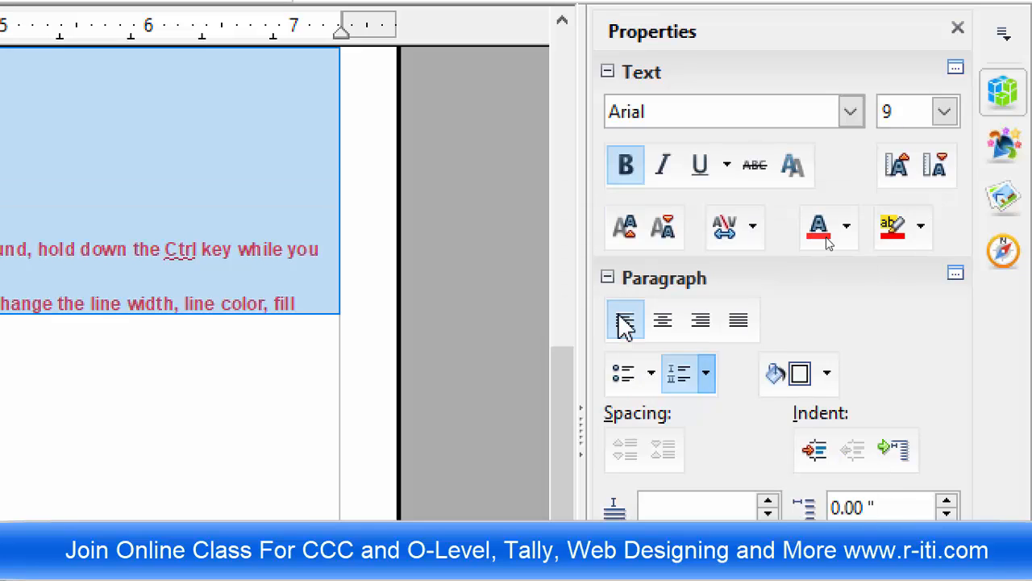
pyautogui.click(921, 227)
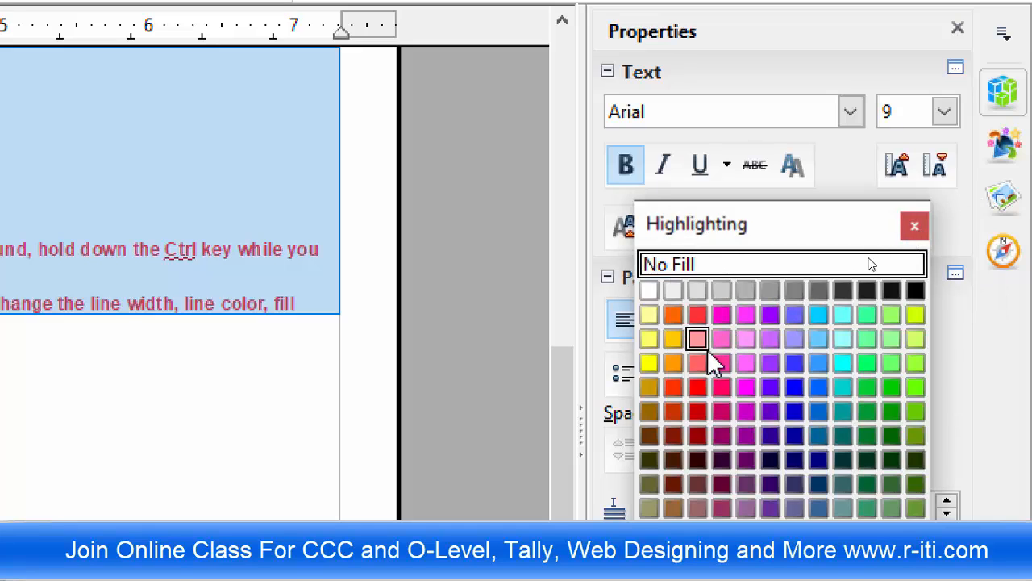
pyautogui.click(650, 363)
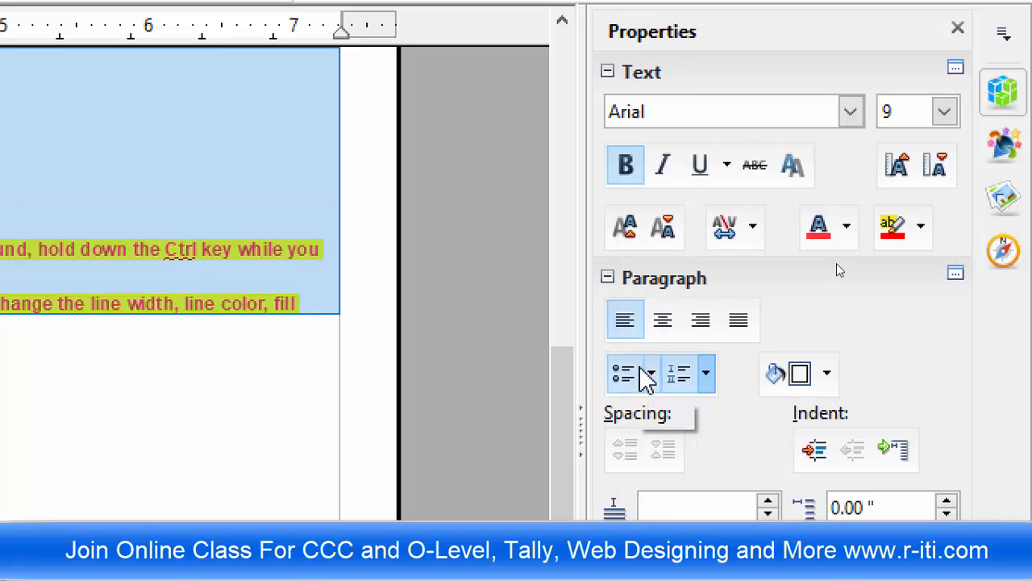
# Step: Remove the highlighting from the selected text with No Fill and set its font color to black
pyautogui.click(921, 229)
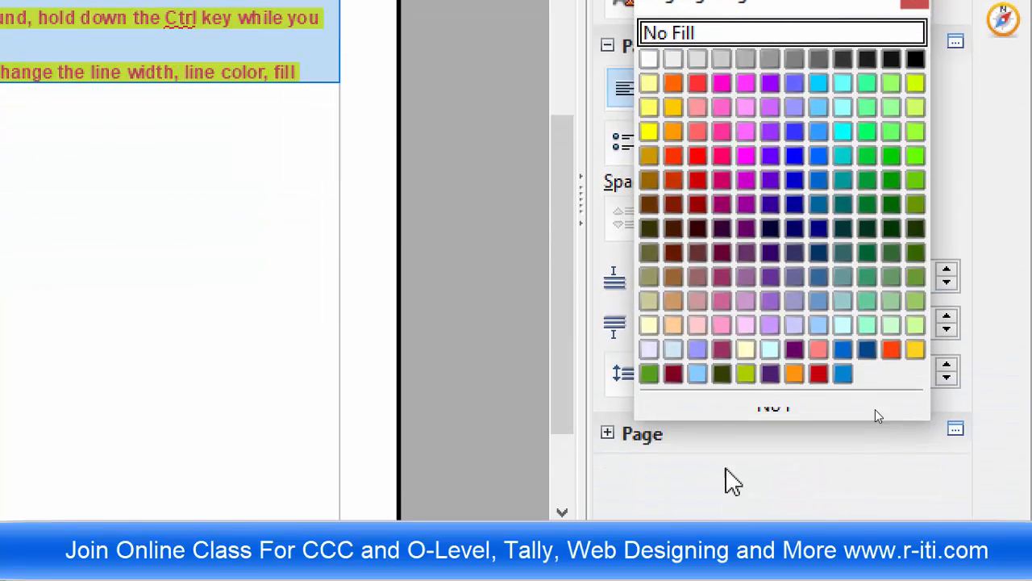
pyautogui.click(692, 55)
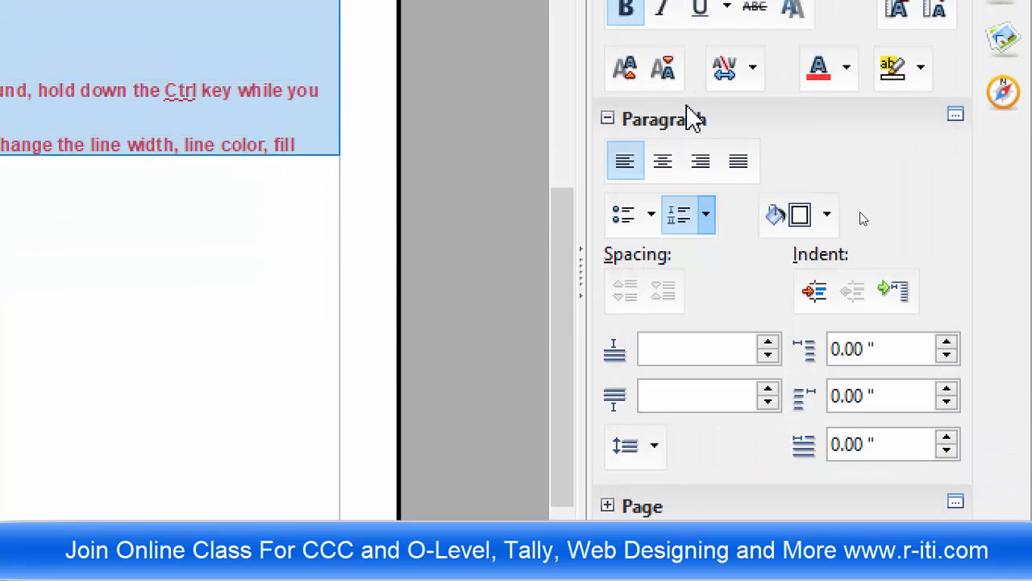
pyautogui.click(846, 68)
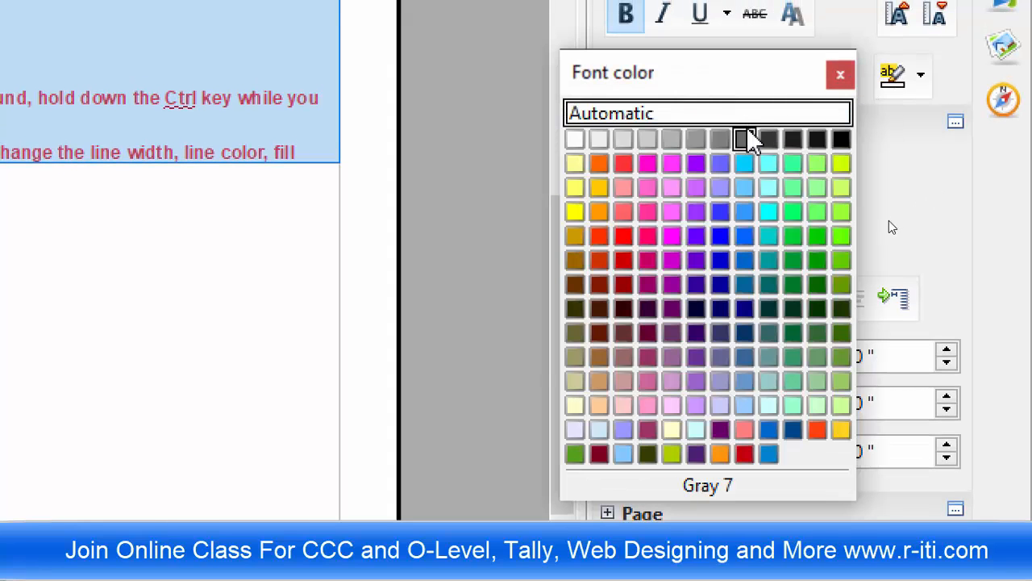
pyautogui.click(839, 140)
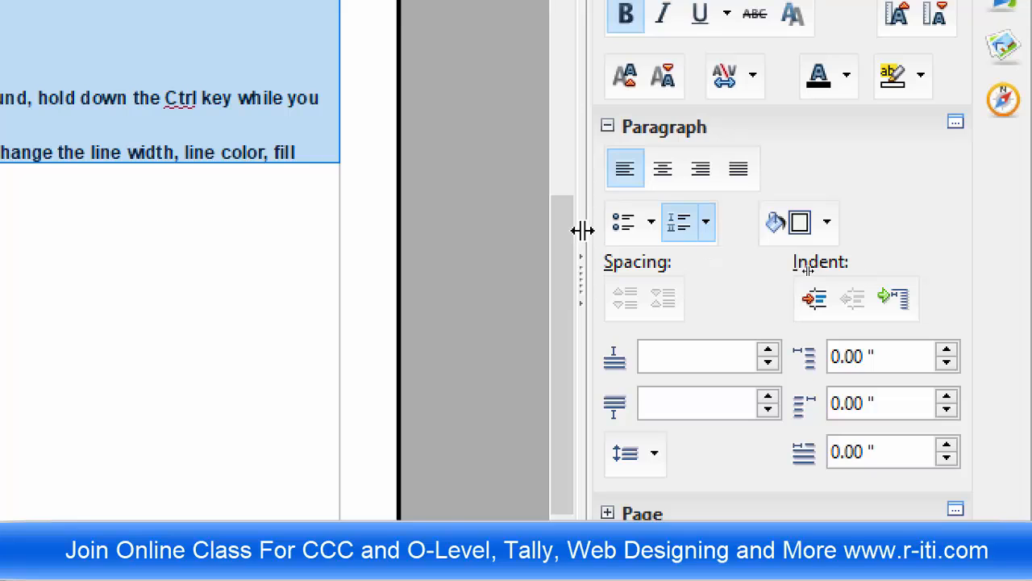
# Step: Try bullets on the selected paragraphs, switch them back to a numbered list and close the Bullets and Numbering toolbar
pyautogui.click(623, 226)
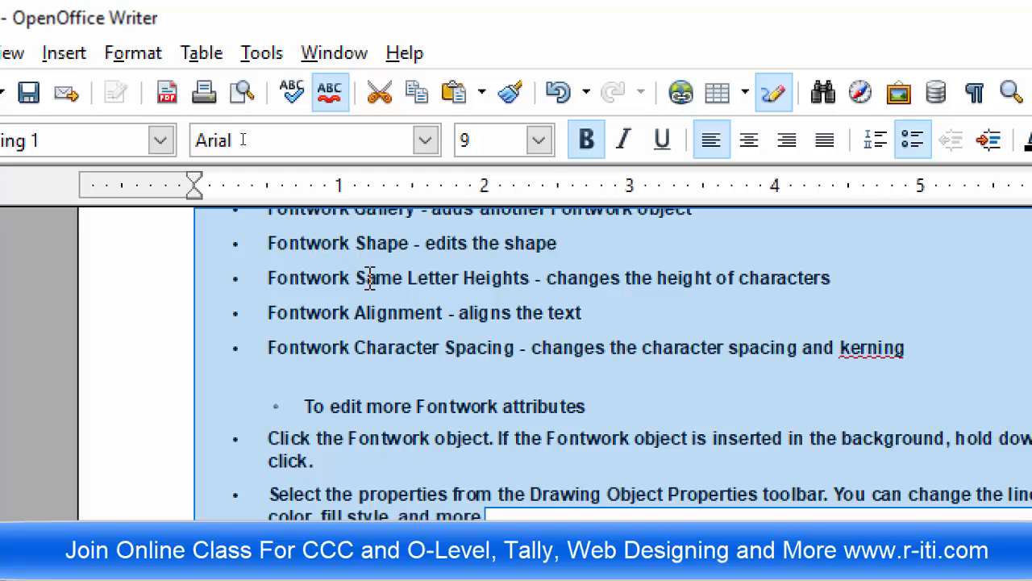
pyautogui.press('F12')
pyautogui.press('F12')
pyautogui.press('F12')
pyautogui.press('F12')
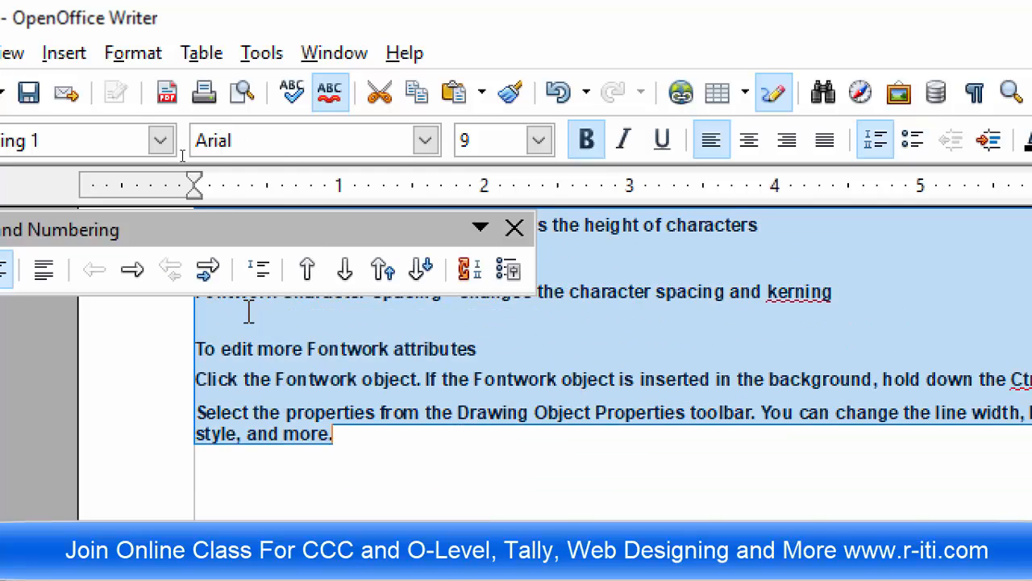
pyautogui.press('F12')
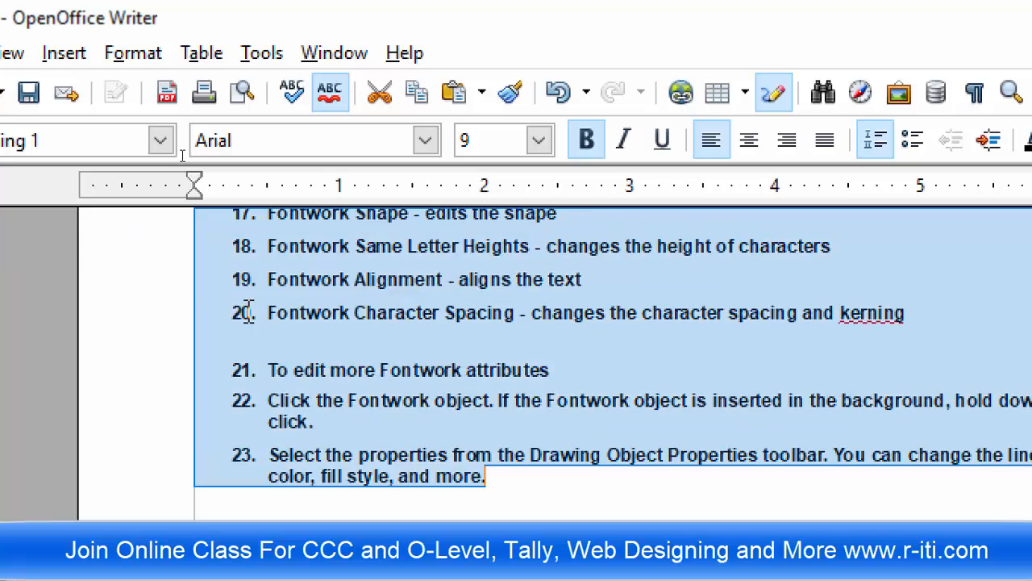
pyautogui.click(514, 226)
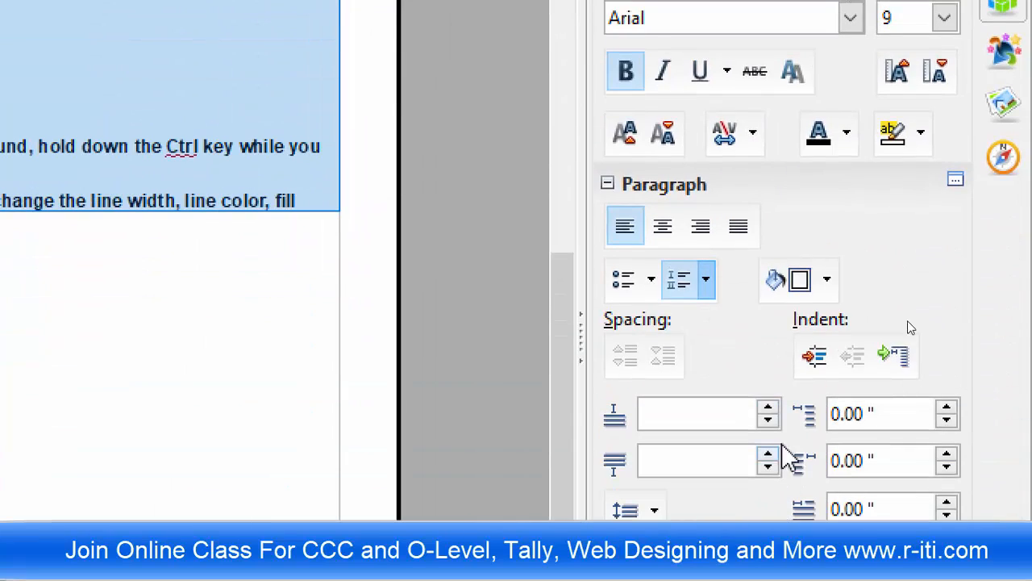
# Step: Try blue and red paragraph background colors on the selected text, and reset the background to No Color
pyautogui.click(827, 279)
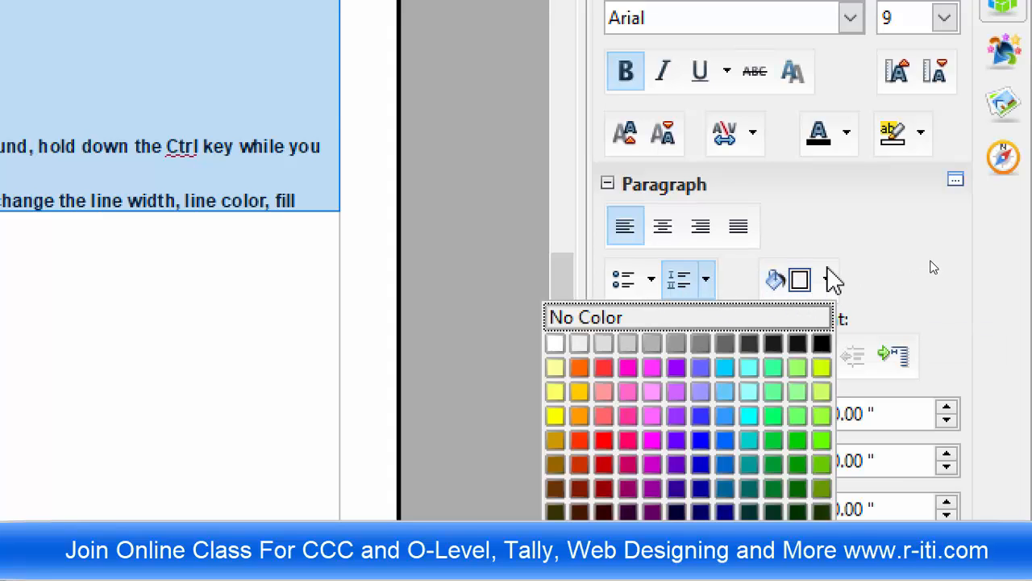
pyautogui.click(699, 442)
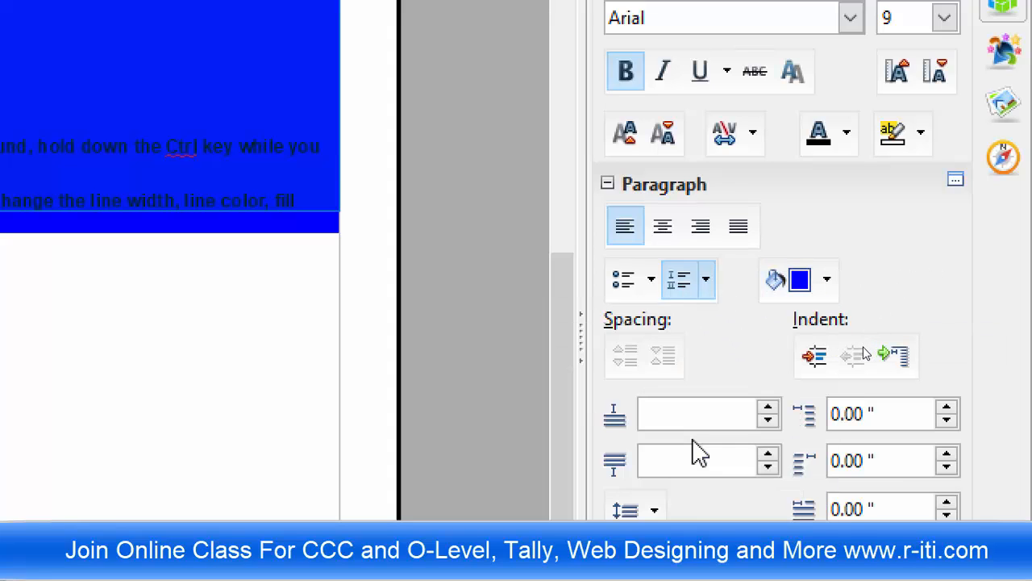
pyautogui.click(827, 279)
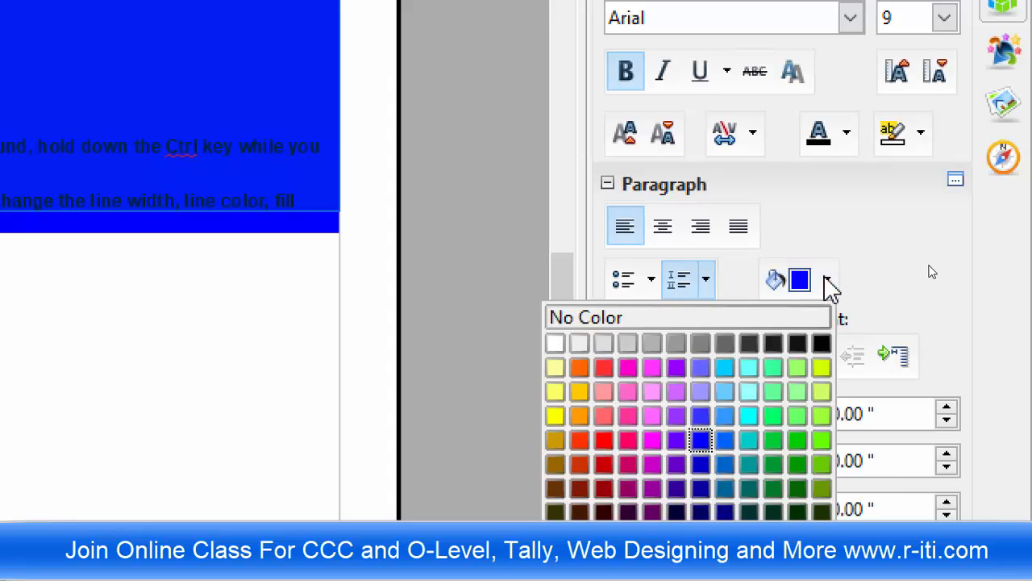
pyautogui.click(603, 368)
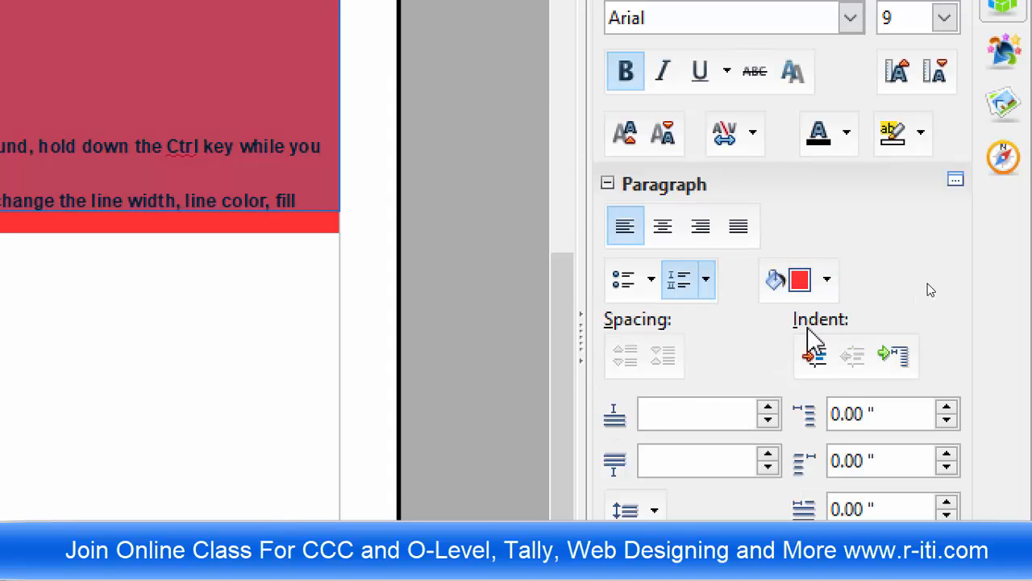
pyautogui.click(827, 279)
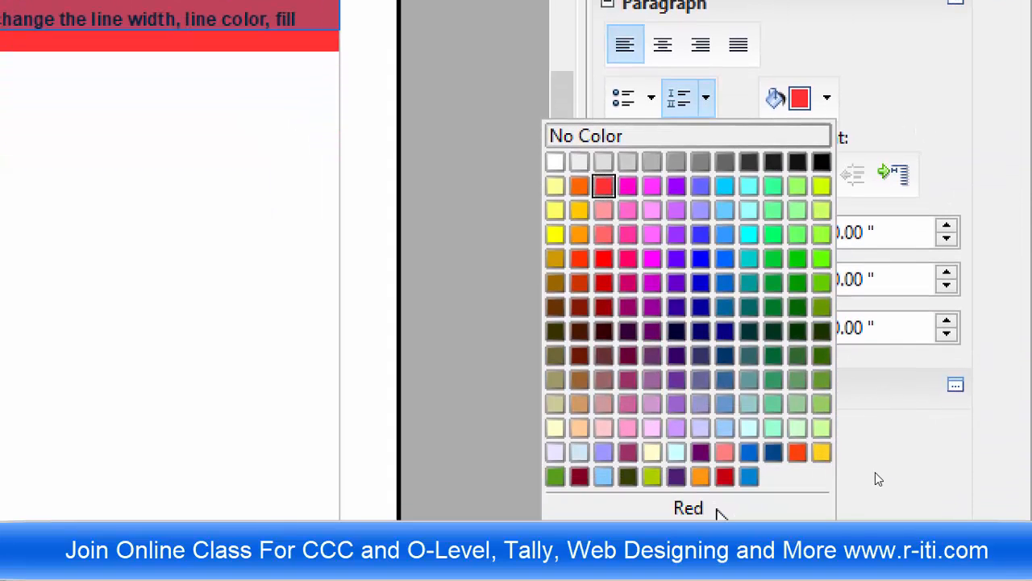
pyautogui.click(576, 137)
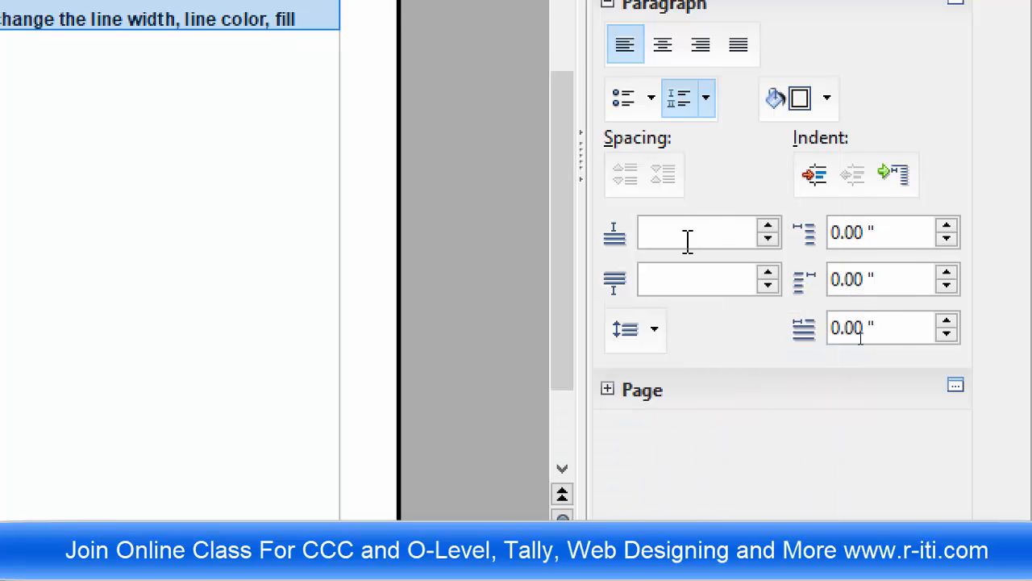
# Step: Try above-paragraph spacing of 0.04 and 1 inch on the selected text, and reset it to 0.00 inches
pyautogui.click(767, 228)
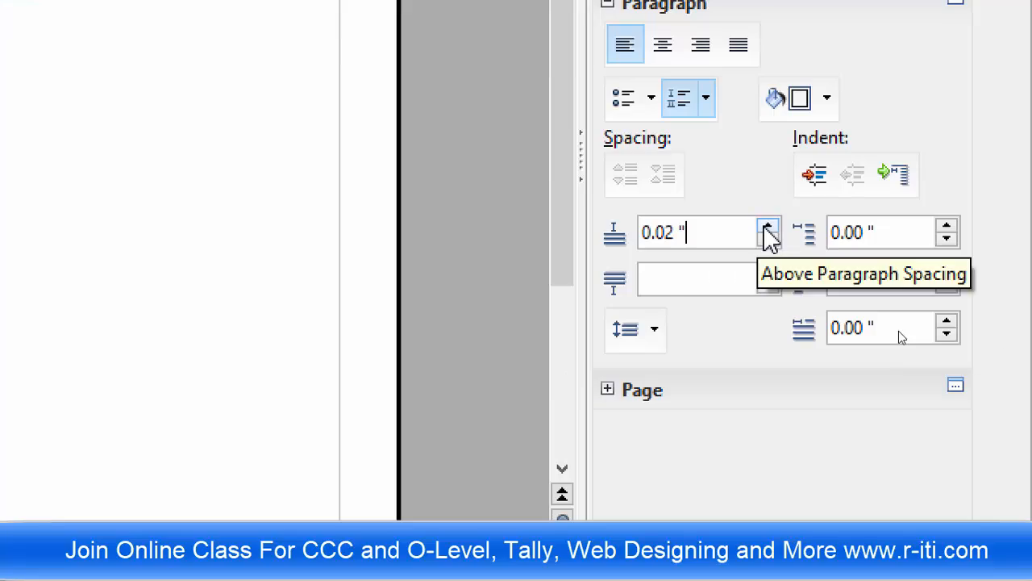
pyautogui.click(768, 228)
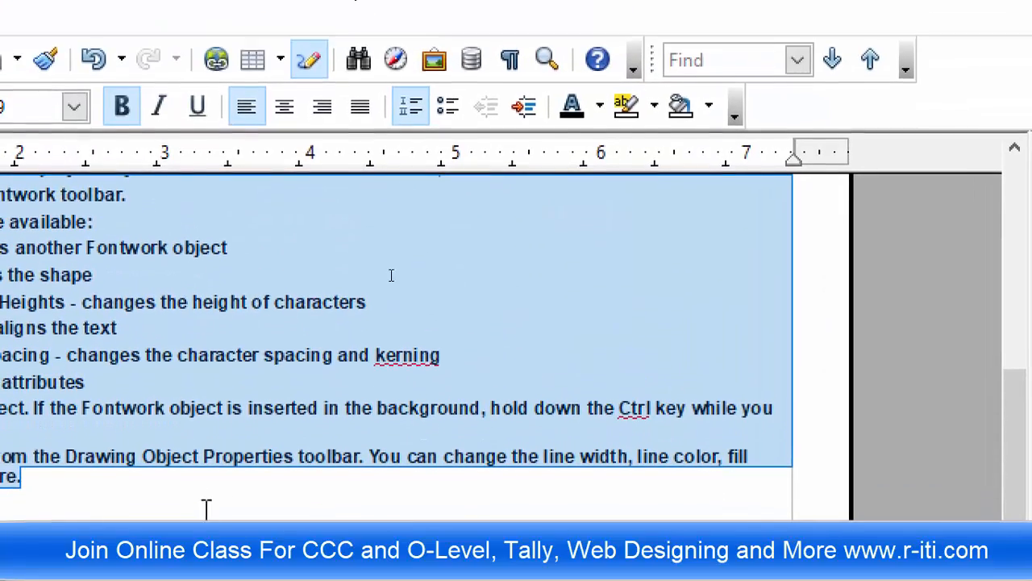
pyautogui.scroll(5, 196, 254)
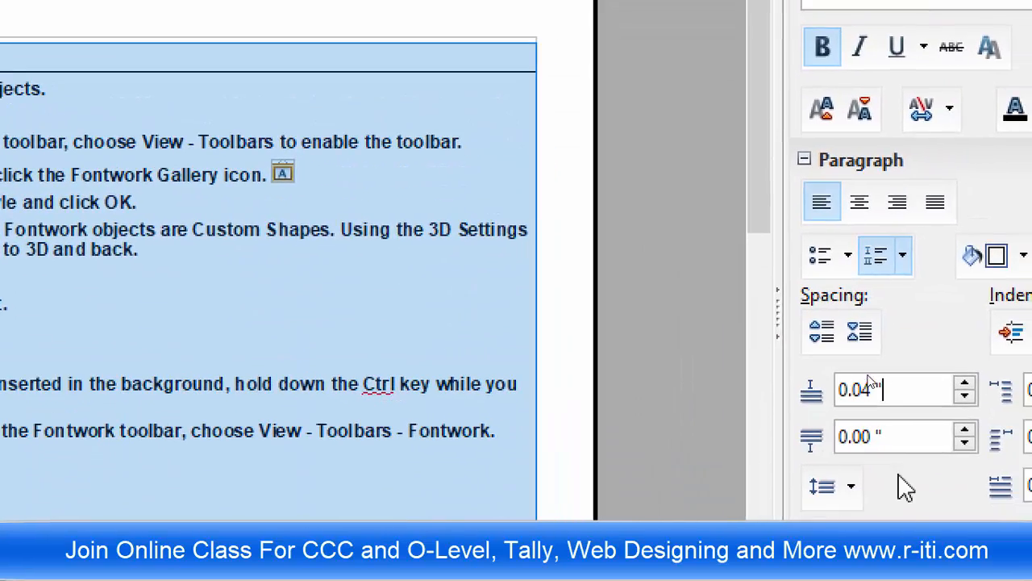
pyautogui.tripleClick(904, 390)
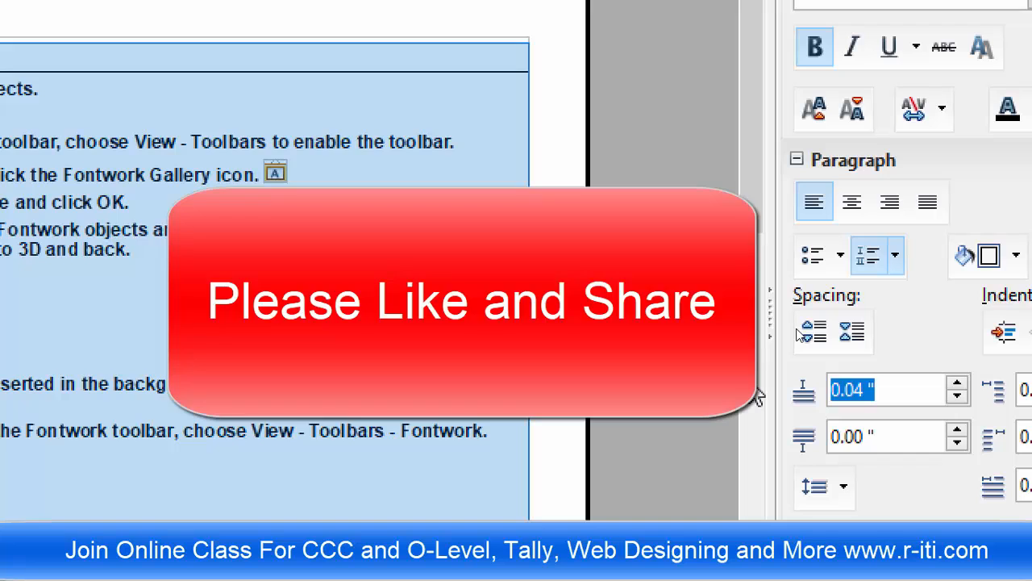
pyautogui.write('1')
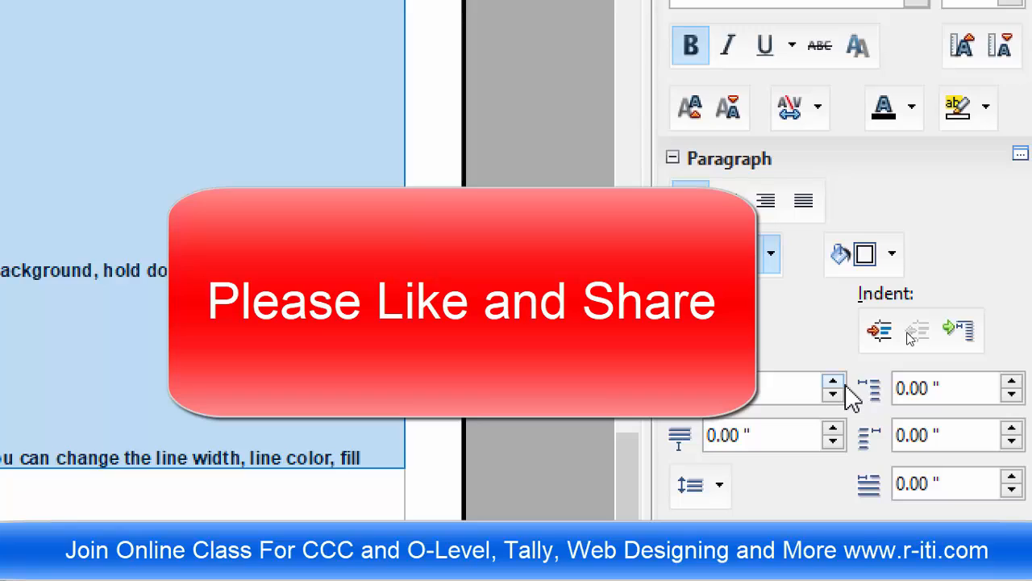
pyautogui.hotkey('ctrl', 'z')
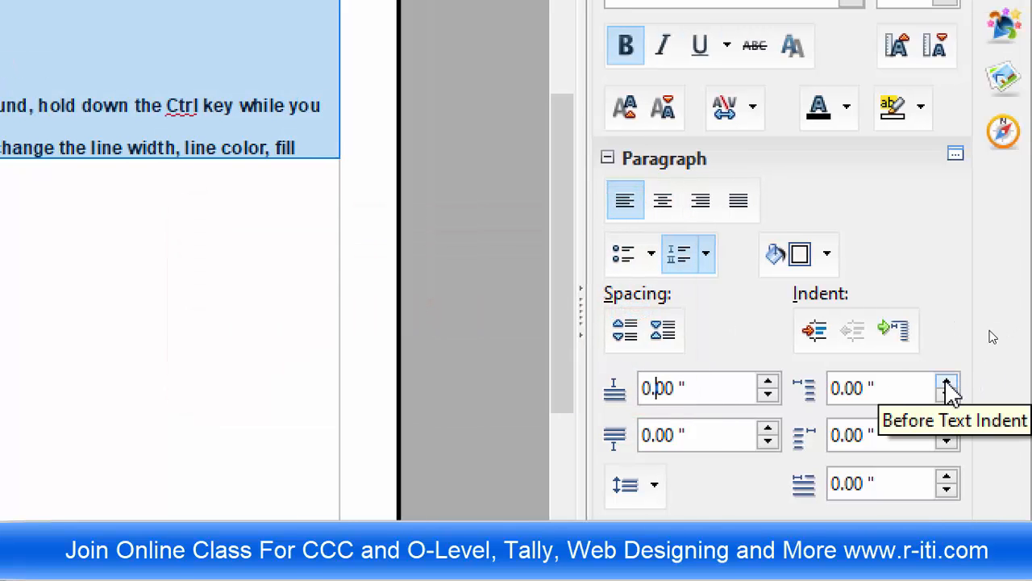
# Step: Set the before-text indent of the selected paragraphs to 1.00 inch and review the indented list
pyautogui.click(949, 383)
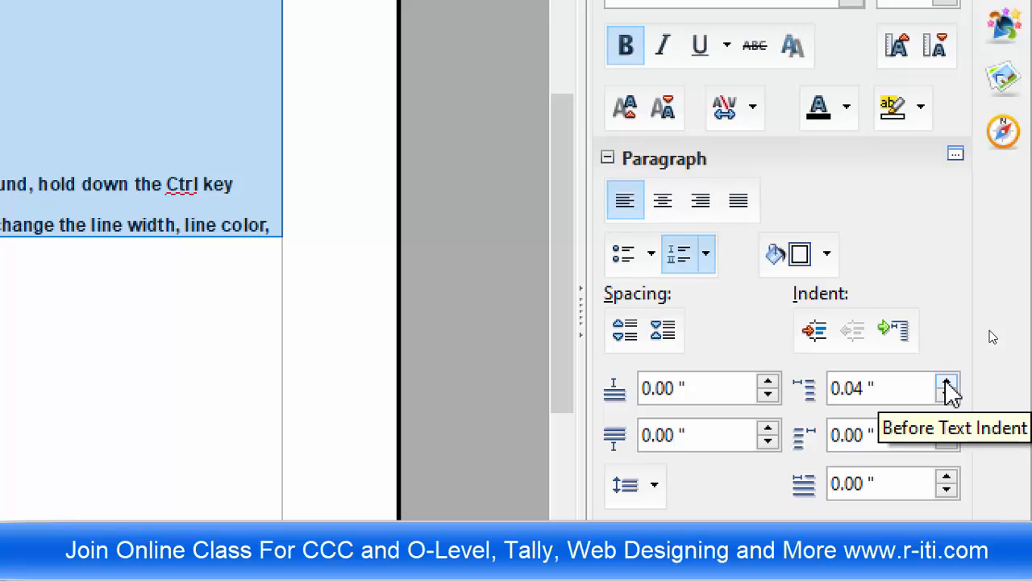
pyautogui.click(948, 384)
pyautogui.click(948, 384)
pyautogui.click(949, 384)
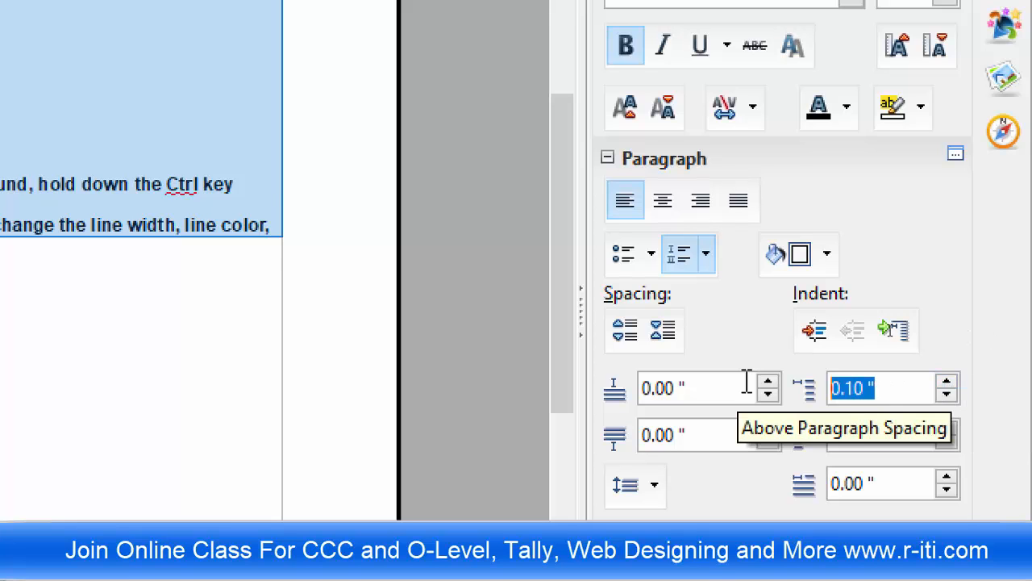
pyautogui.write('1')
pyautogui.press('Return')
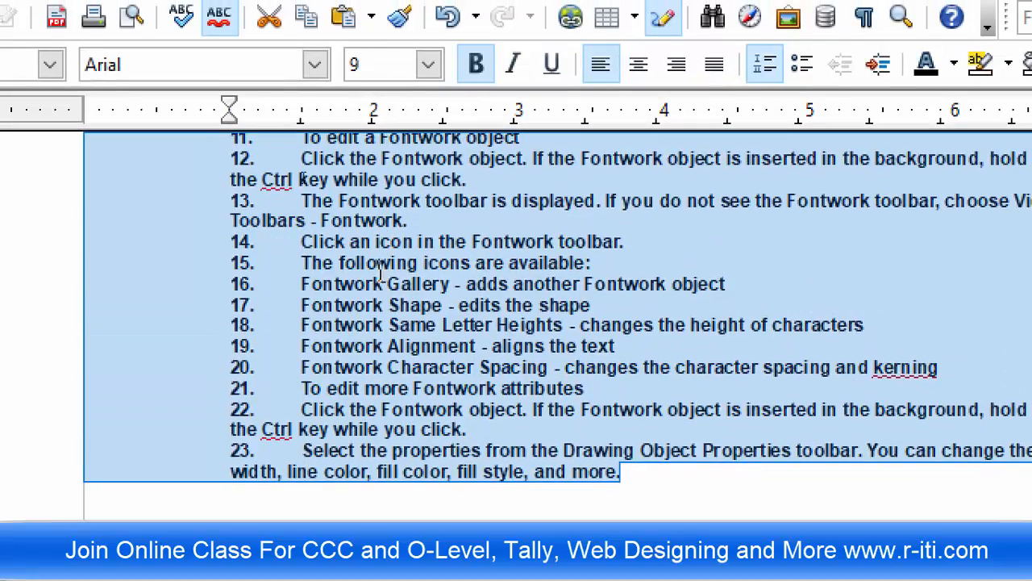
pyautogui.scroll(5, 303, 183)
pyautogui.scroll(2, 381, 288)
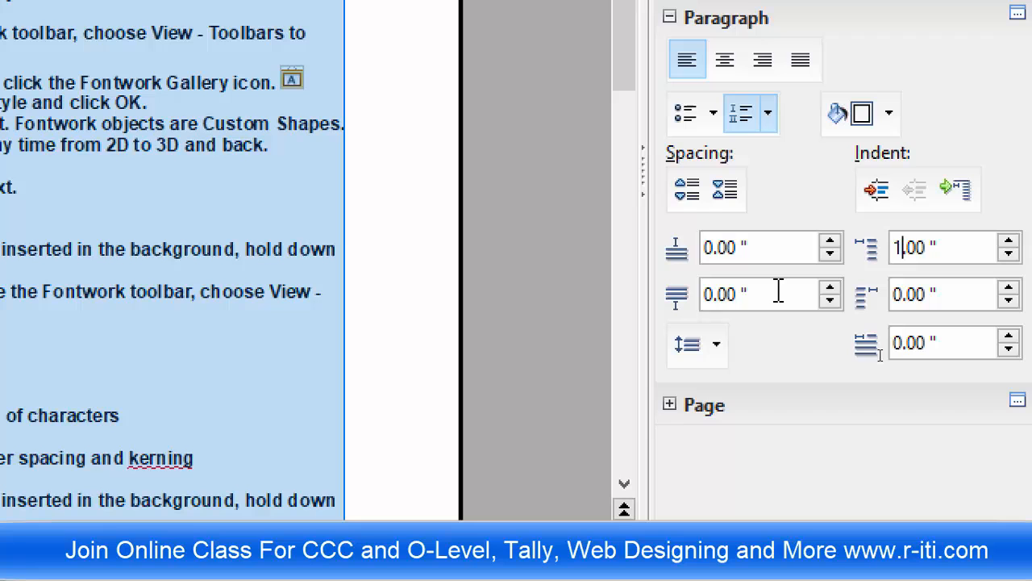
# Step: Try increasing the below-paragraph spacing of the selected text to 0.24 inches, and reset it to 0.00
pyautogui.click(831, 290)
pyautogui.click(831, 291)
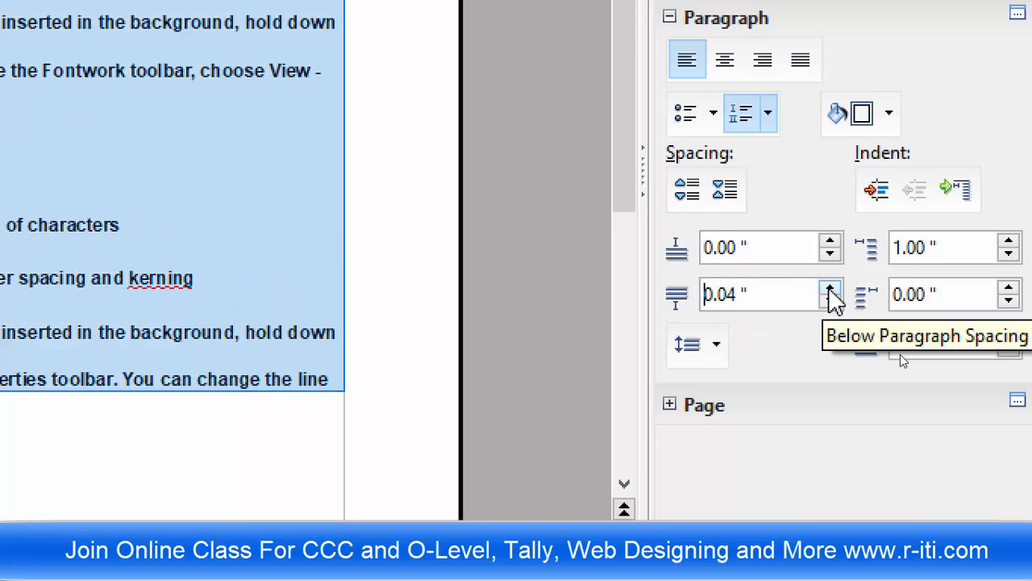
pyautogui.click(830, 290)
pyautogui.click(830, 290)
pyautogui.click(831, 291)
pyautogui.click(831, 291)
pyautogui.click(831, 292)
pyautogui.click(830, 292)
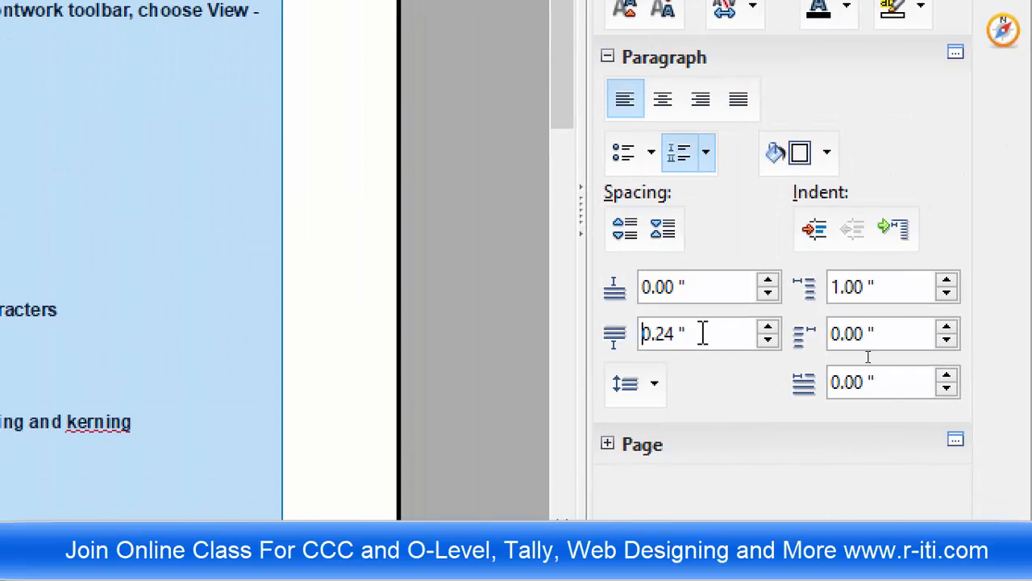
pyautogui.click(771, 343)
pyautogui.write('00')
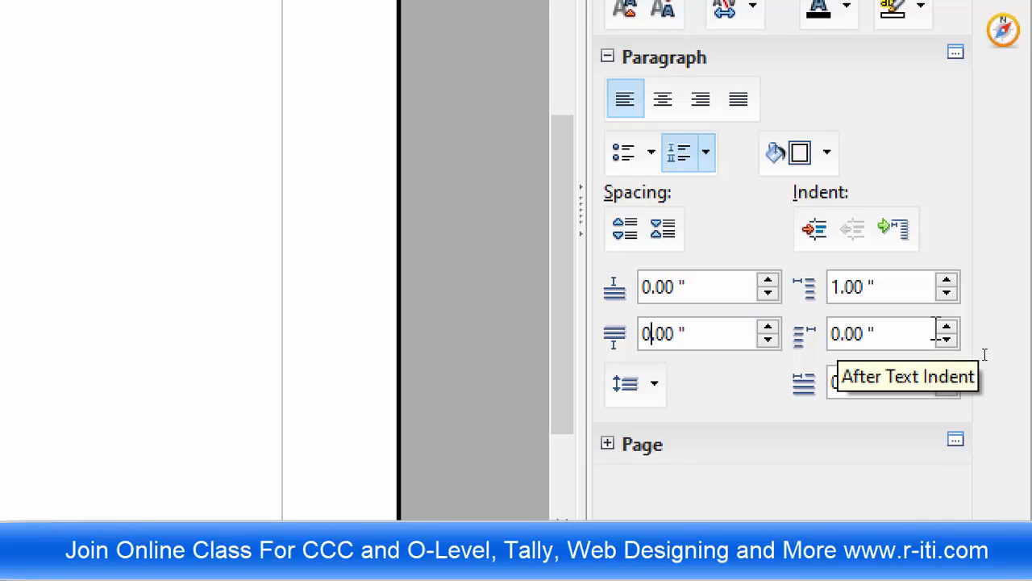
# Step: Increase the after-text indent of the selected paragraphs to 0.58 inches
pyautogui.click(947, 327)
pyautogui.click(947, 327)
pyautogui.click(947, 327)
pyautogui.click(947, 328)
pyautogui.click(946, 327)
pyautogui.click(947, 327)
pyautogui.click(947, 328)
pyautogui.click(947, 328)
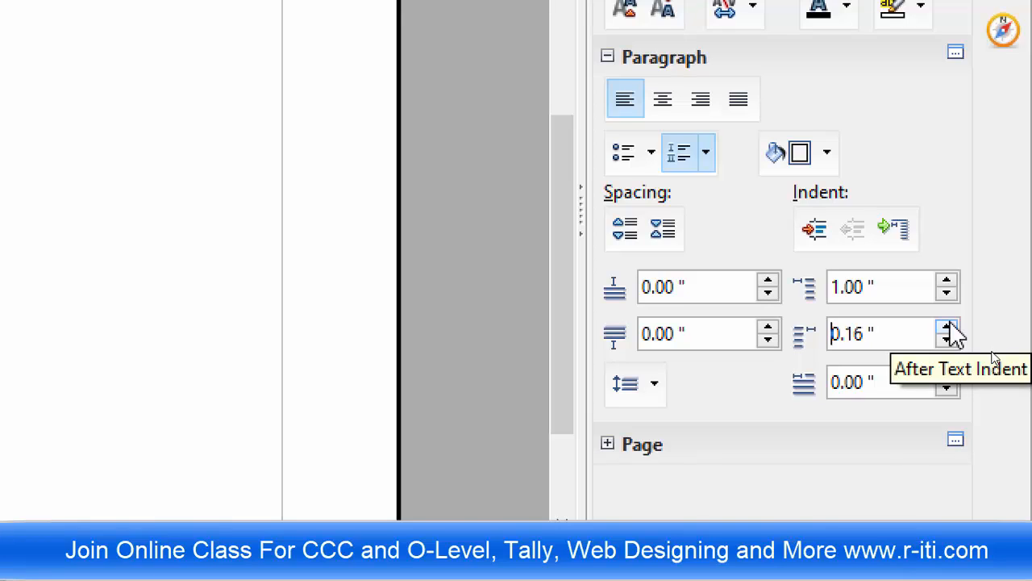
pyautogui.click(947, 328)
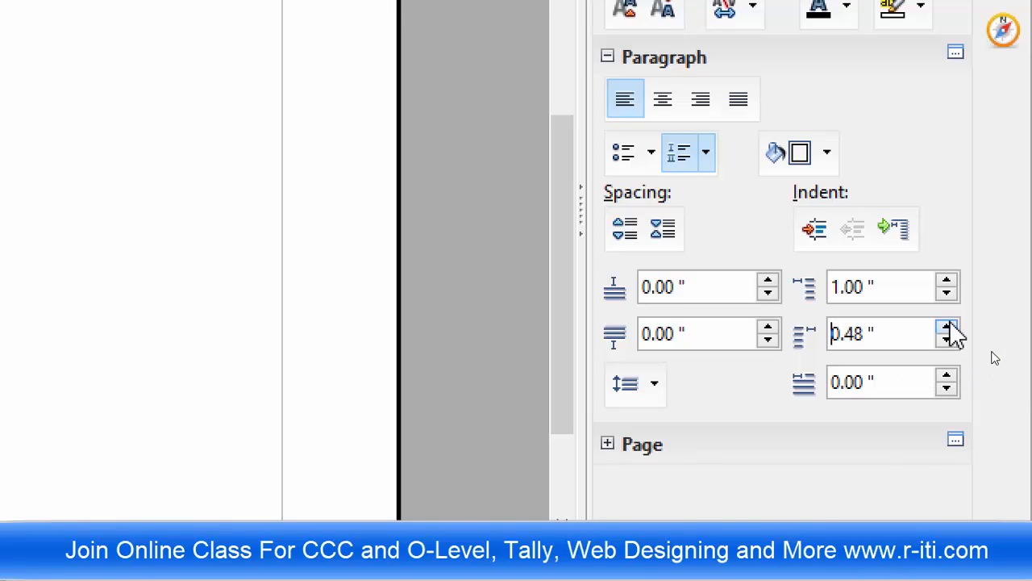
pyautogui.click(947, 327)
pyautogui.click(947, 328)
pyautogui.click(946, 327)
pyautogui.click(947, 328)
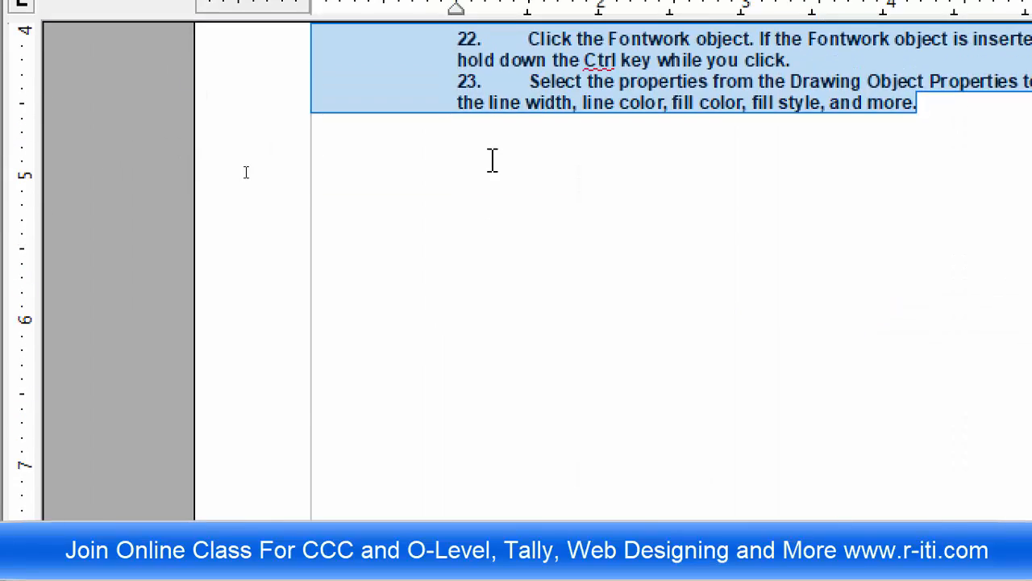
# Step: Move the first-line indent marker to about 2 inches on the ruler, nudge the left indent to 1.03 inches, and realign the first-line marker with it
pyautogui.scroll(5, 492, 160)
pyautogui.scroll(2, 492, 160)
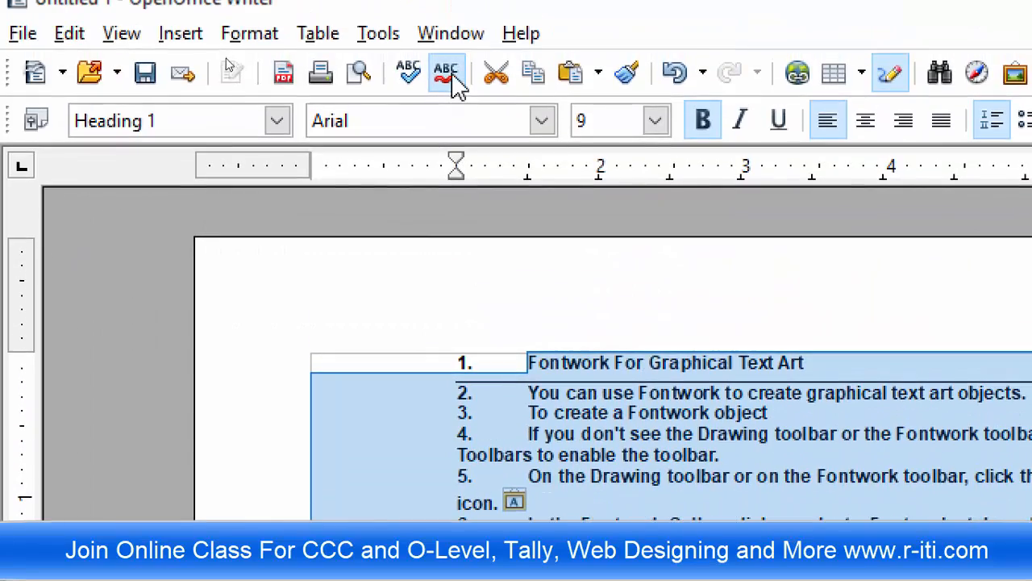
pyautogui.moveTo(454, 173); pyautogui.dragTo(597, 165)
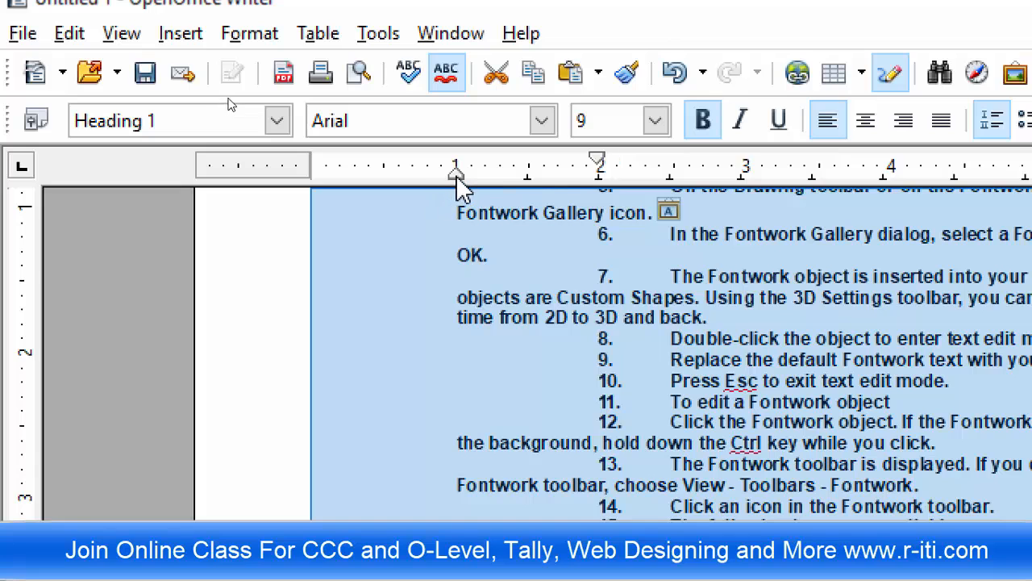
pyautogui.moveTo(457, 174)
pyautogui.mouseDown()
pyautogui.moveTo(601, 172)
pyautogui.moveTo(456, 187)
pyautogui.mouseUp()
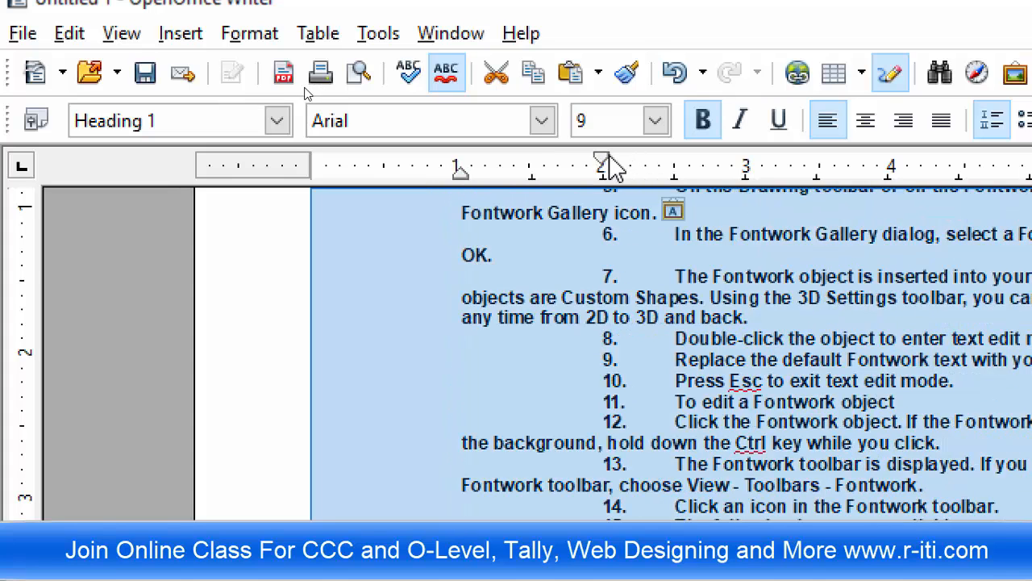
pyautogui.moveTo(605, 166); pyautogui.dragTo(460, 166)
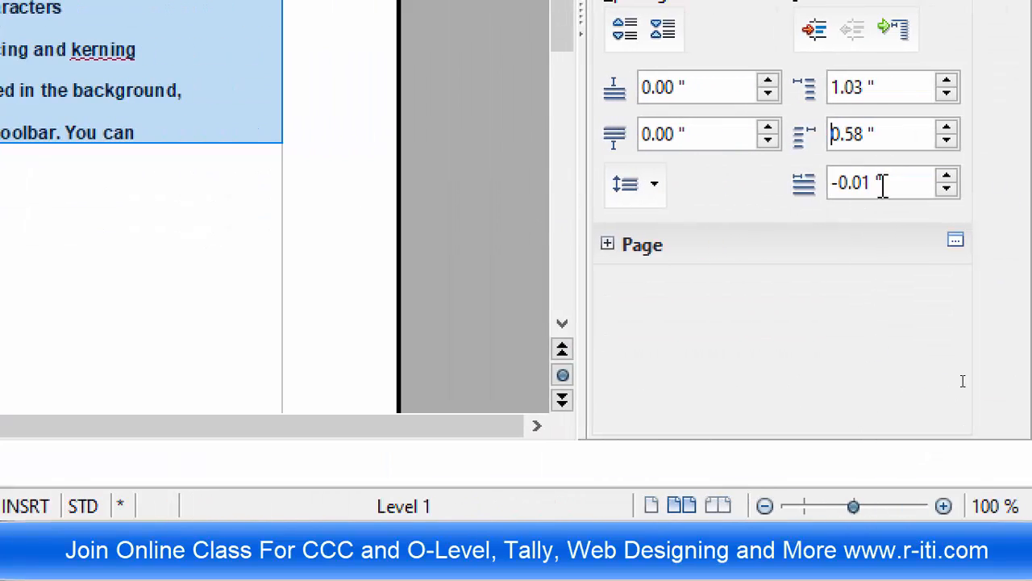
# Step: Examine the line spacing presets and the page orientation choices without applying any of them
pyautogui.click(656, 186)
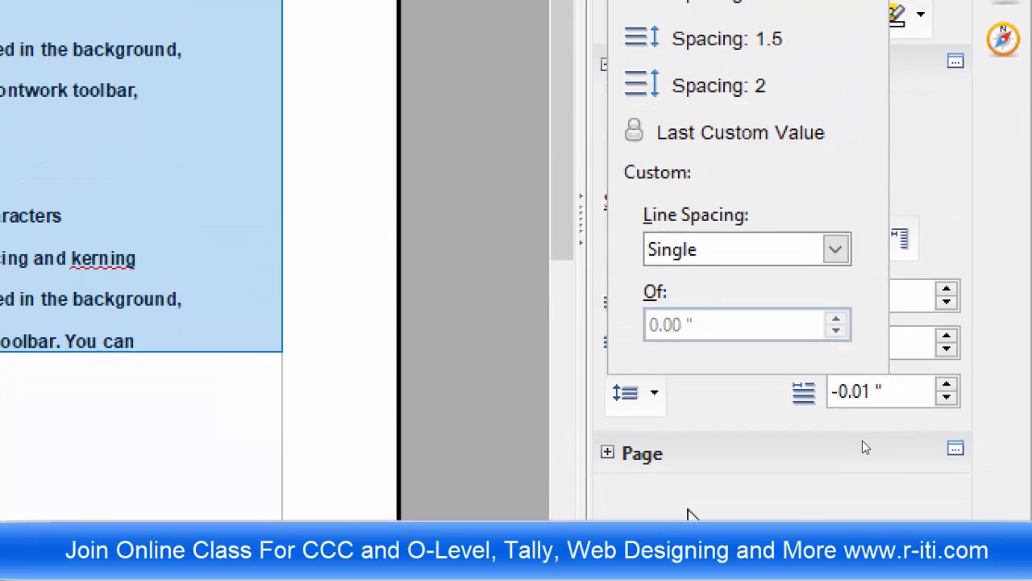
pyautogui.click(702, 510)
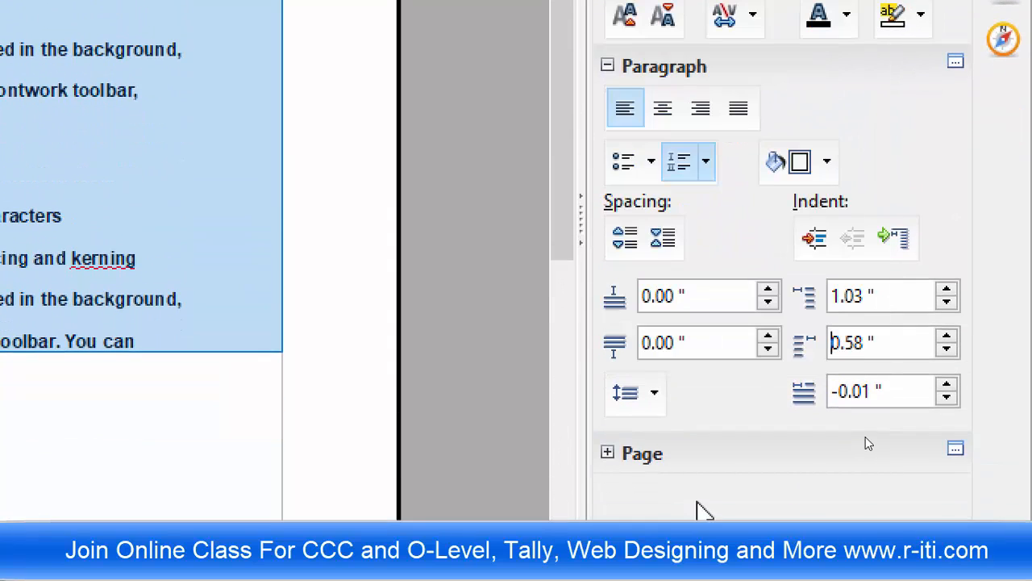
pyautogui.click(607, 454)
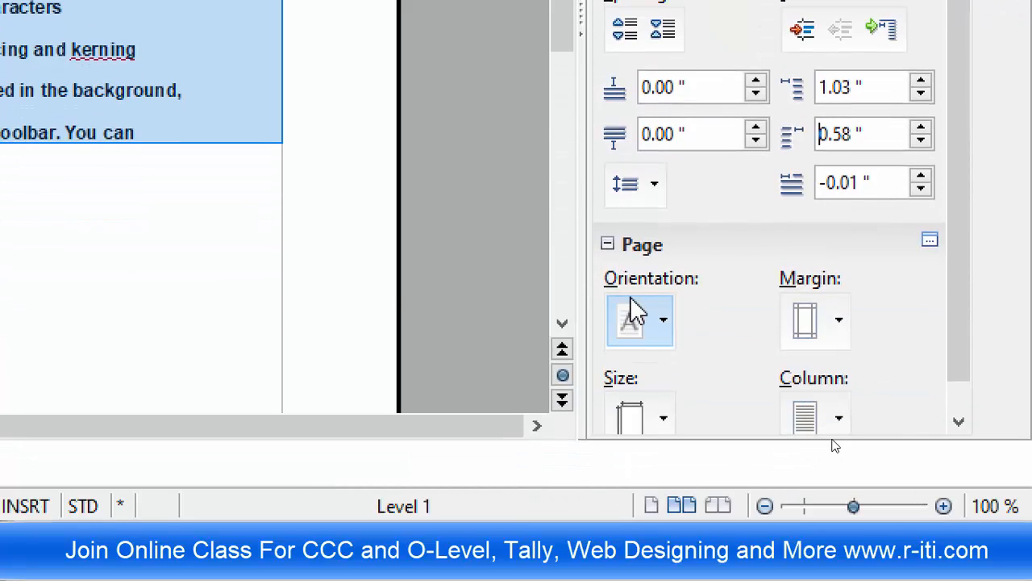
pyautogui.click(663, 327)
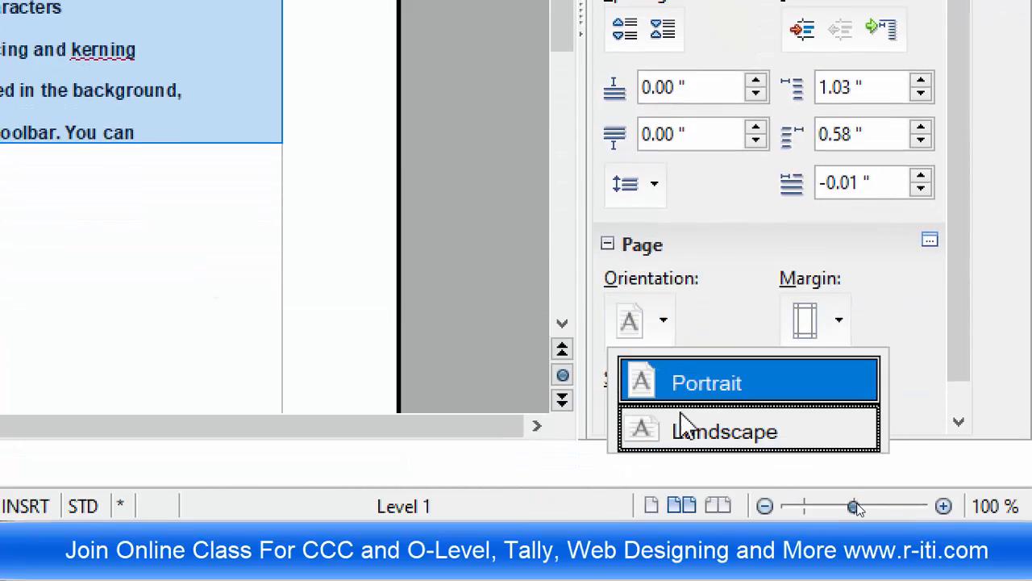
pyautogui.click(767, 330)
# Step: Set the page margins to Narrow and the paper size to A4
pyautogui.click(839, 323)
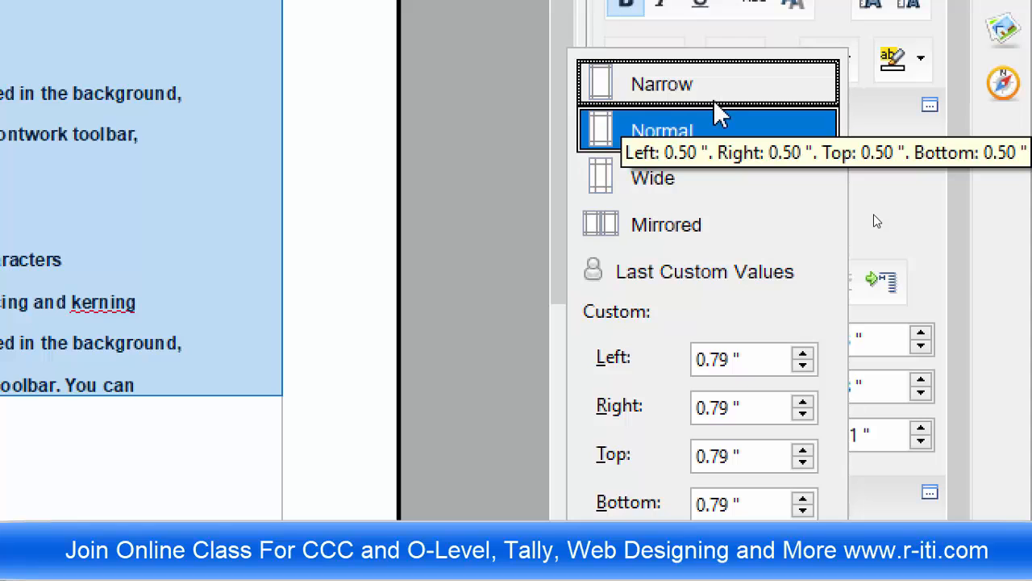
pyautogui.click(717, 102)
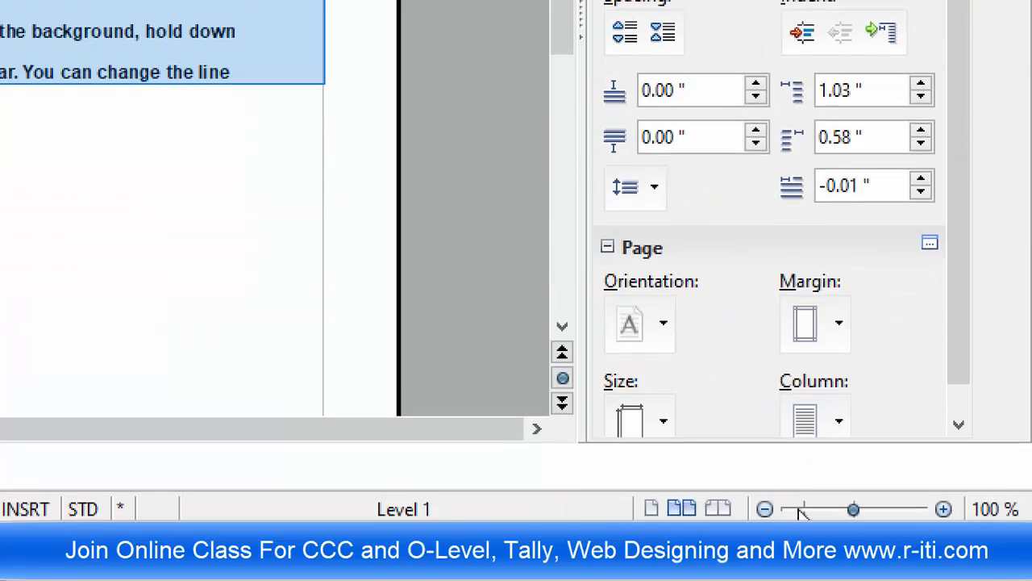
pyautogui.moveTo(960, 274); pyautogui.dragTo(970, 387)
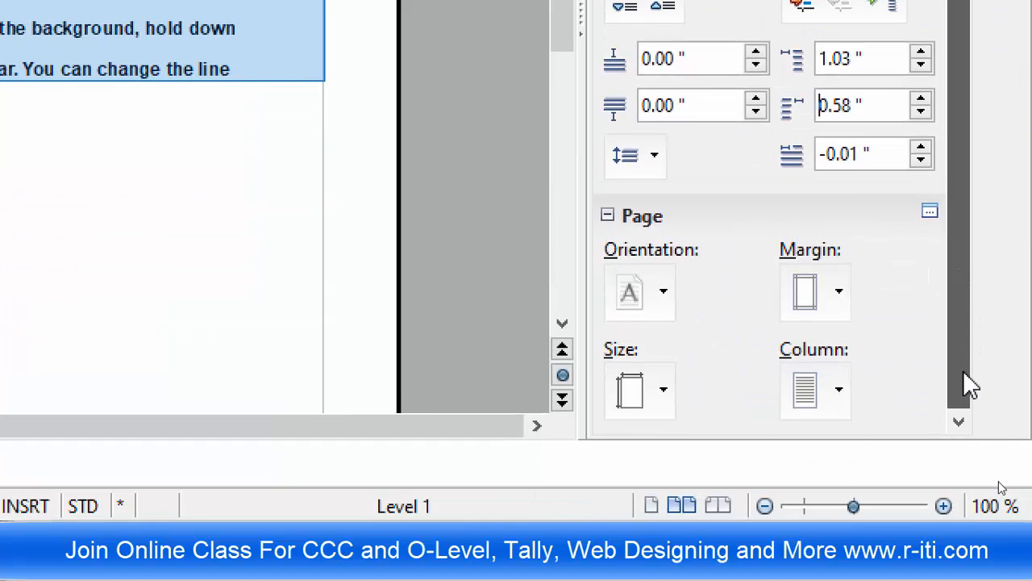
pyautogui.click(662, 393)
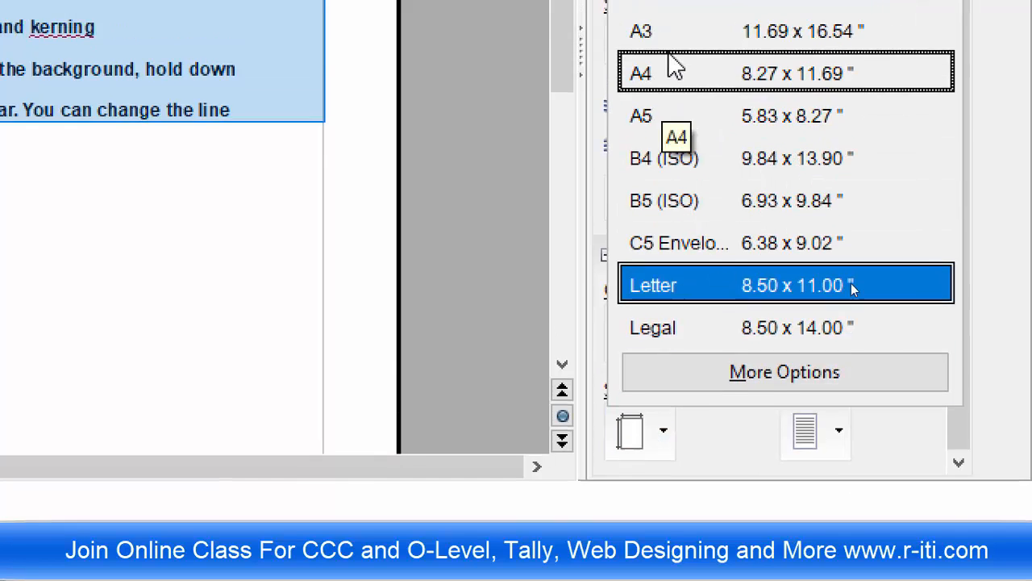
pyautogui.click(672, 73)
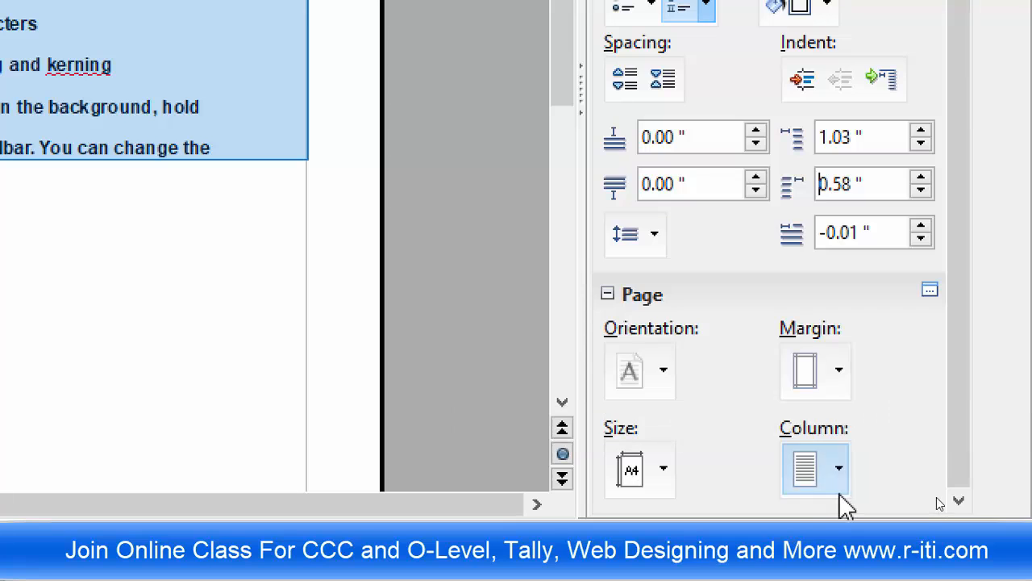
# Step: Lay out the page text in 2 columns
pyautogui.click(845, 491)
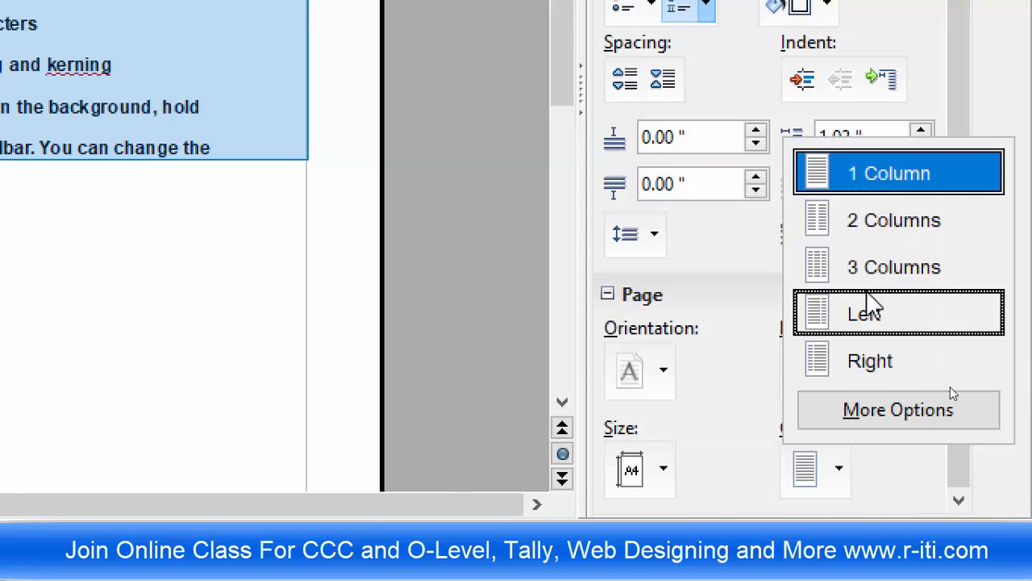
pyautogui.click(871, 217)
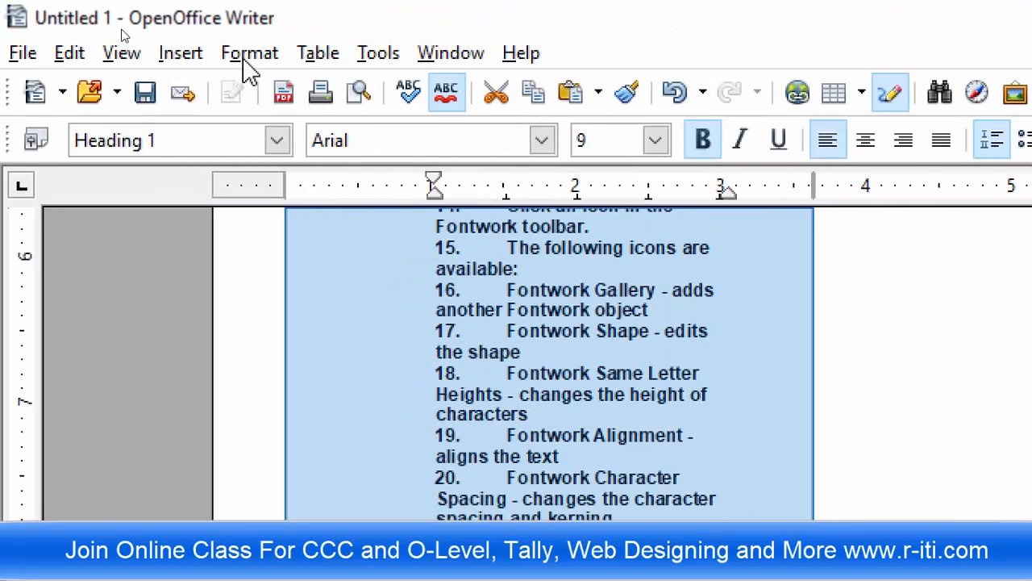
# Step: Show Styles and Formatting and apply Heading 3 to the selected text, followed by a different paragraph style
pyautogui.click(246, 58)
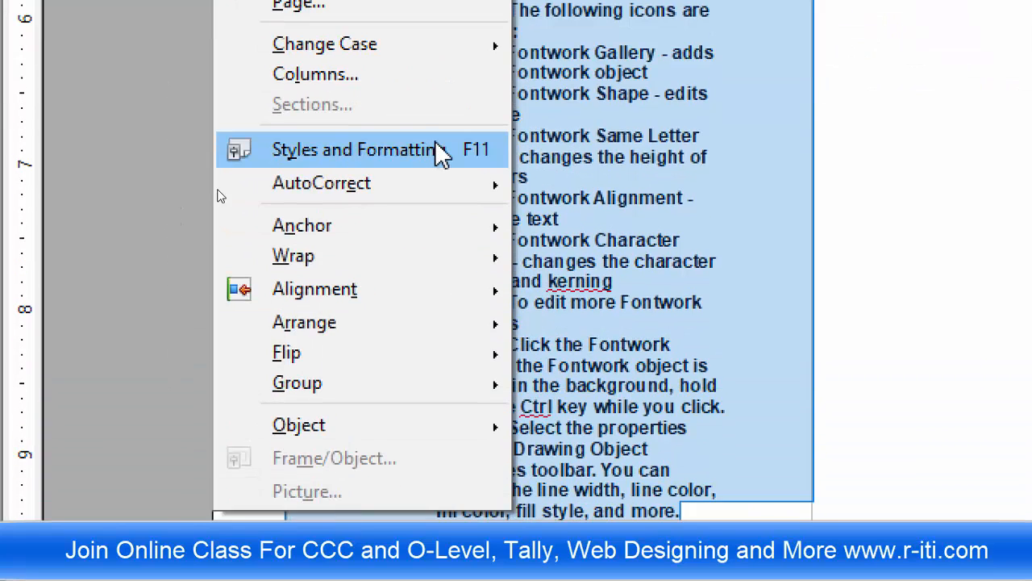
pyautogui.click(441, 153)
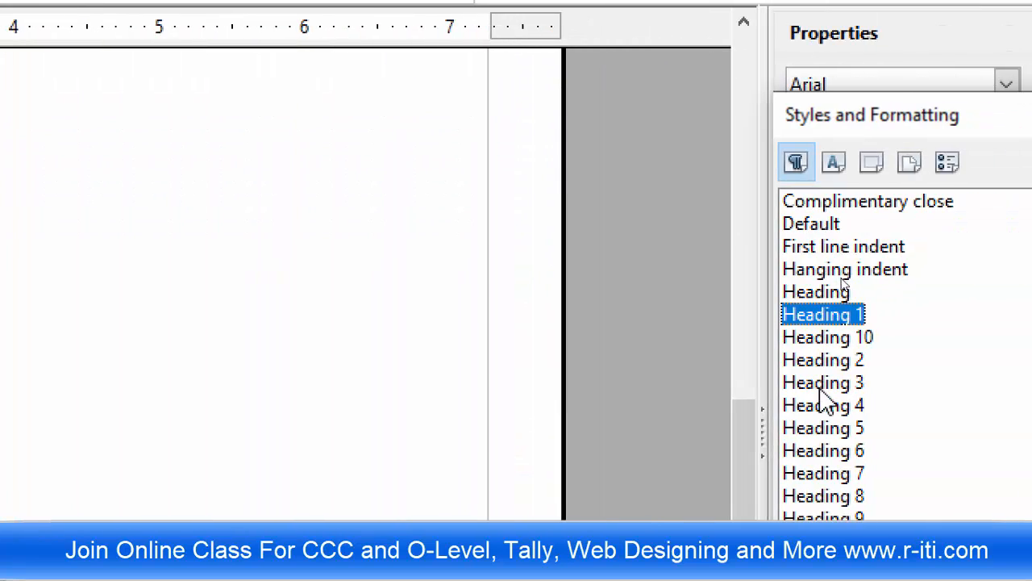
pyautogui.doubleClick(845, 384)
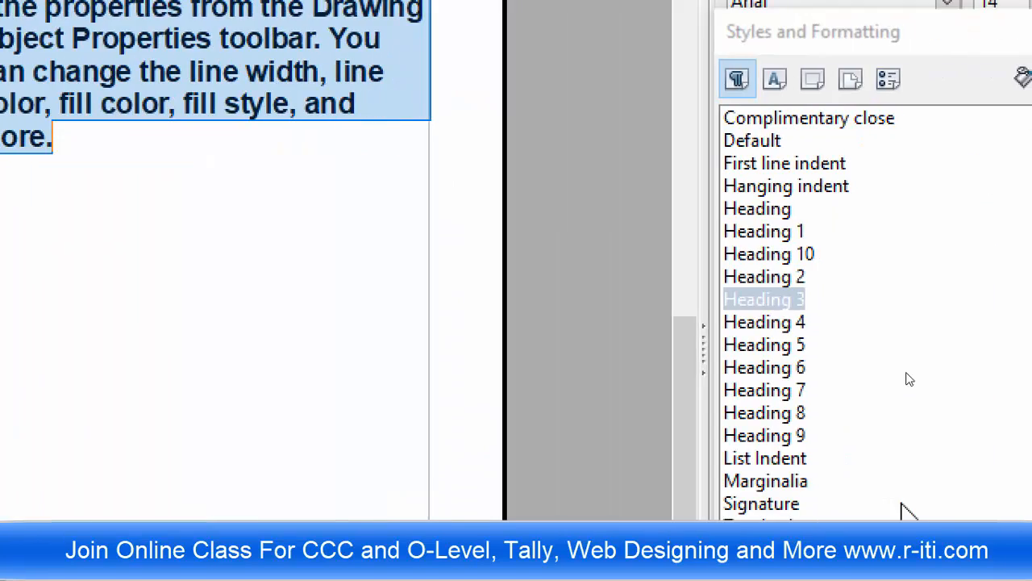
pyautogui.doubleClick(788, 185)
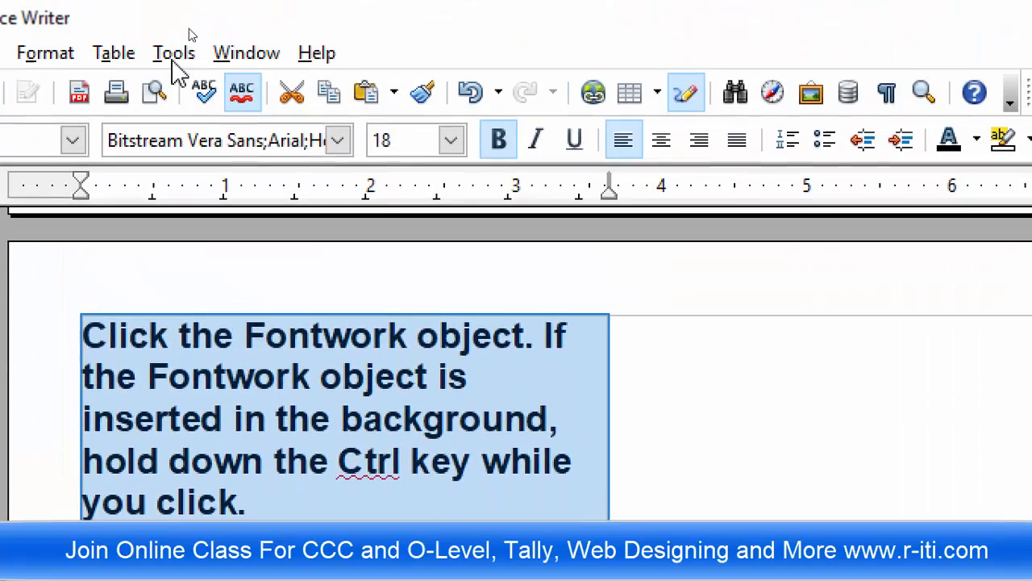
# Step: Review the AutoCorrect replacement table in the AutoCorrect options and close the dialog without changing anything
pyautogui.scroll(-2, 251, 461)
pyautogui.scroll(3, 253, 463)
pyautogui.scroll(5, 251, 462)
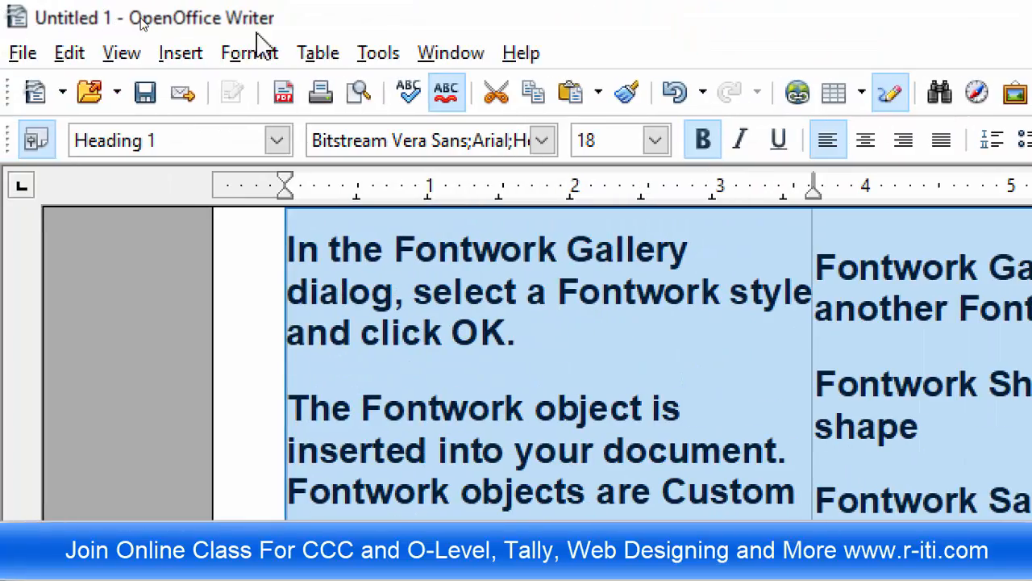
pyautogui.click(255, 53)
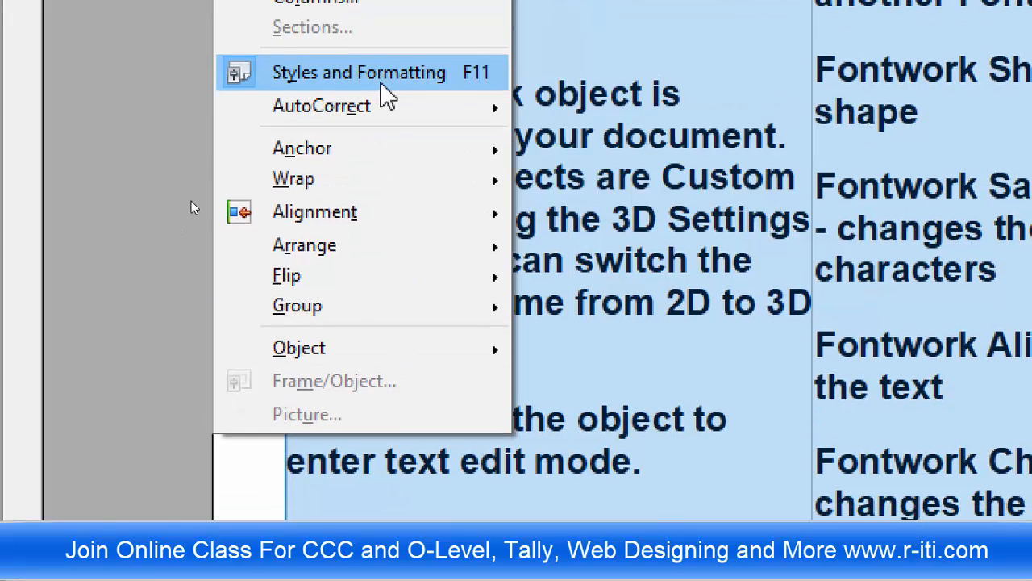
pyautogui.moveTo(468, 116)
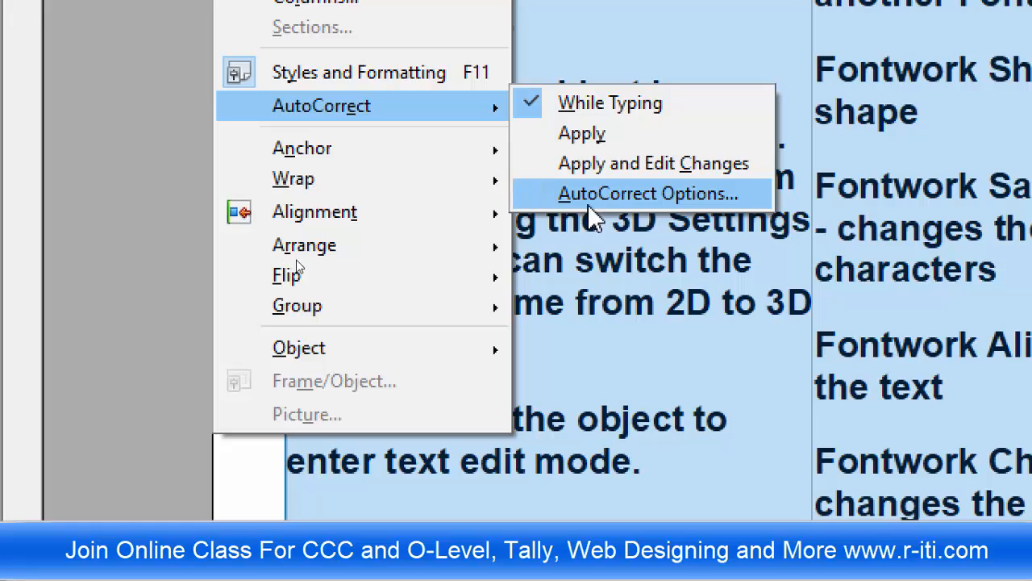
pyautogui.click(624, 196)
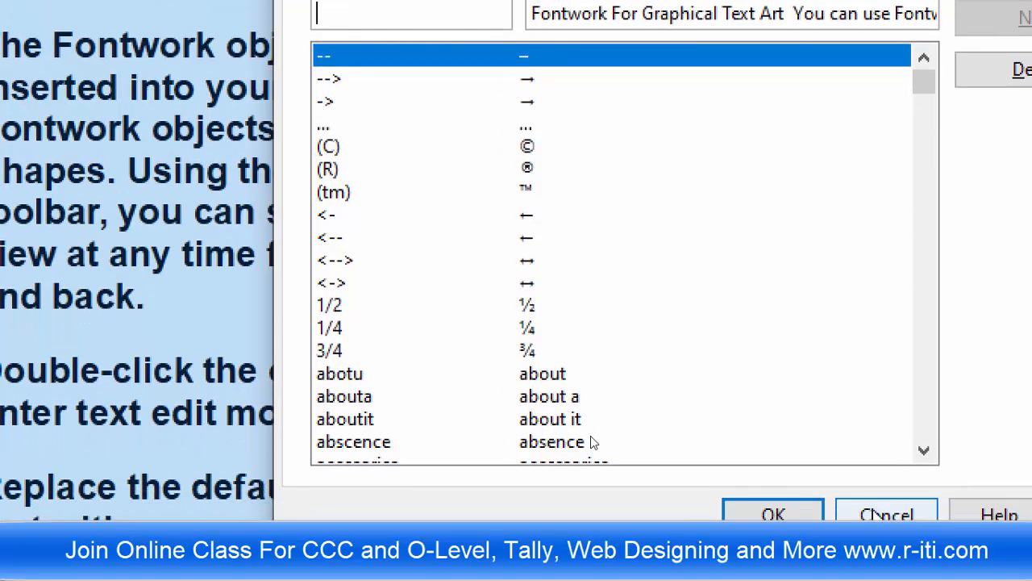
pyautogui.click(875, 511)
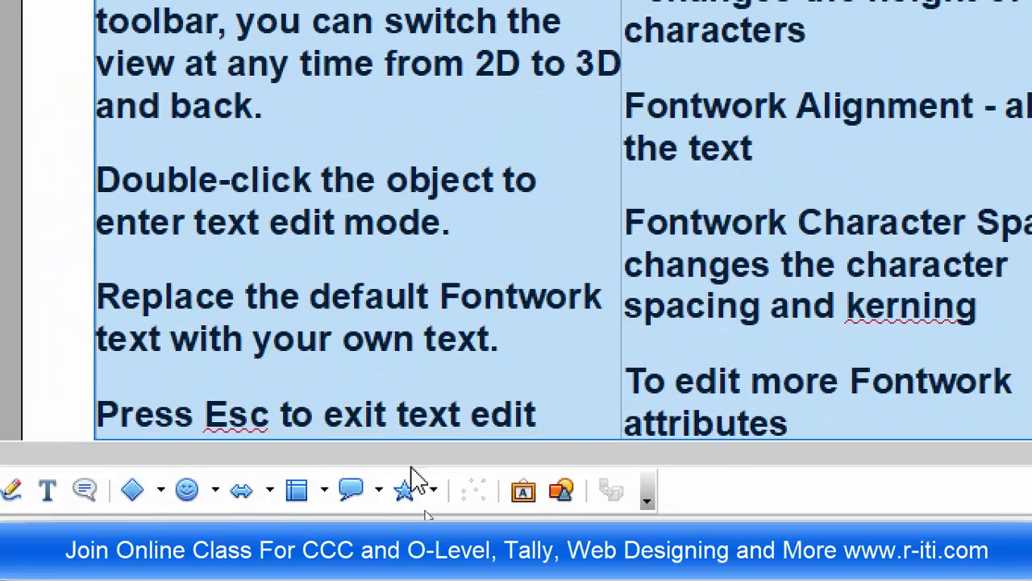
# Step: Deselect the text and add "ab" after the final words "To edit more Fontwork attributes"
pyautogui.click(966, 407)
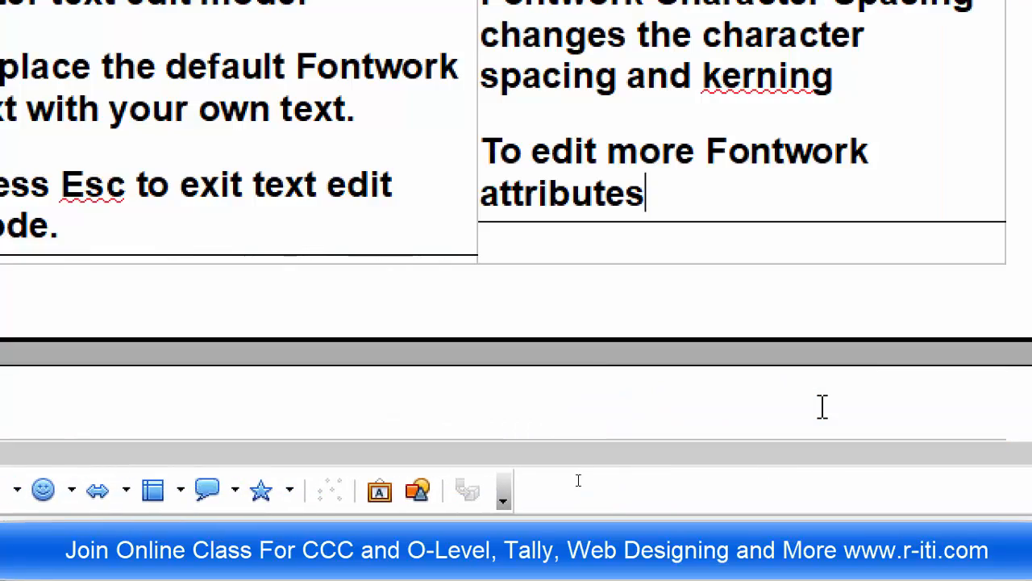
pyautogui.write('ab')
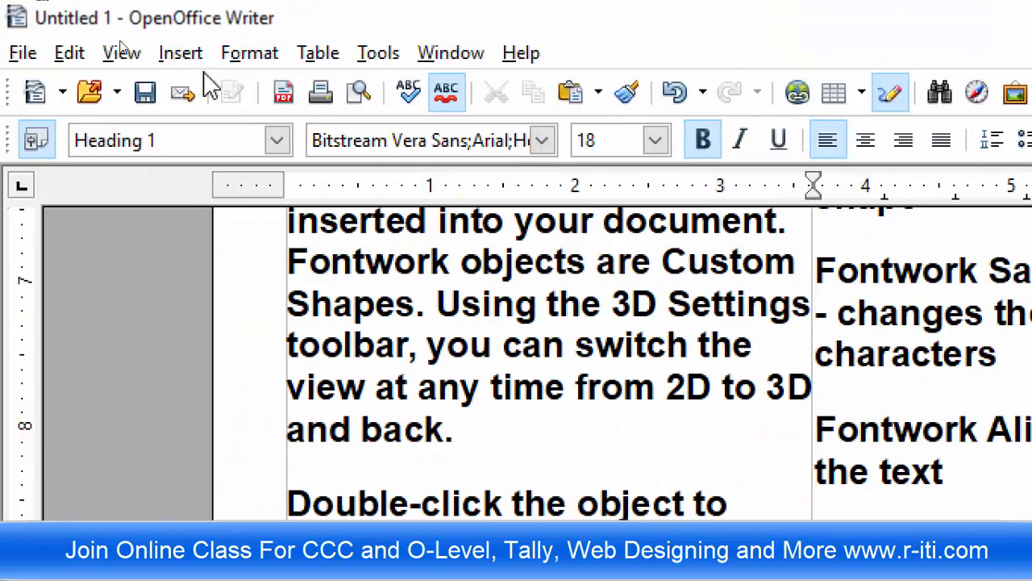
# Step: Examine the Anchor and Wrap formatting options with no object selected, without applying any
pyautogui.click(255, 55)
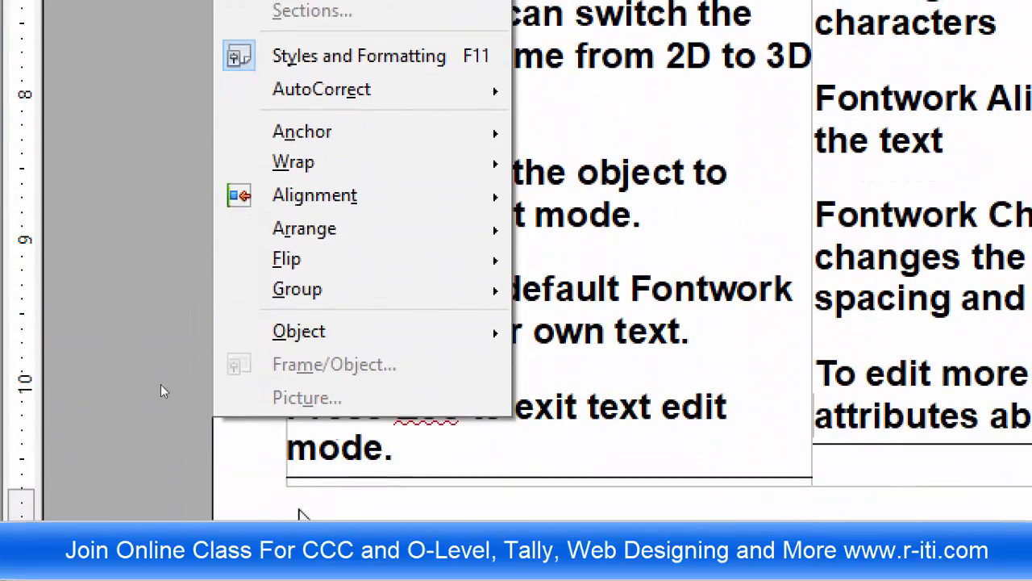
pyautogui.moveTo(368, 144)
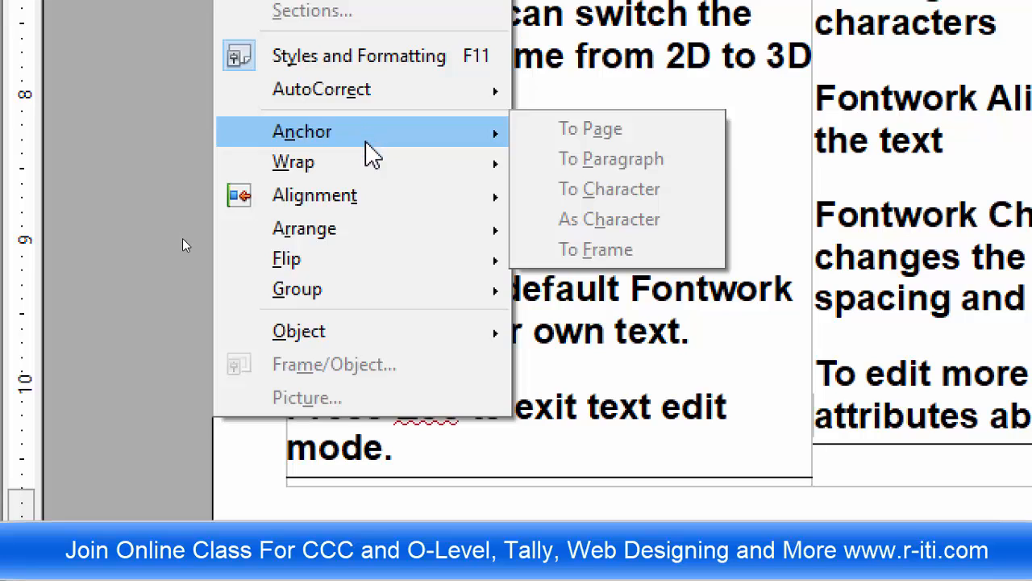
pyautogui.moveTo(368, 162)
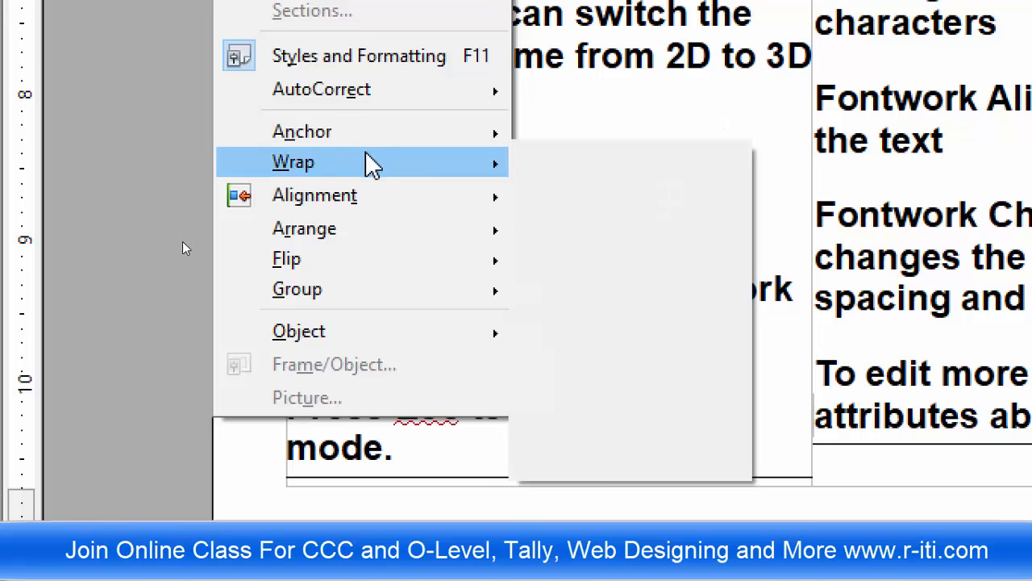
pyautogui.click(886, 319)
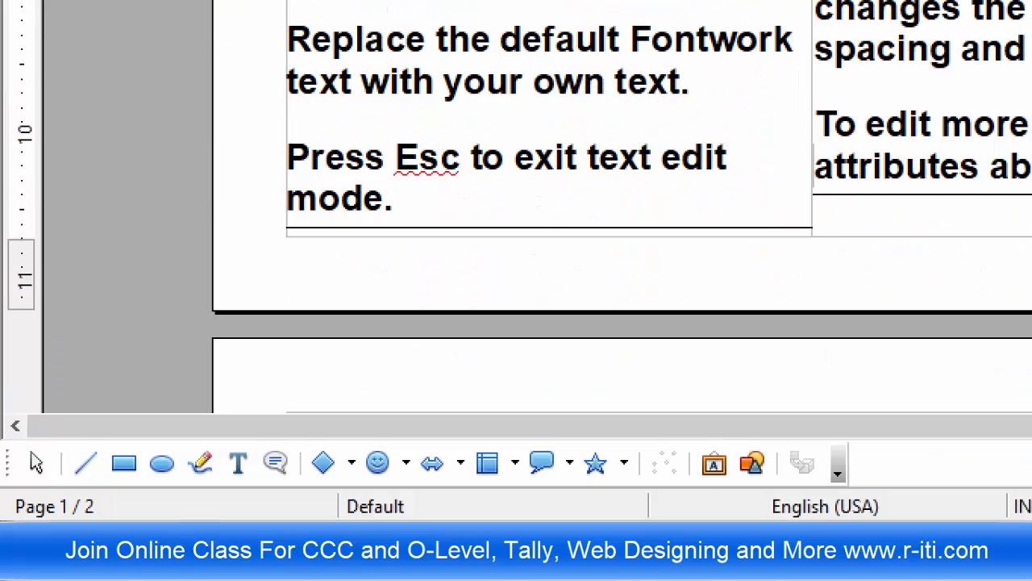
# Step: Draw a circle over the "Double-click the object" and "Replace the default Fontwork" paragraphs and move it slightly right
pyautogui.click(162, 465)
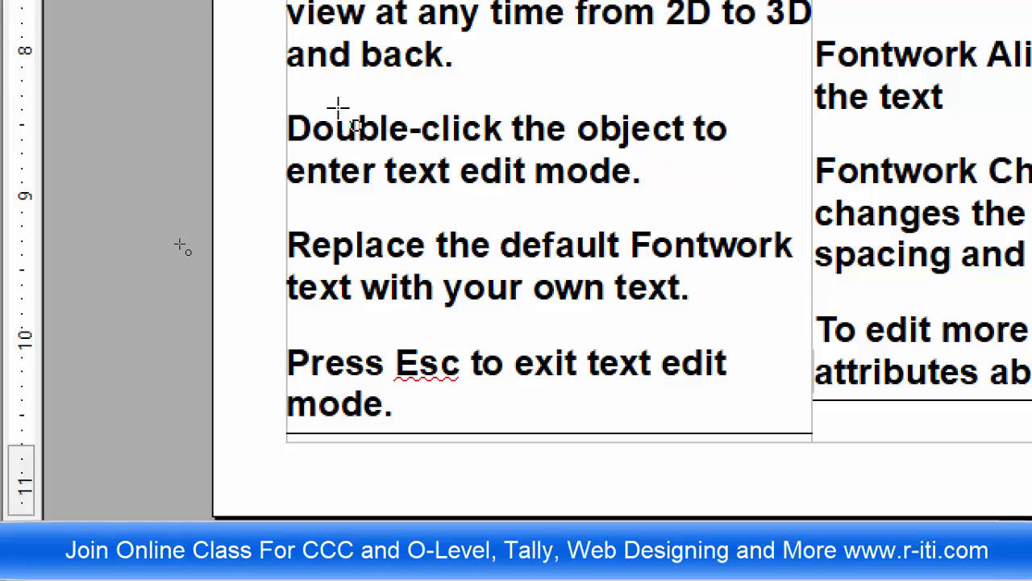
pyautogui.moveTo(338, 106); pyautogui.dragTo(498, 275)
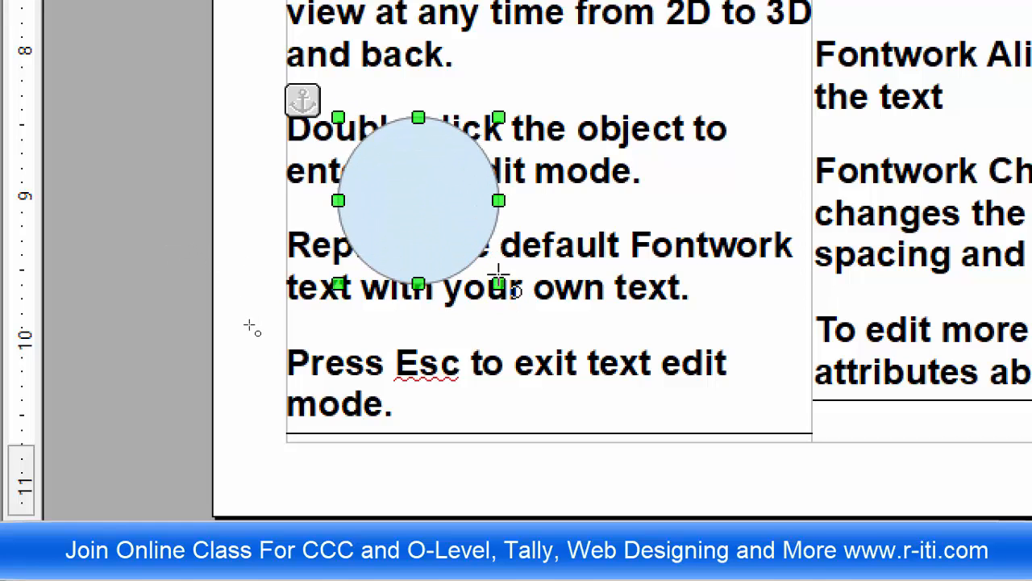
pyautogui.moveTo(463, 166); pyautogui.dragTo(513, 165)
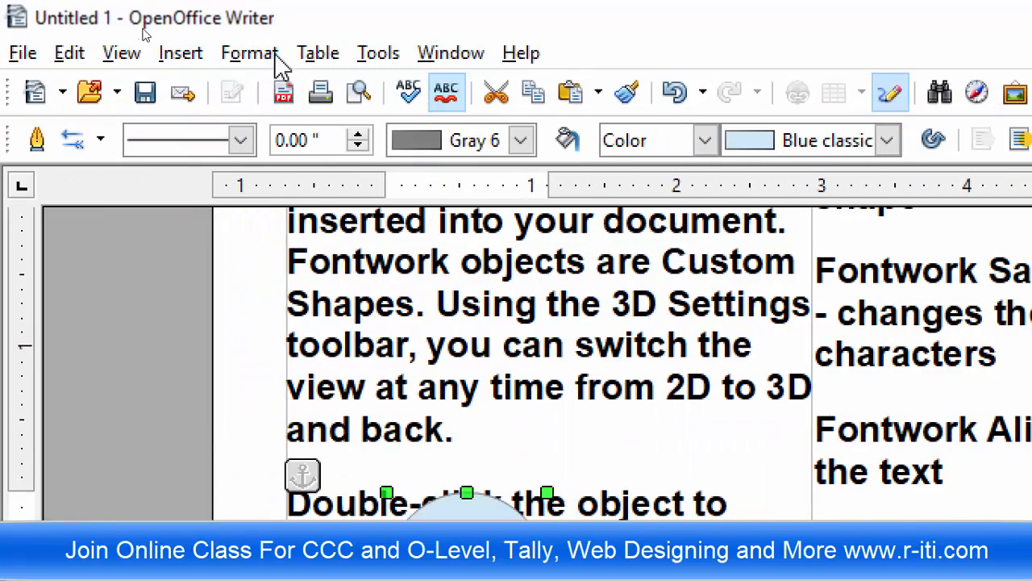
# Step: Apply Page Wrap to the circle and move it further right within the first text column
pyautogui.click(266, 54)
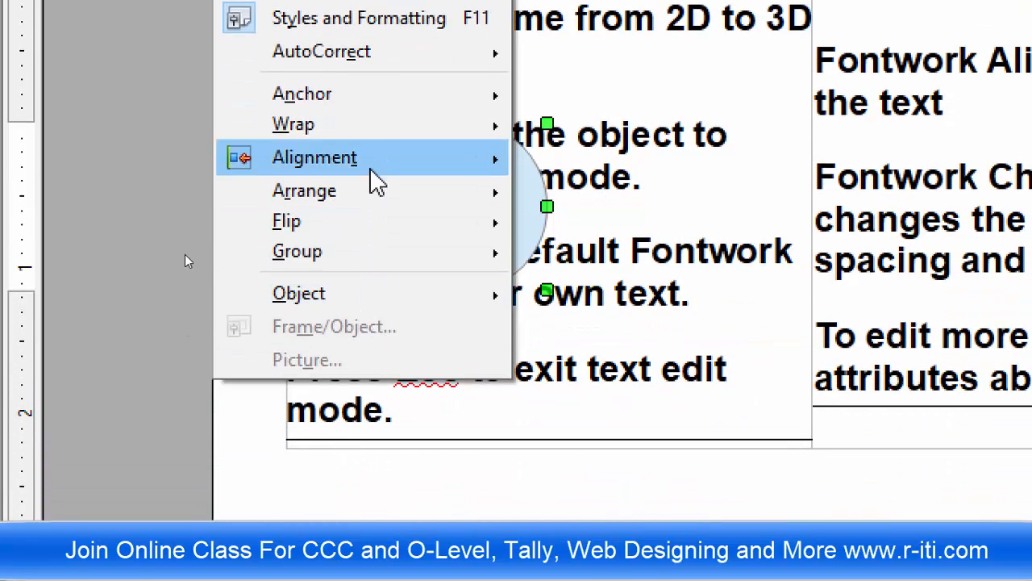
pyautogui.moveTo(446, 123)
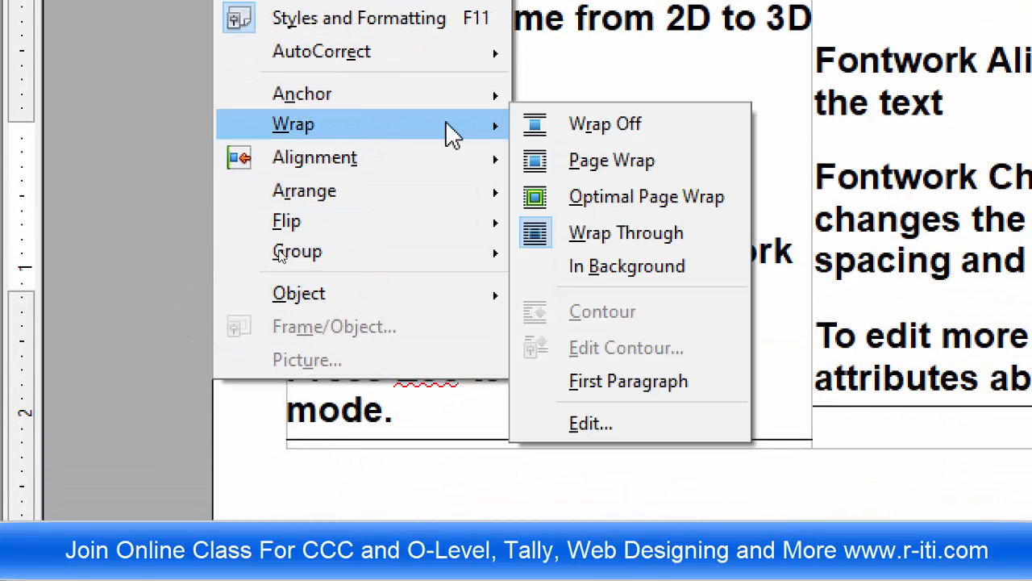
pyautogui.click(626, 161)
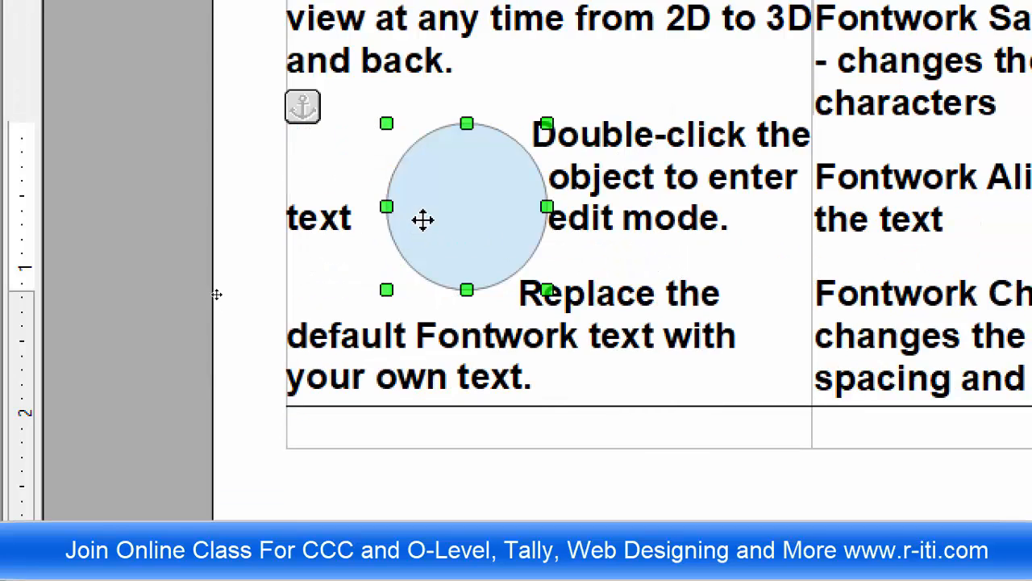
pyautogui.moveTo(423, 220); pyautogui.dragTo(542, 202)
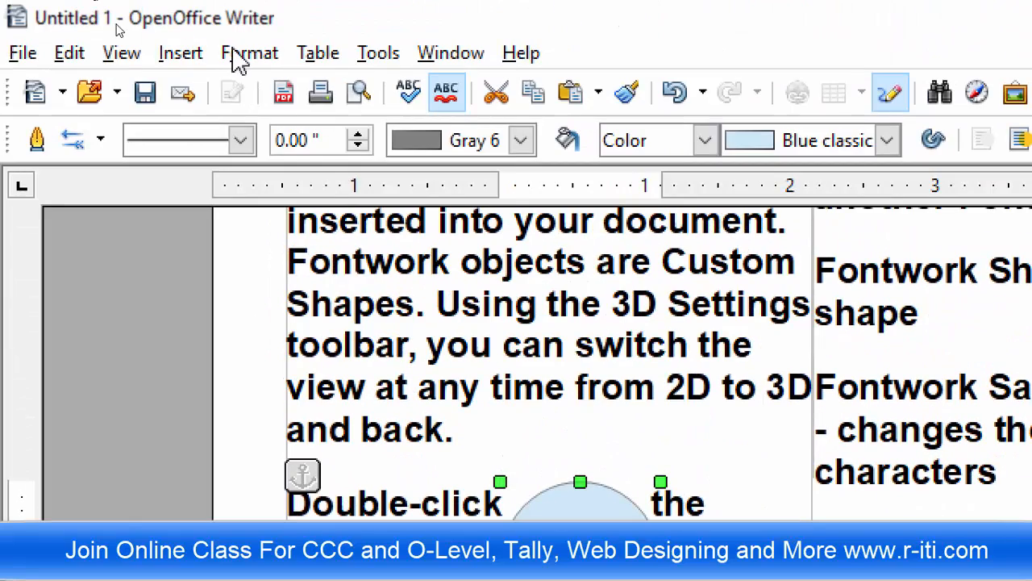
# Step: Look over the circle's Group and Alignment options without applying any, and move the circle slightly left in its column
pyautogui.click(250, 52)
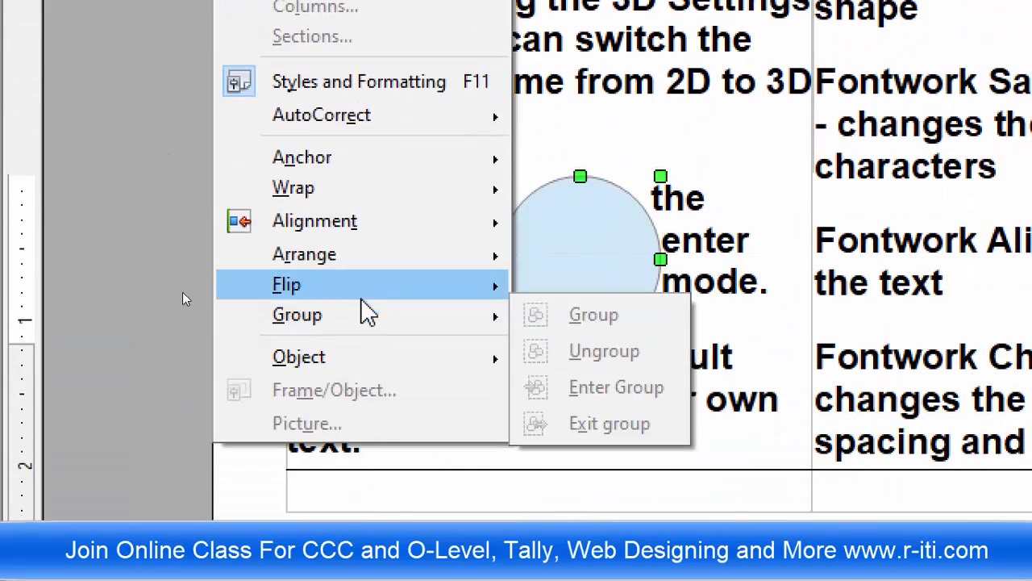
pyautogui.moveTo(399, 230)
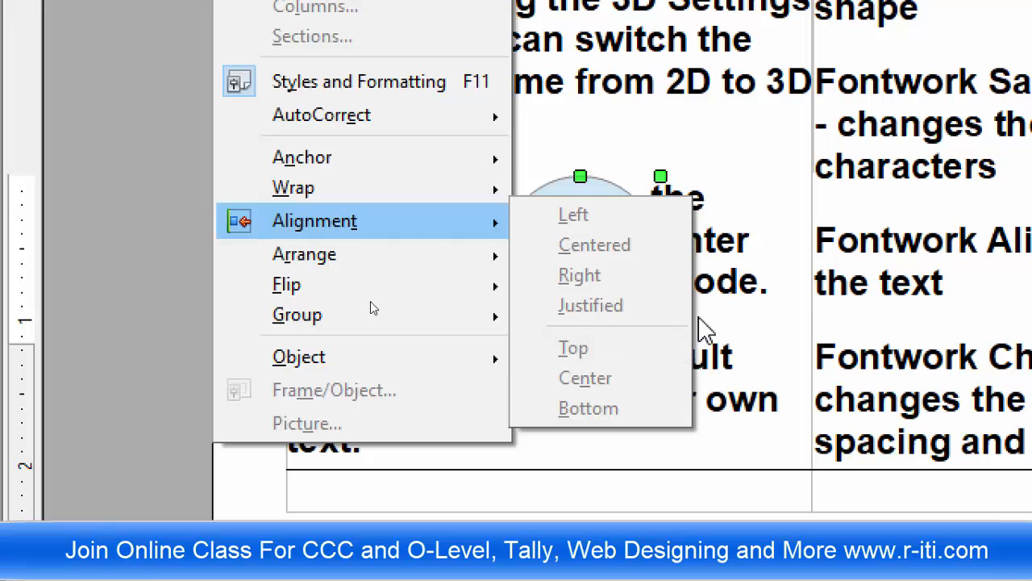
pyautogui.click(770, 294)
pyautogui.moveTo(569, 267); pyautogui.dragTo(518, 278)
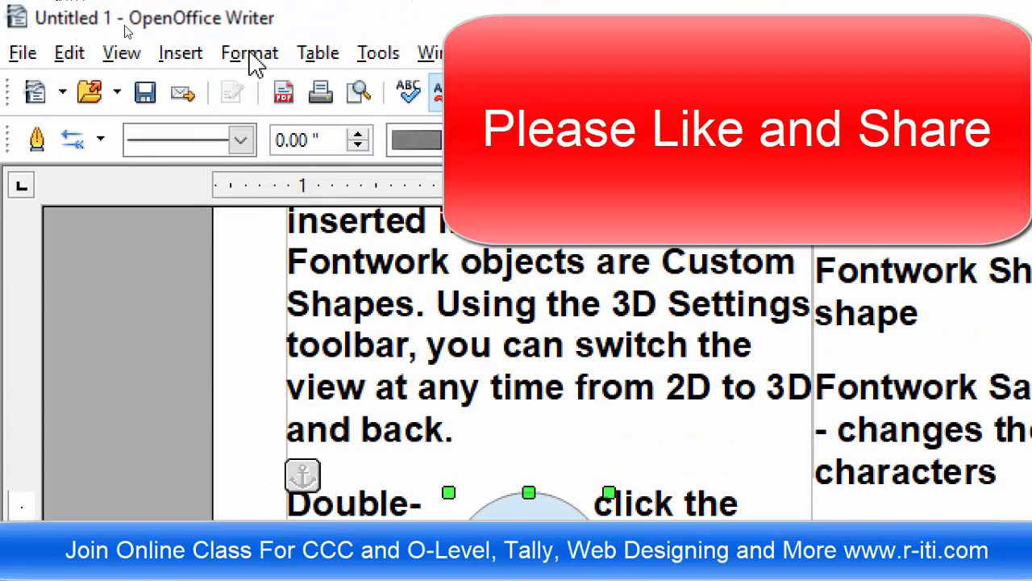
# Step: Check the circle's Arrange options without applying any, and draw a rectangle overlapping the circle's right part
pyautogui.click(251, 54)
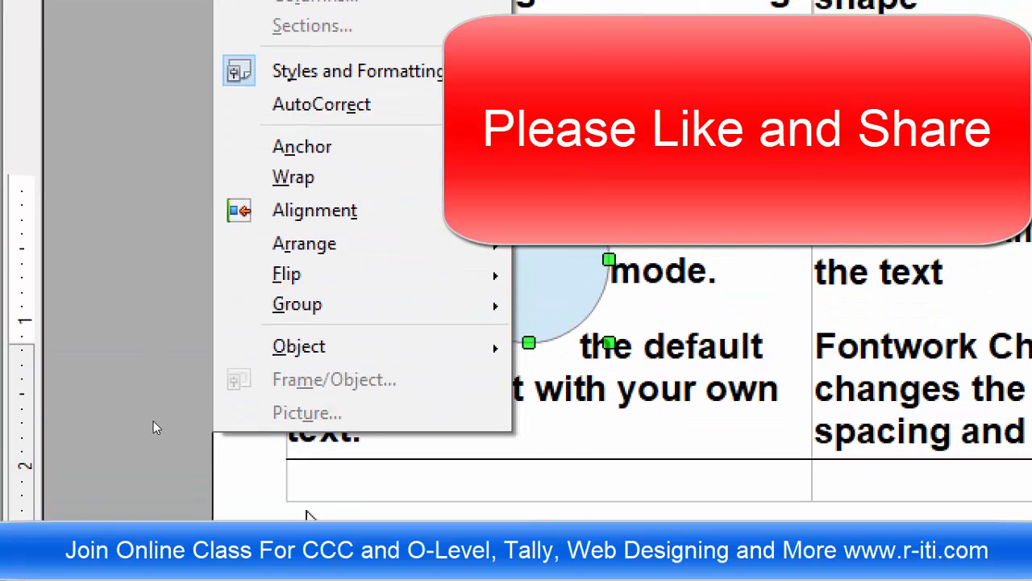
pyautogui.moveTo(332, 230)
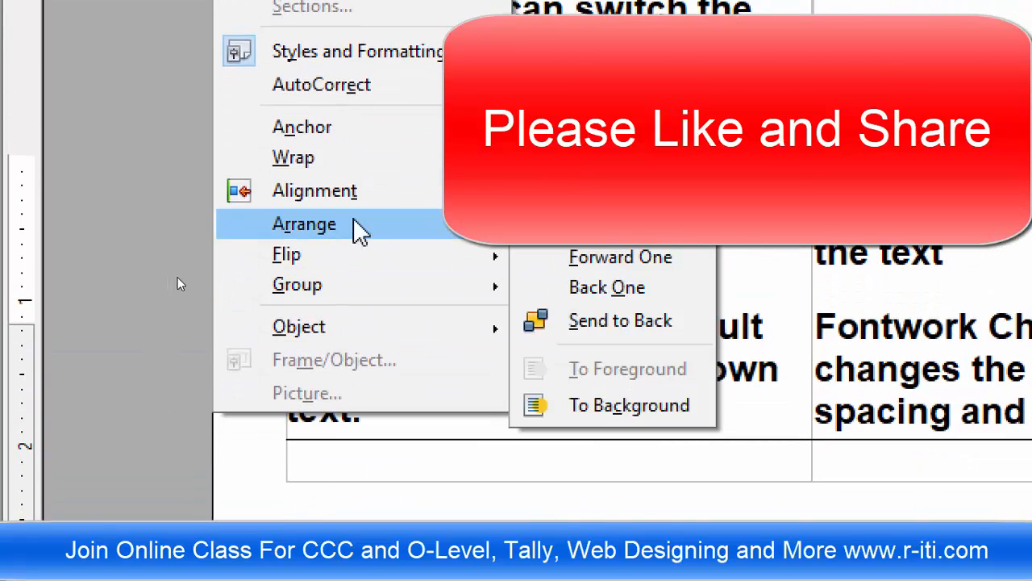
pyautogui.click(786, 281)
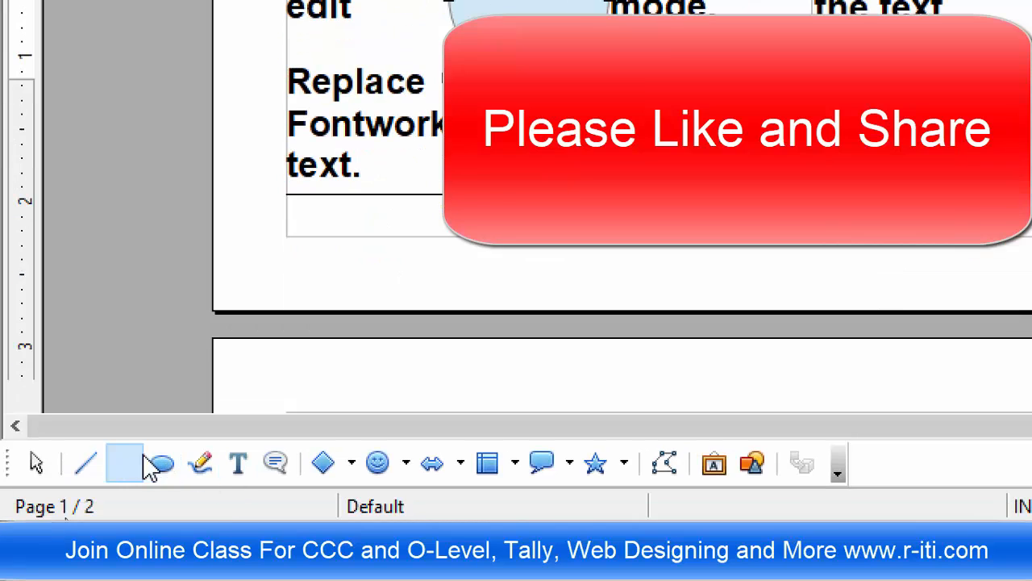
pyautogui.click(129, 462)
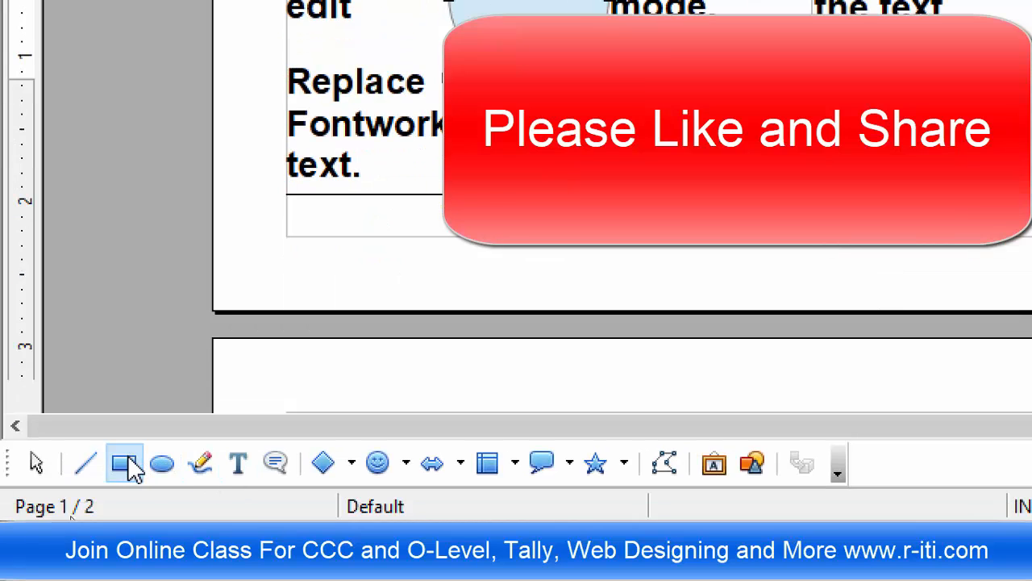
pyautogui.moveTo(530, 145); pyautogui.dragTo(772, 345)
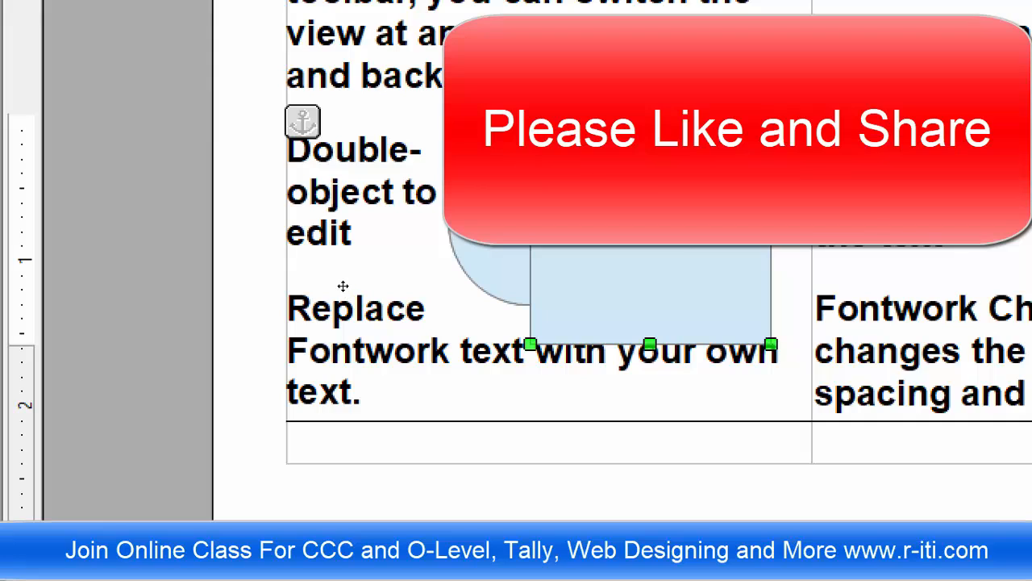
# Step: Fill the rectangle with the Orange Gradient 1 gradient and move it slightly down and right
pyautogui.rightClick(687, 218)
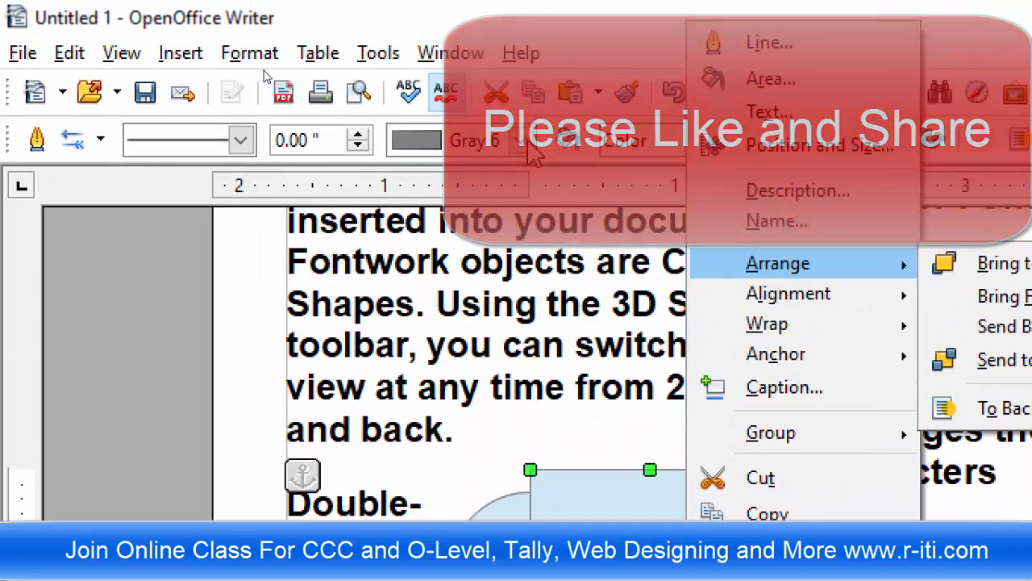
pyautogui.click(526, 143)
pyautogui.click(709, 145)
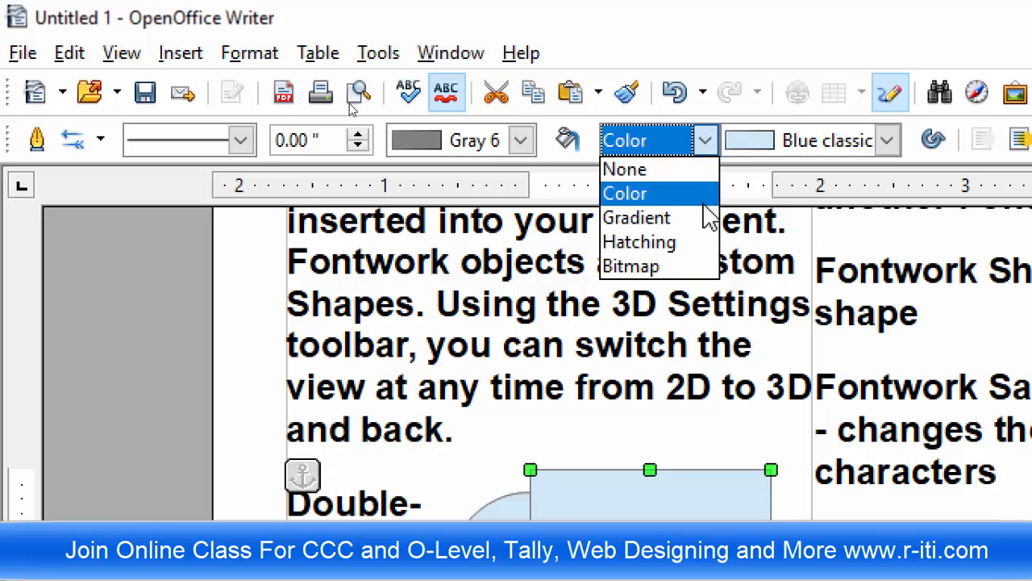
pyautogui.click(677, 215)
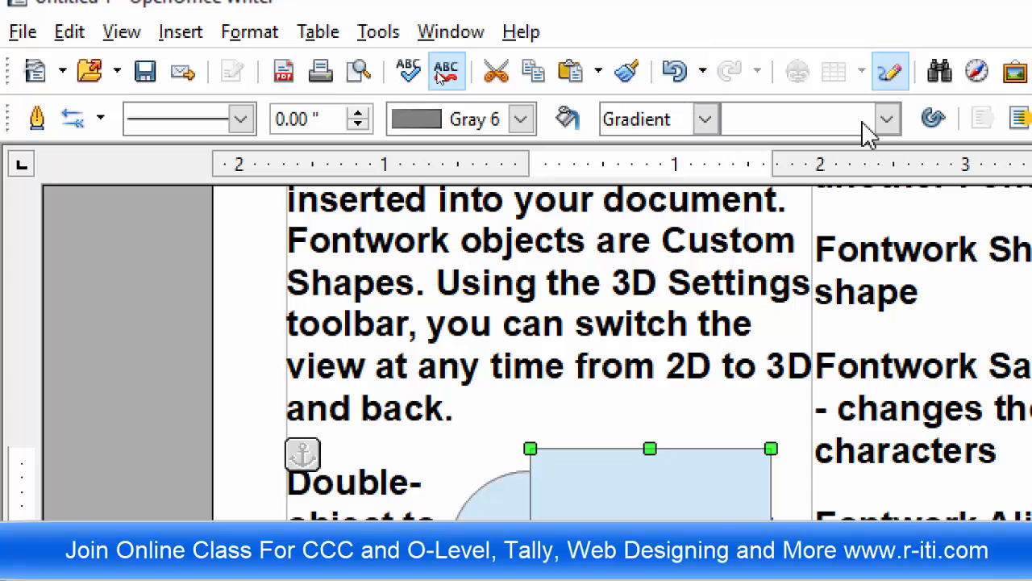
pyautogui.click(879, 50)
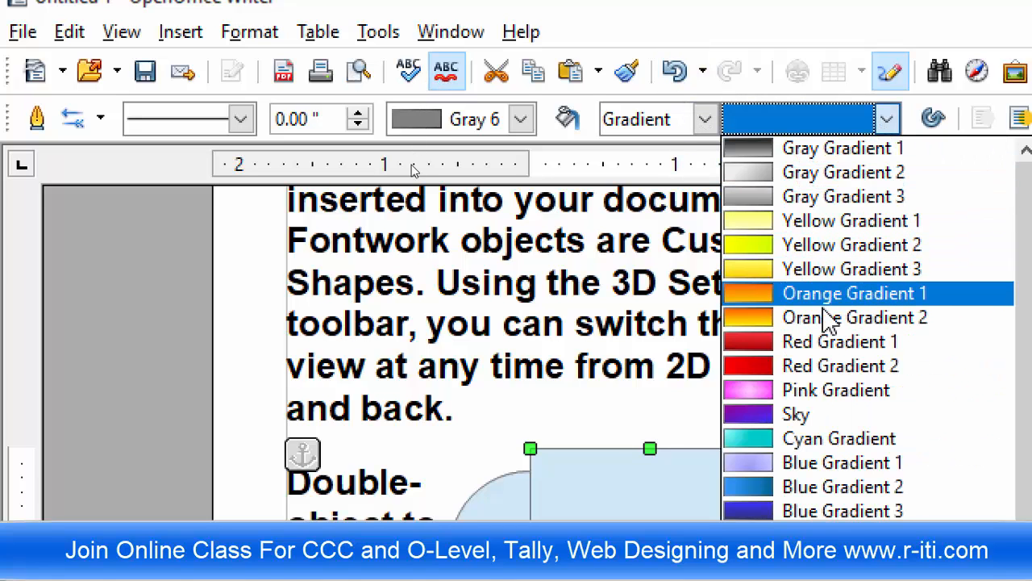
pyautogui.click(853, 293)
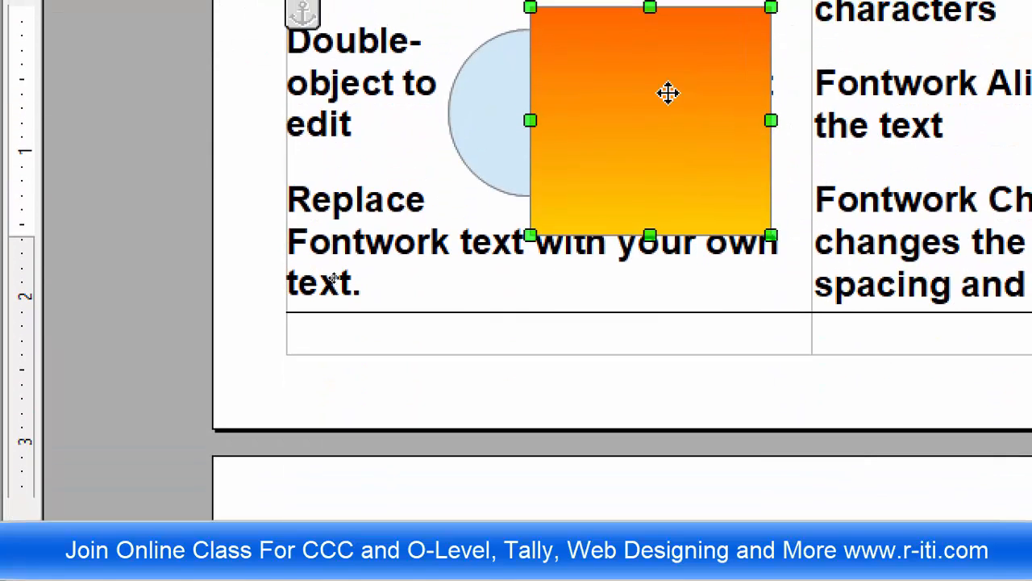
pyautogui.moveTo(668, 165); pyautogui.dragTo(680, 182)
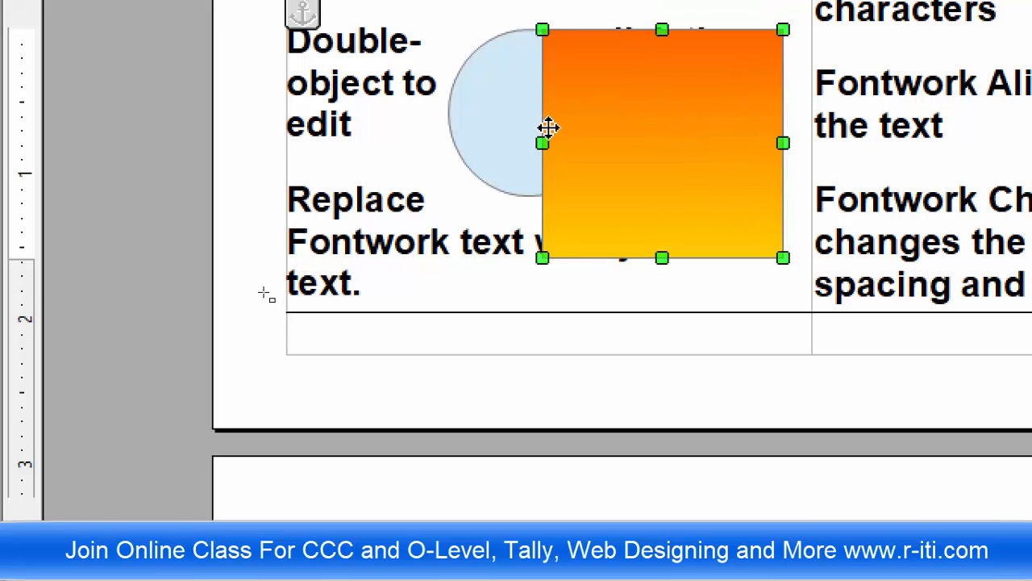
# Step: Look over the orange rectangle's Wrap and Alignment options without applying any
pyautogui.rightClick(593, 98)
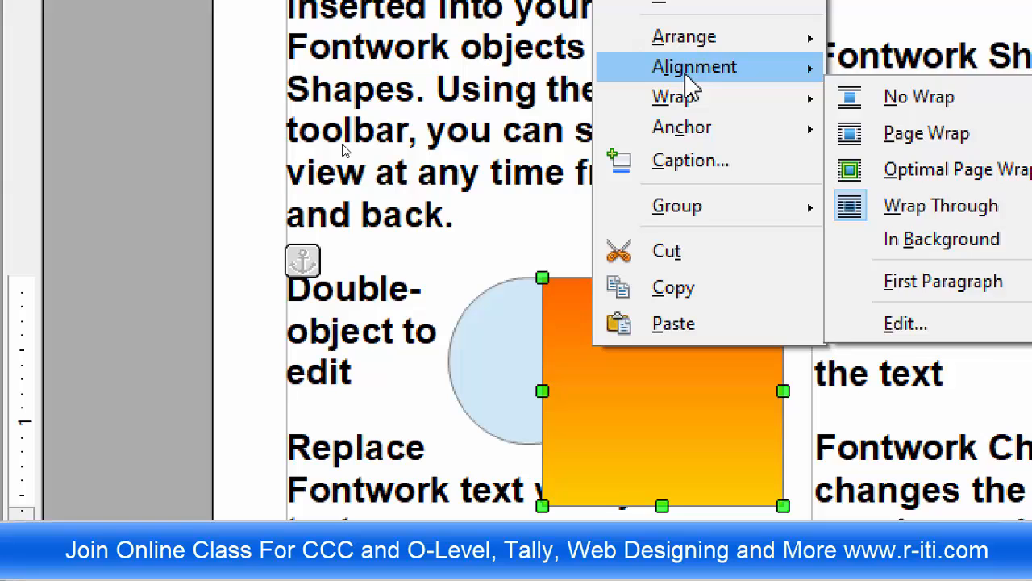
pyautogui.moveTo(688, 76)
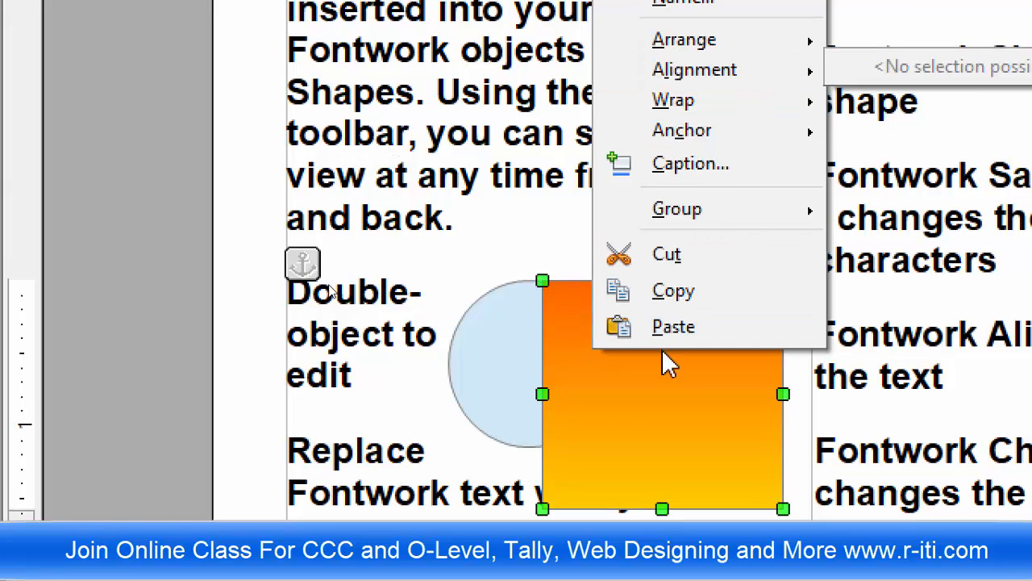
pyautogui.click(501, 372)
pyautogui.click(494, 340)
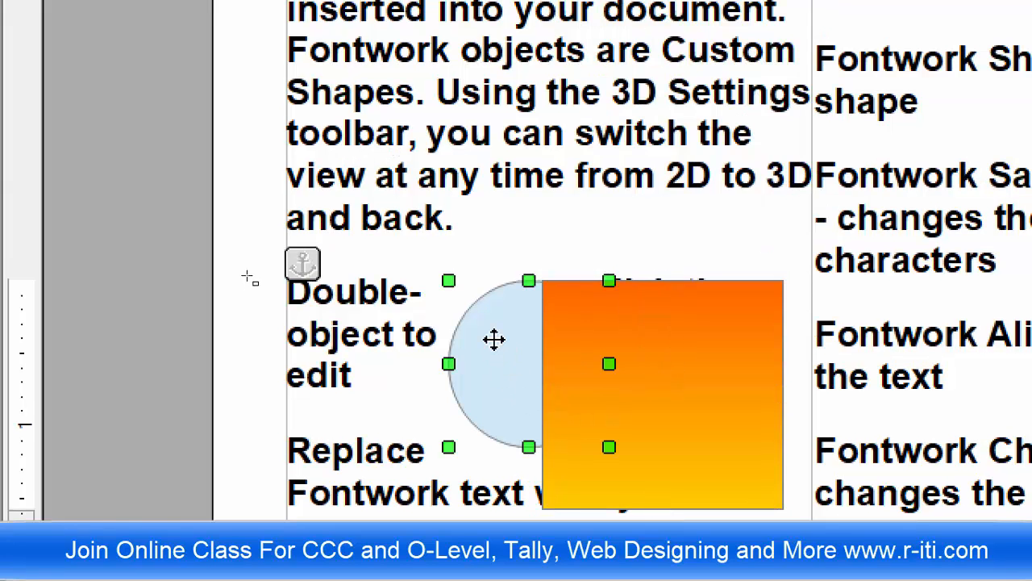
pyautogui.rightClick(673, 319)
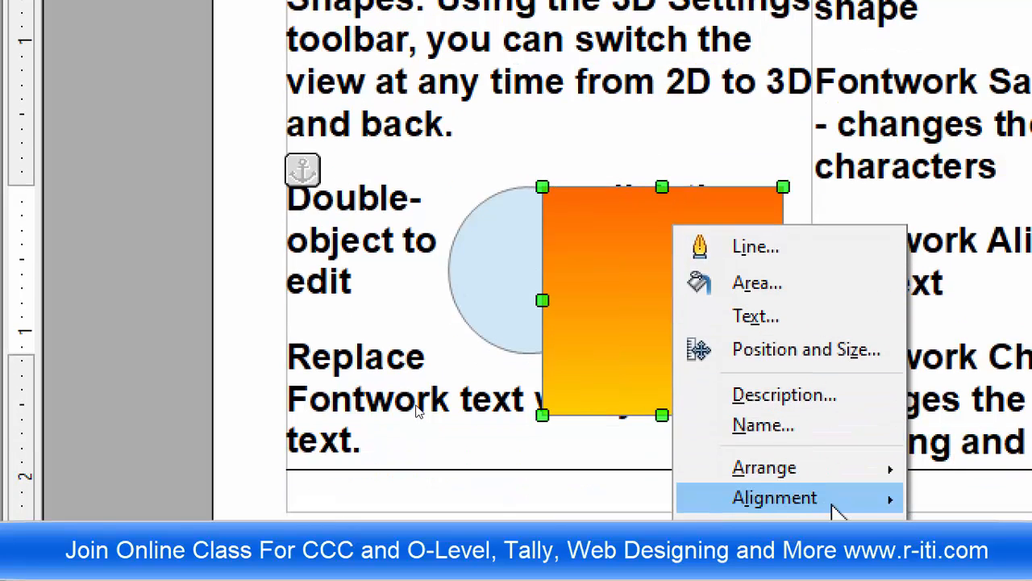
pyautogui.moveTo(873, 506)
pyautogui.click(378, 176)
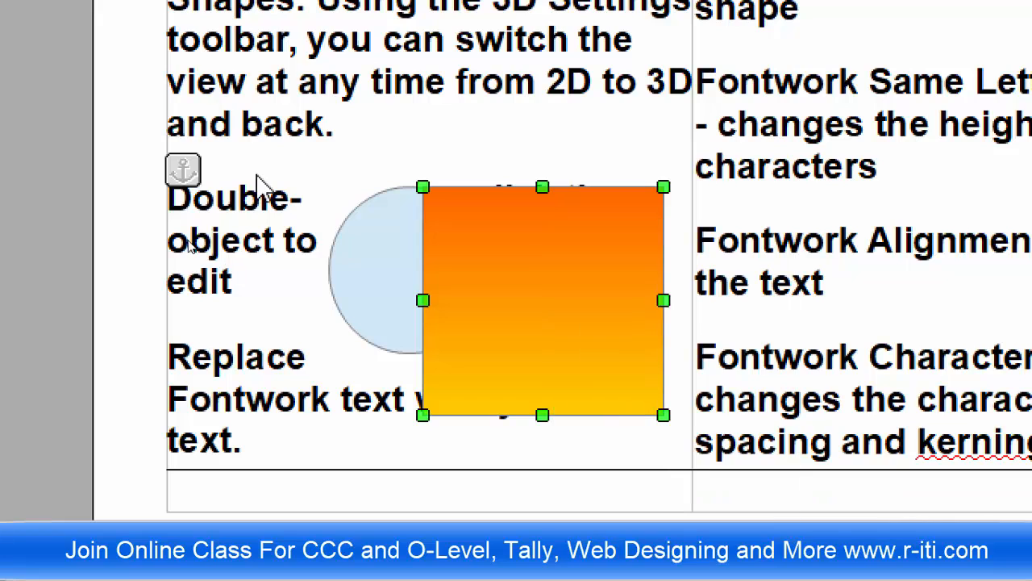
# Step: Bring the circle to the front, over the orange rectangle
pyautogui.click(369, 252)
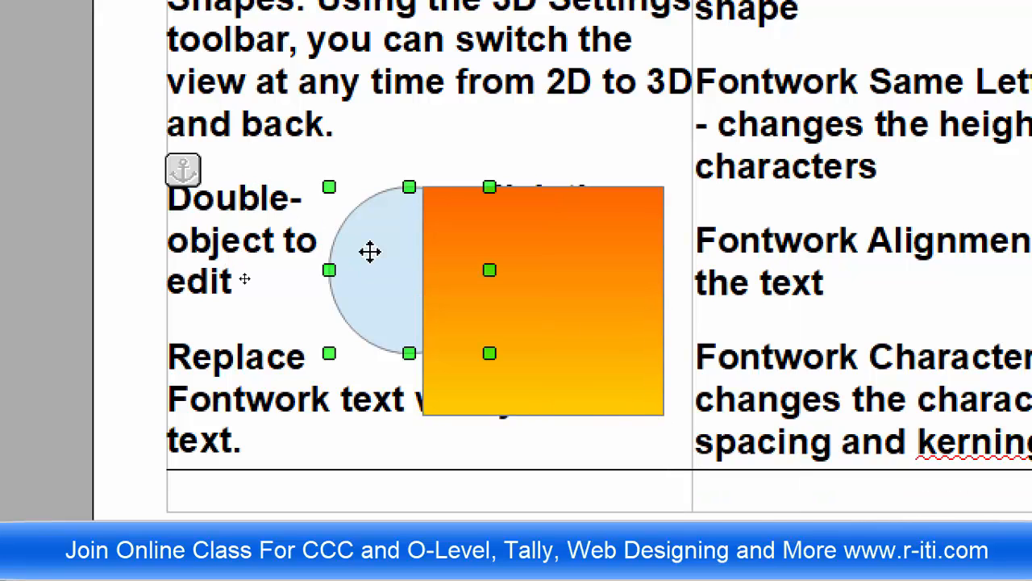
pyautogui.rightClick(371, 252)
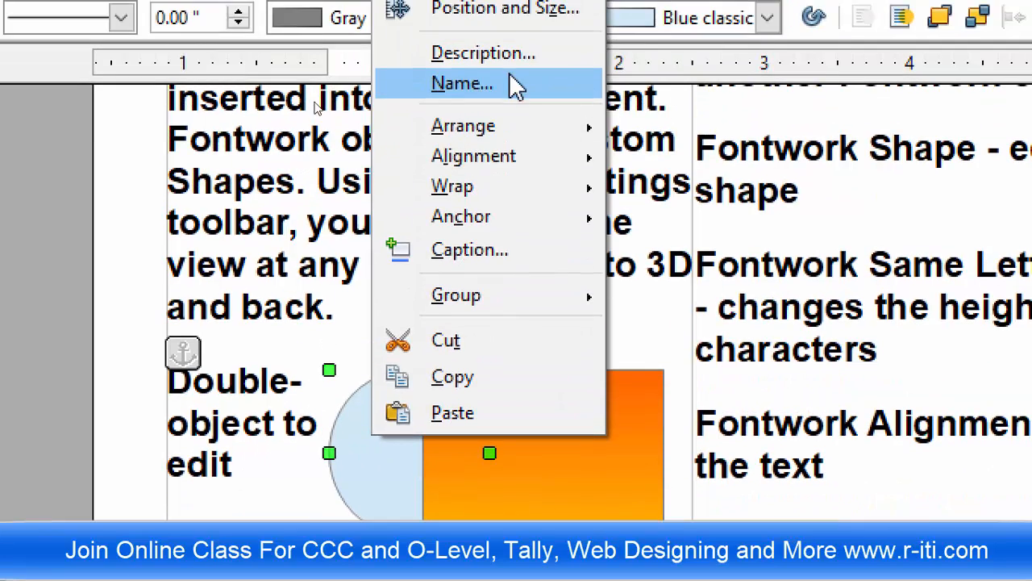
pyautogui.moveTo(538, 150)
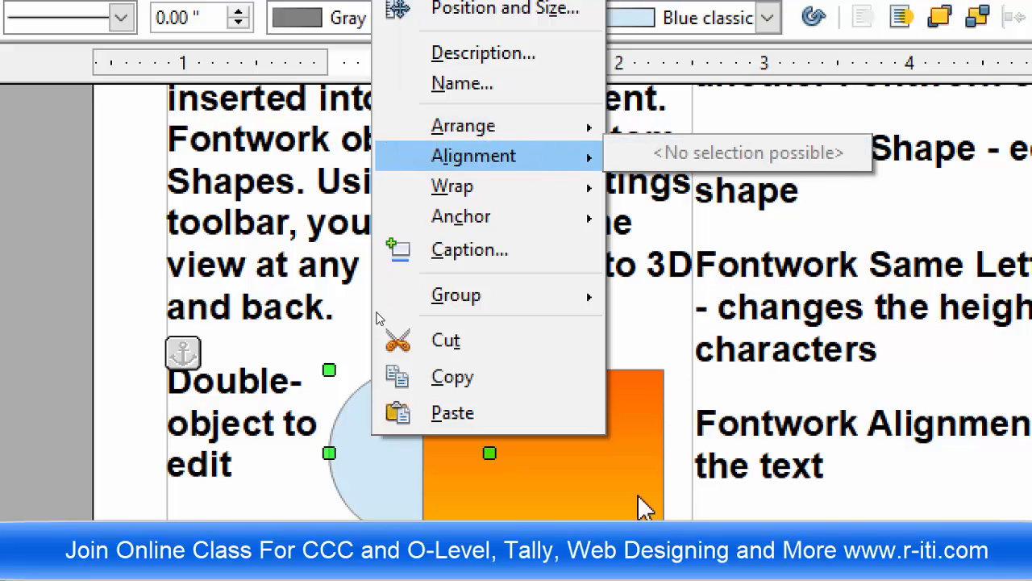
pyautogui.moveTo(553, 134)
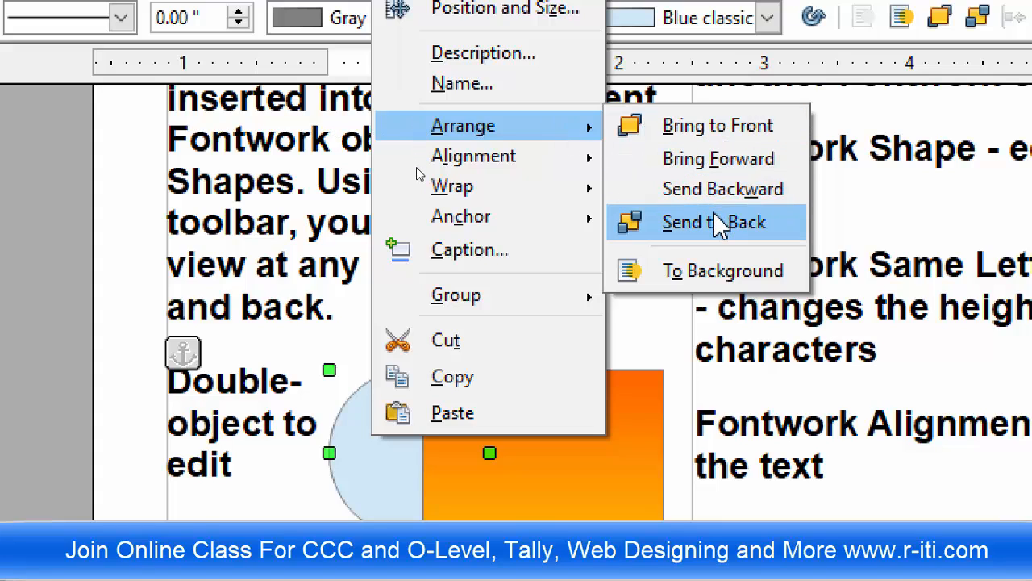
pyautogui.click(736, 129)
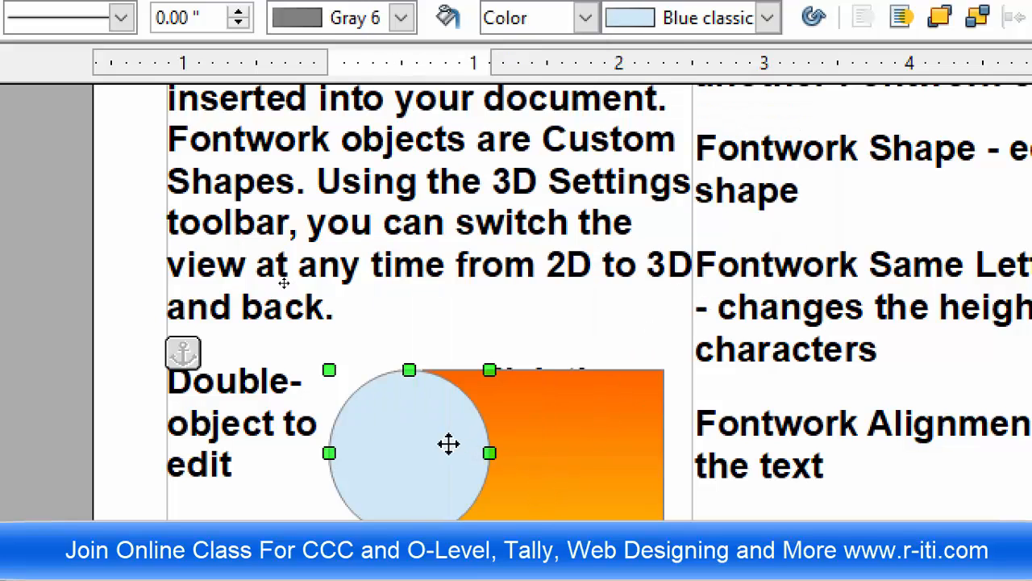
# Step: Send the circle to the back, behind the orange rectangle, and move the rectangle slightly up and left over it
pyautogui.rightClick(448, 443)
pyautogui.moveTo(590, 137)
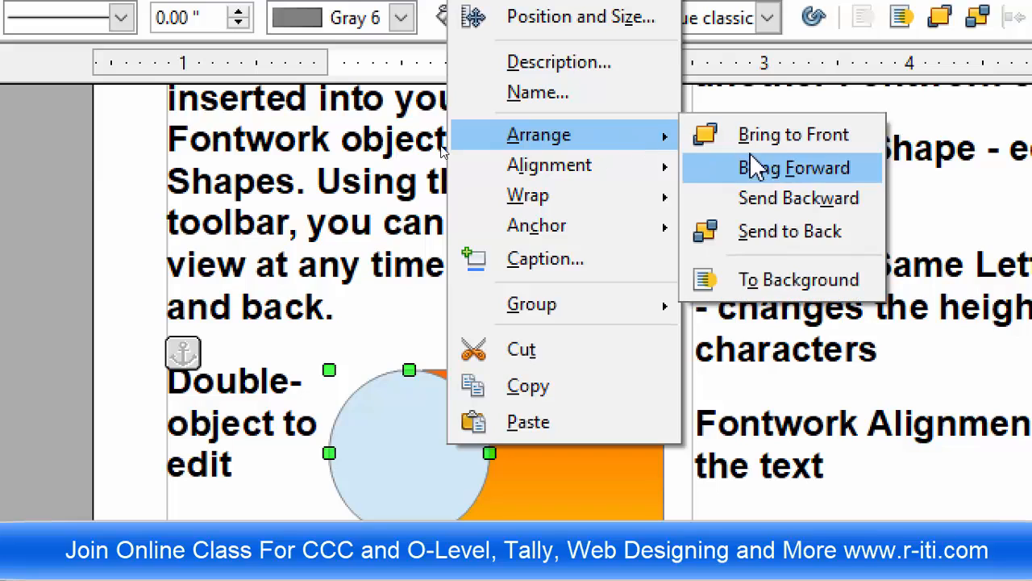
pyautogui.click(775, 234)
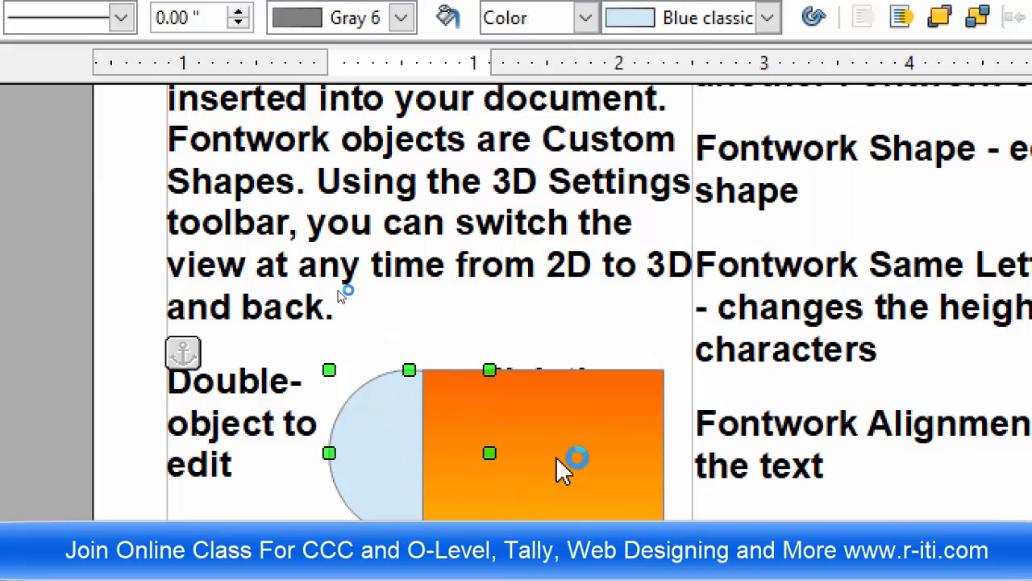
pyautogui.moveTo(556, 456); pyautogui.dragTo(514, 428)
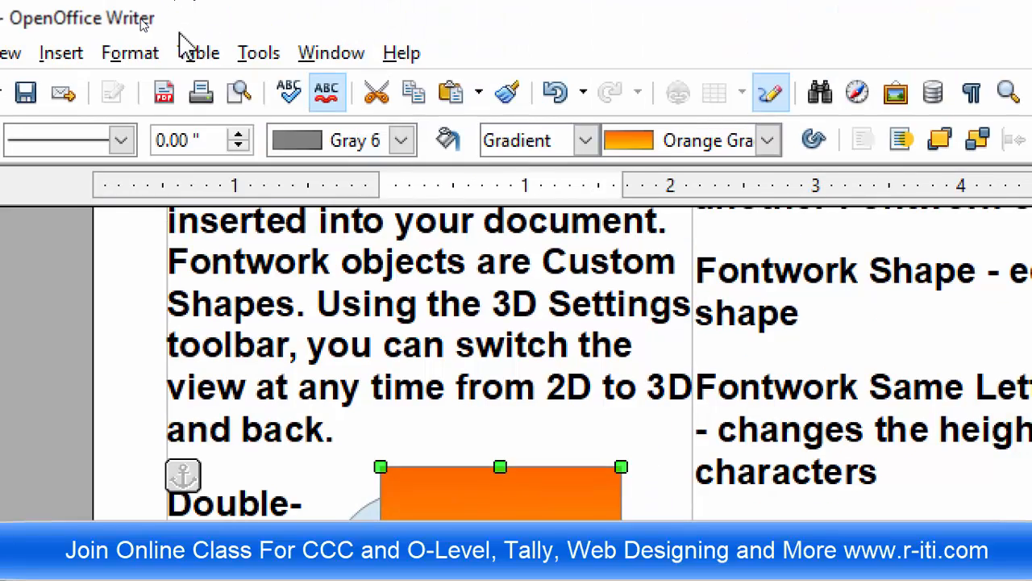
# Step: Look over the Flip, Arrange and Group options for the orange rectangle without applying any
pyautogui.click(130, 53)
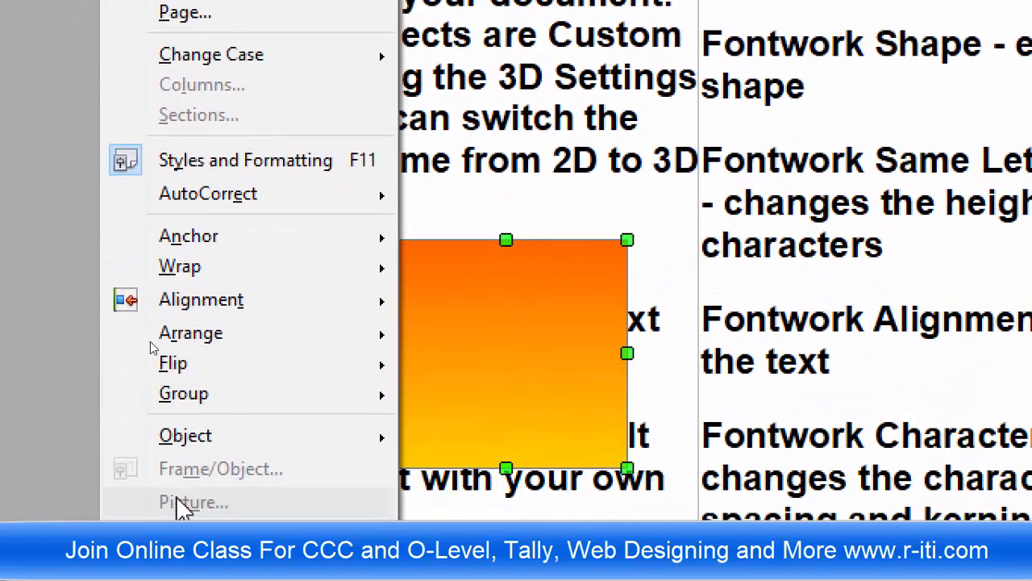
pyautogui.moveTo(206, 379)
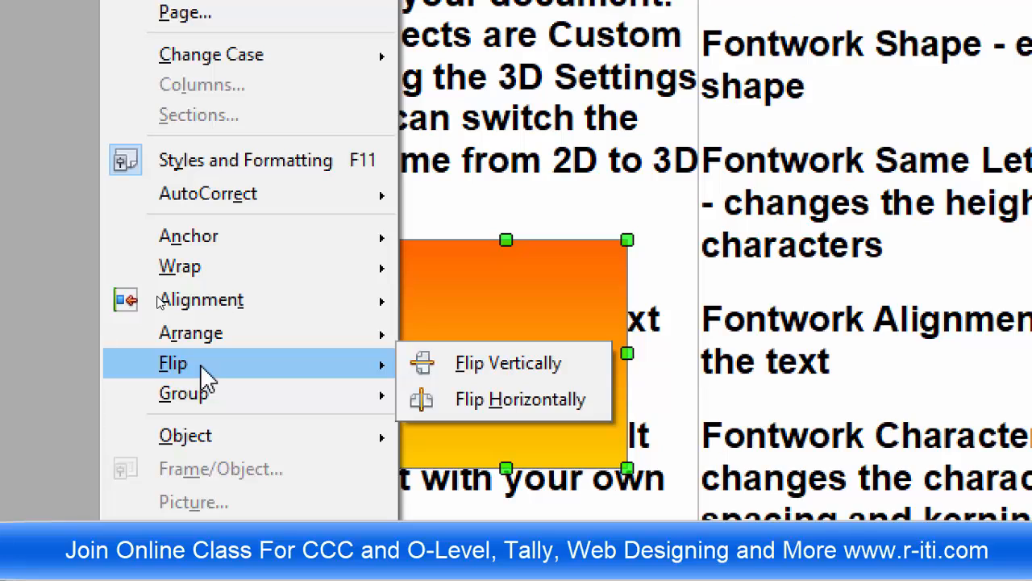
pyautogui.moveTo(225, 343)
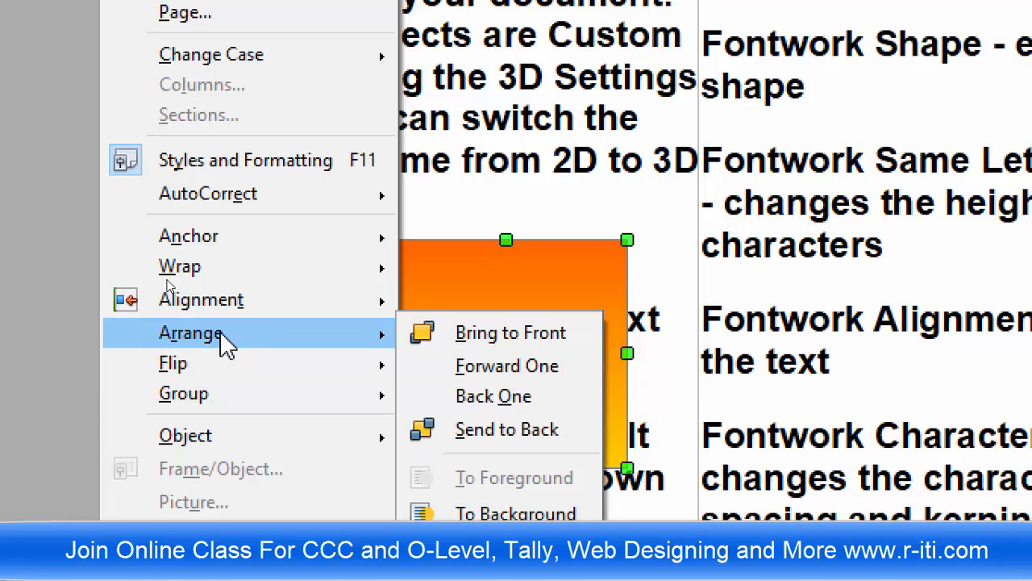
pyautogui.moveTo(219, 397)
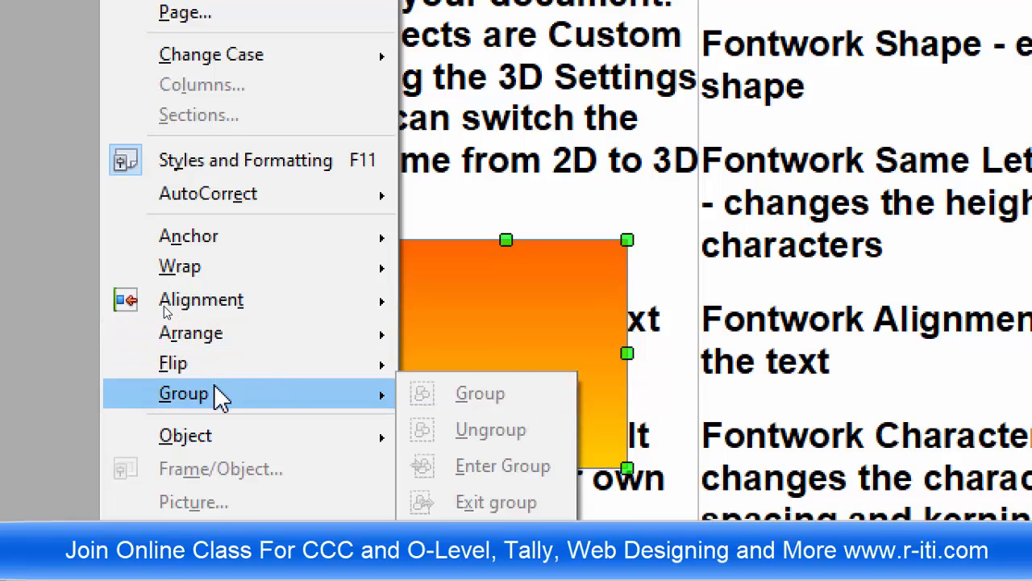
pyautogui.click(445, 338)
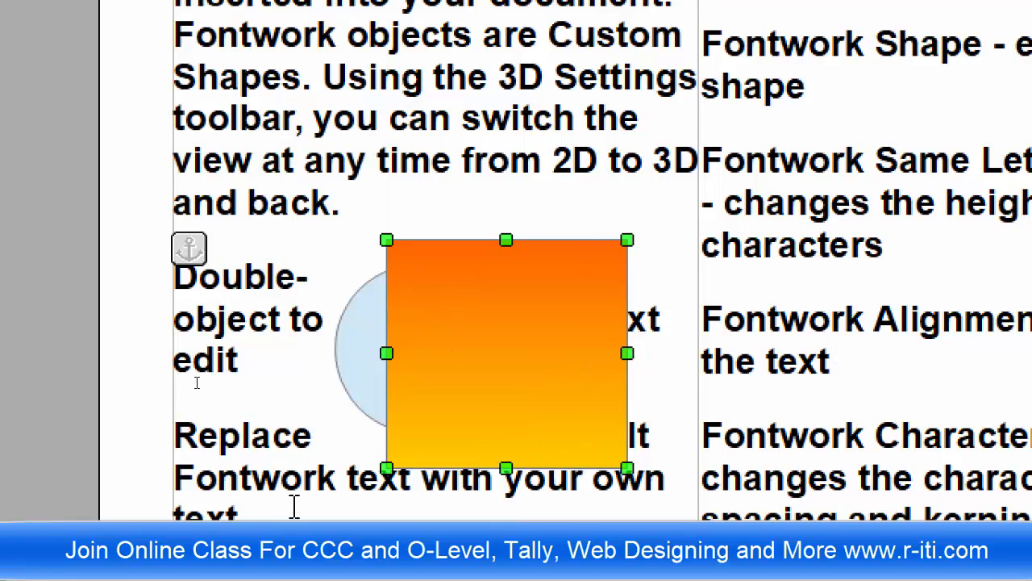
# Step: Move the orange rectangle right so it overlaps only the circle's right edge, and select the circle
pyautogui.scroll(-3, 292, 484)
pyautogui.moveTo(511, 171); pyautogui.dragTo(591, 178)
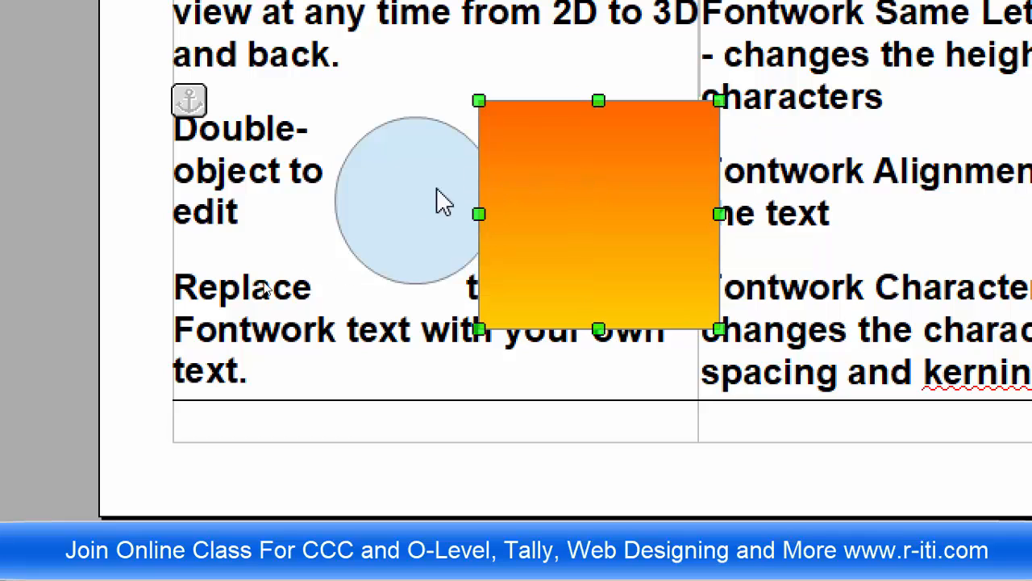
pyautogui.click(406, 180)
pyautogui.moveTo(406, 180)
pyautogui.mouseDown()
pyautogui.moveTo(467, 188)
pyautogui.moveTo(404, 177)
pyautogui.mouseUp()
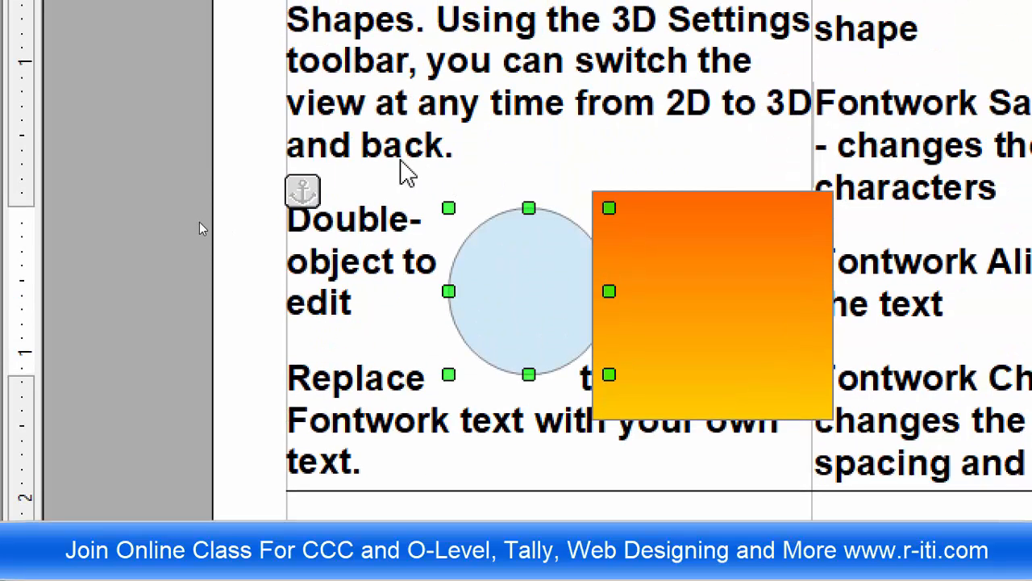
# Step: Select the circle and the orange rectangle together and group them
pyautogui.moveTo(401, 161); pyautogui.dragTo(865, 468)
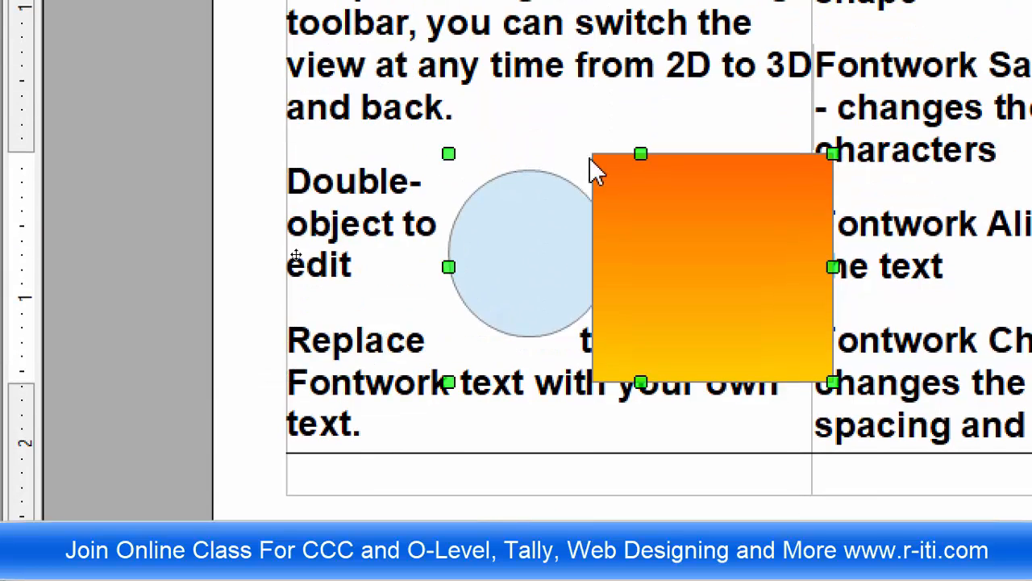
pyautogui.rightClick(638, 246)
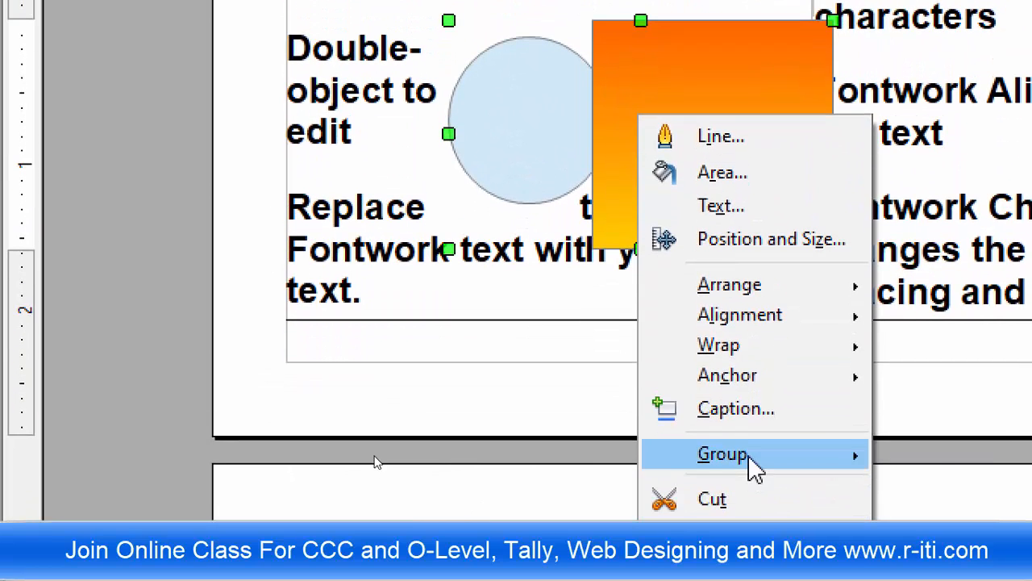
pyautogui.moveTo(825, 484)
pyautogui.click(908, 472)
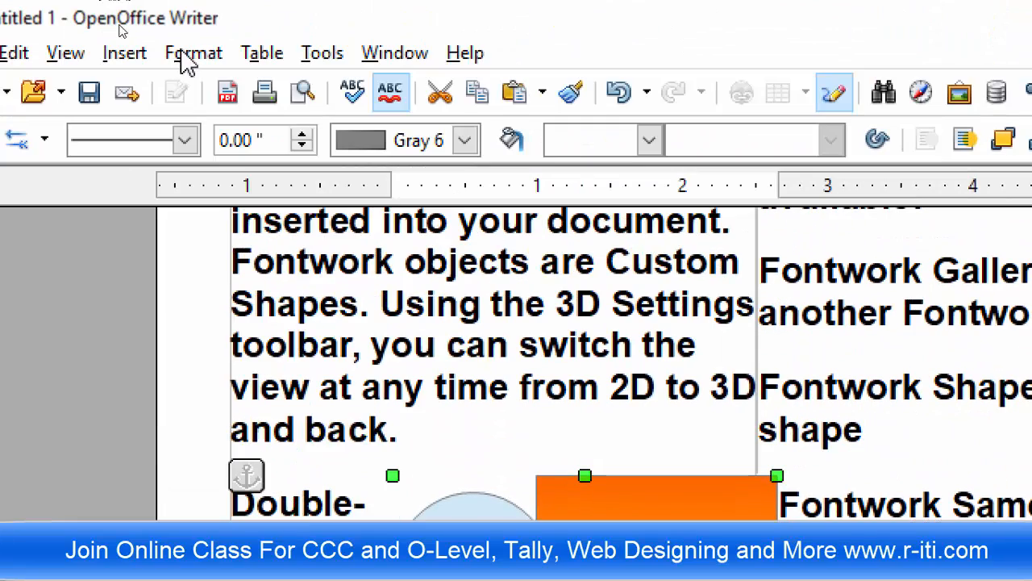
# Step: Check the Group options for the grouped shapes without applying any, and move the group up and left within the first text column
pyautogui.click(184, 55)
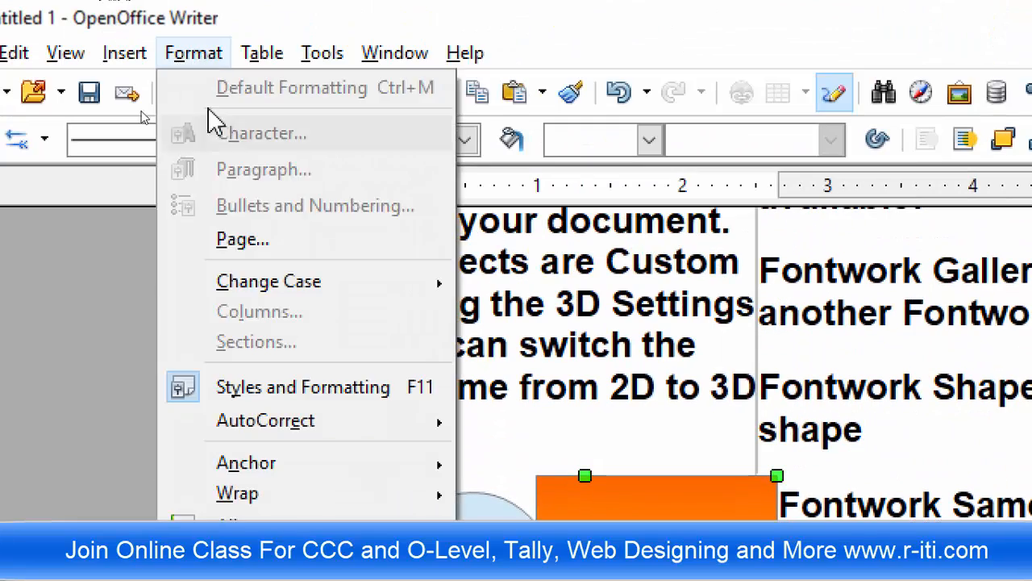
pyautogui.moveTo(311, 355)
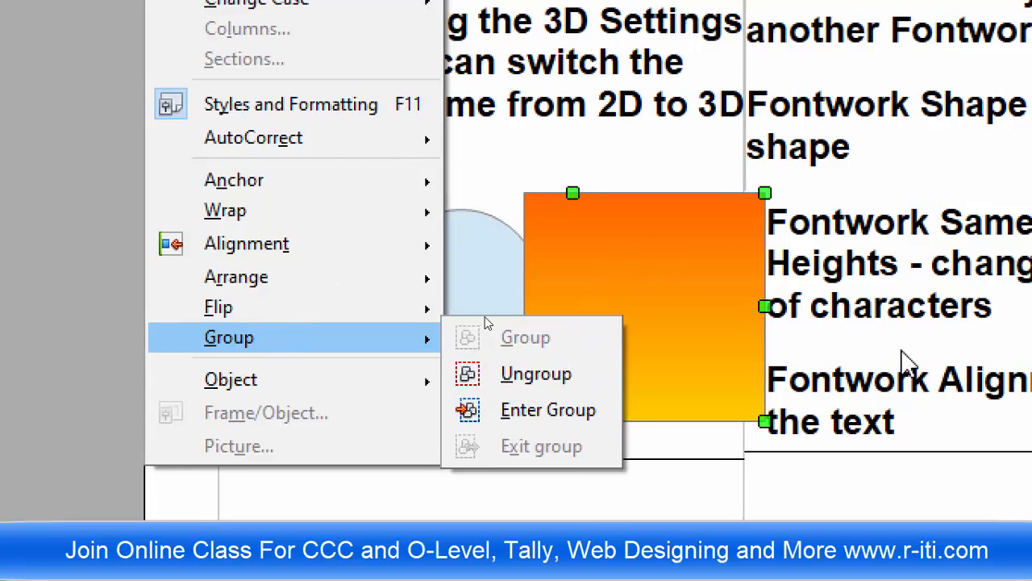
pyautogui.click(913, 349)
pyautogui.moveTo(708, 284); pyautogui.dragTo(484, 279)
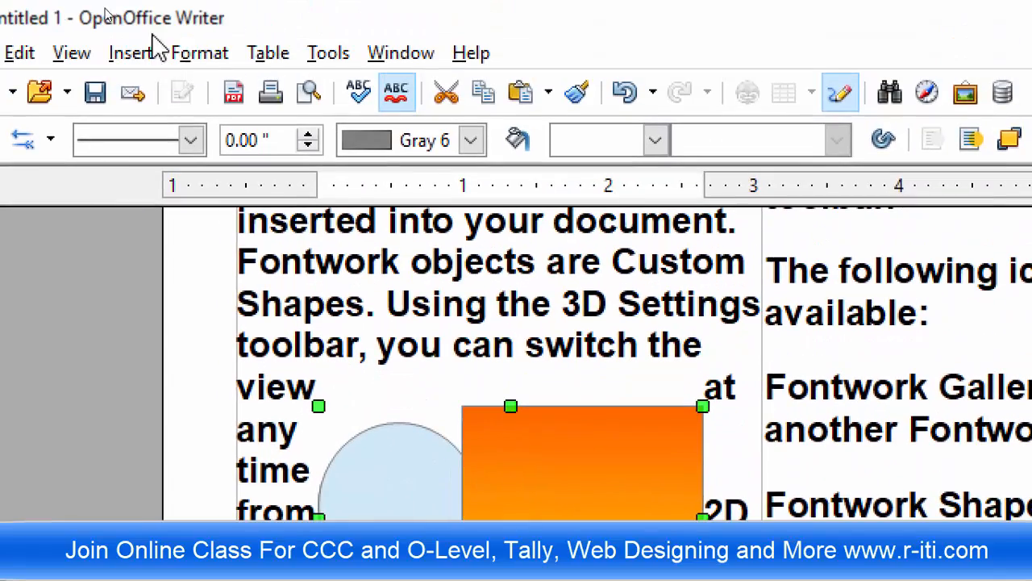
# Step: Open the Line settings of the grouped shapes and set the line style to Fine Dashed (var)
pyautogui.click(200, 51)
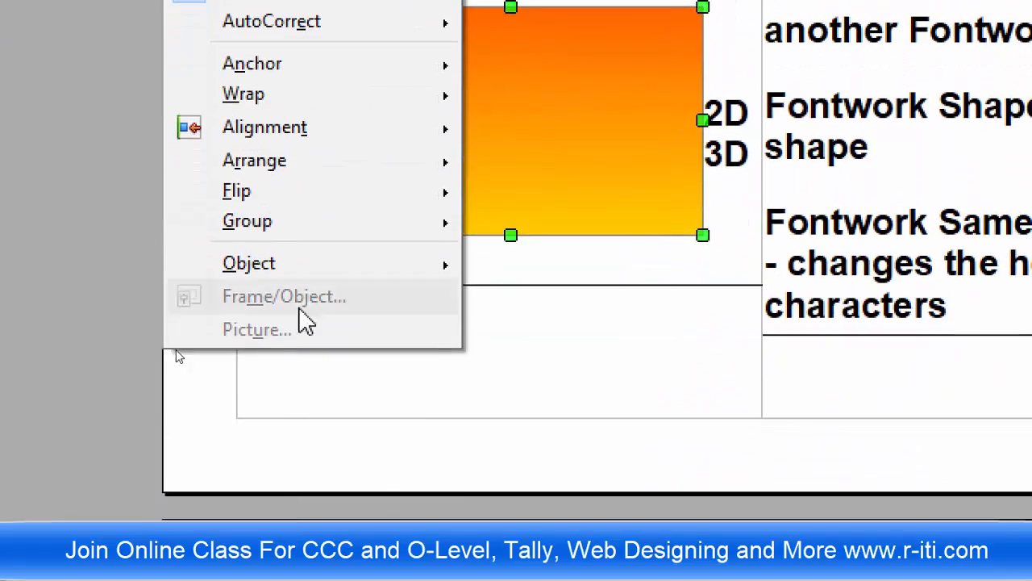
pyautogui.moveTo(321, 287)
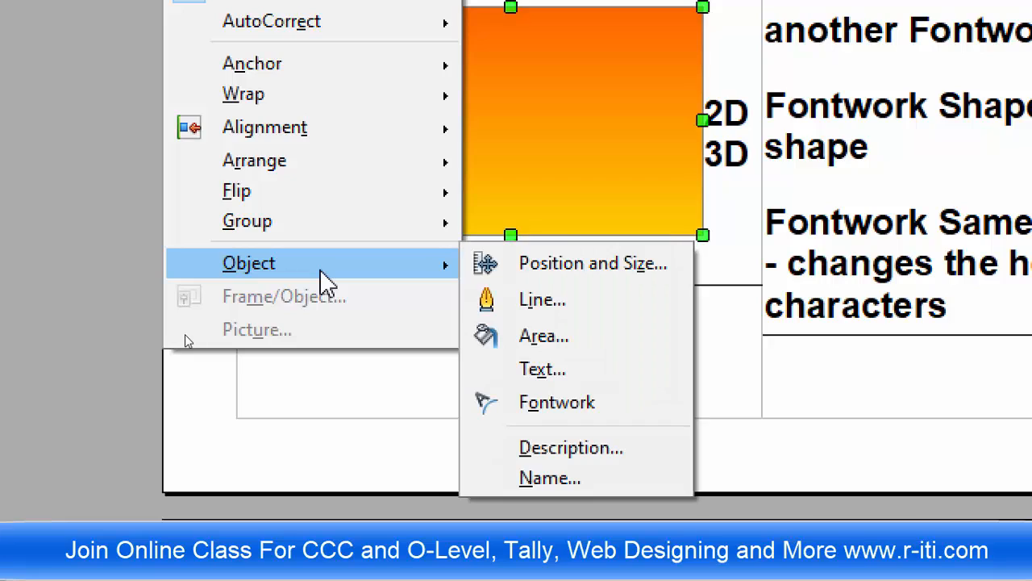
pyautogui.click(556, 302)
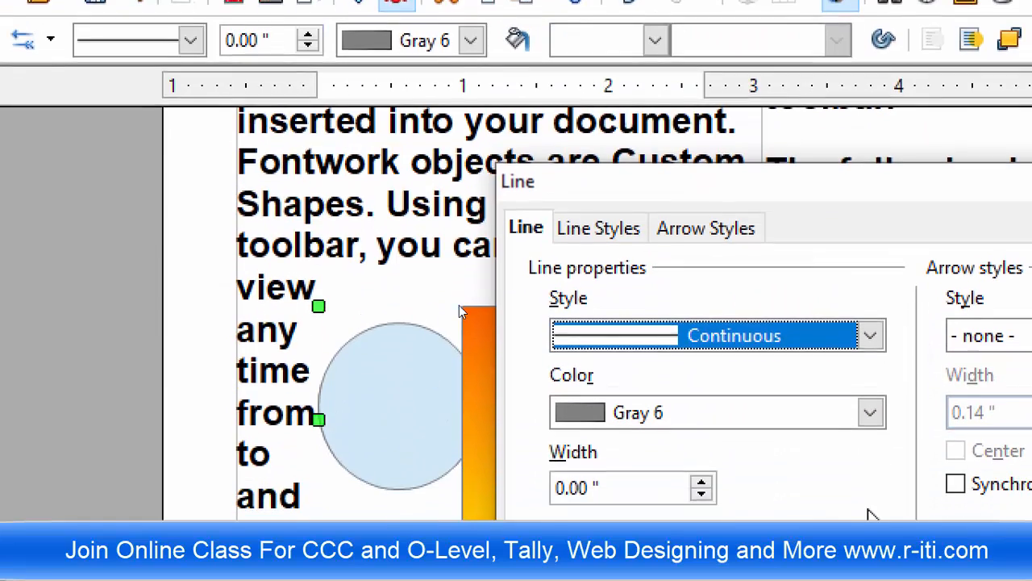
pyautogui.click(869, 337)
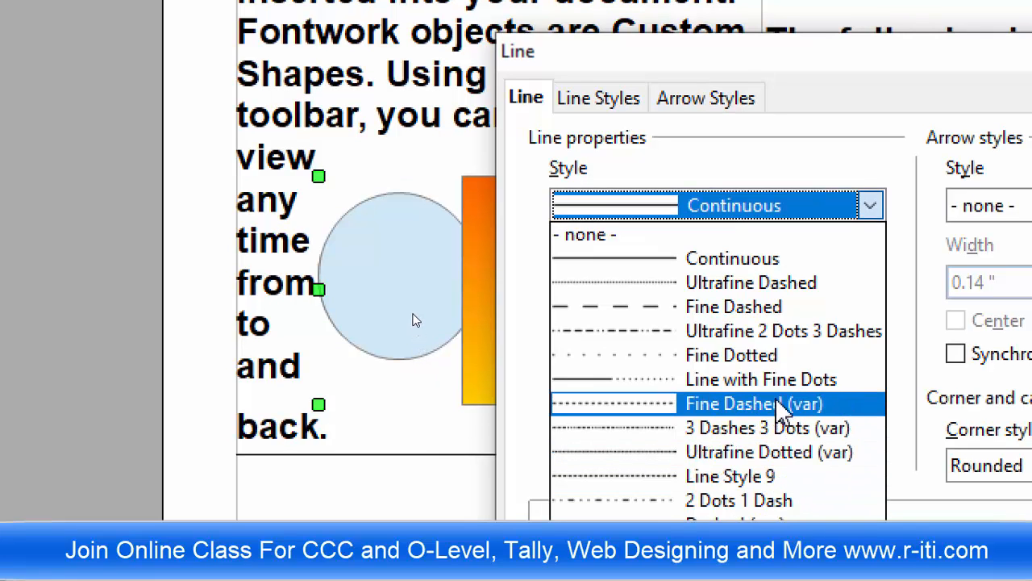
pyautogui.click(780, 407)
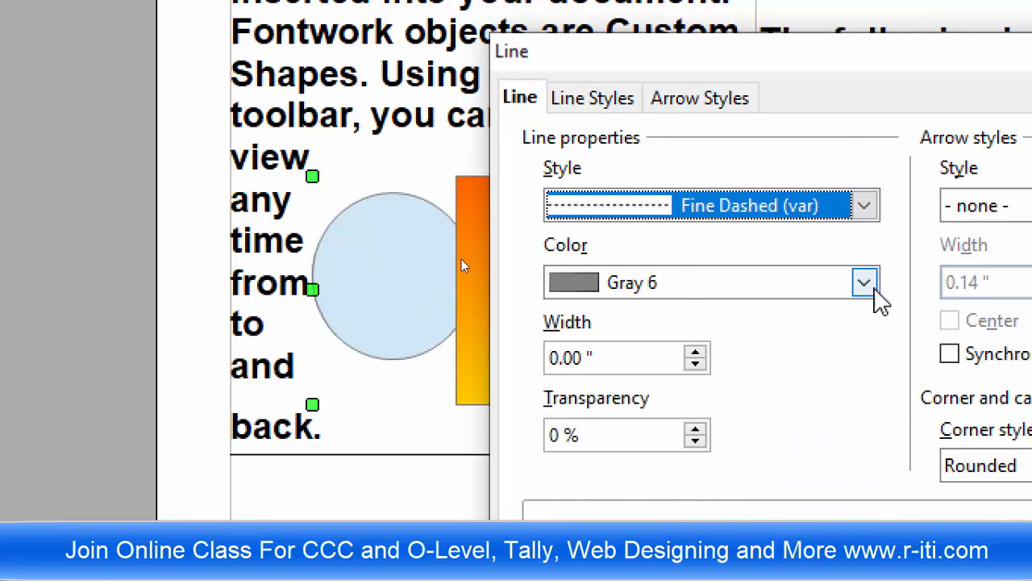
# Step: Set the grouped shapes' line color to Orange 1, width to 0.22", and style to 3 Dashes 3 Dots (var)
pyautogui.click(868, 284)
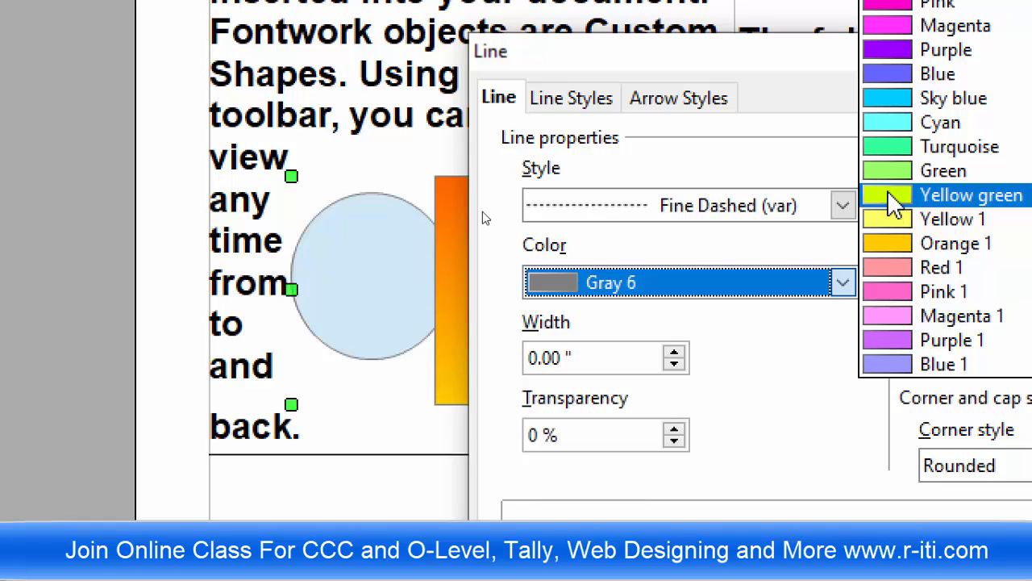
pyautogui.click(892, 244)
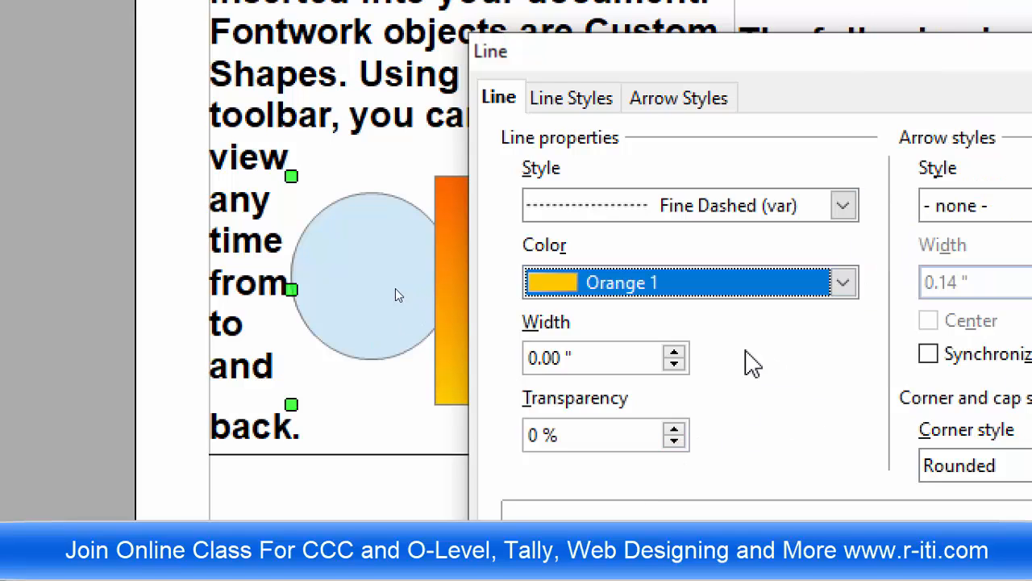
pyautogui.click(674, 353)
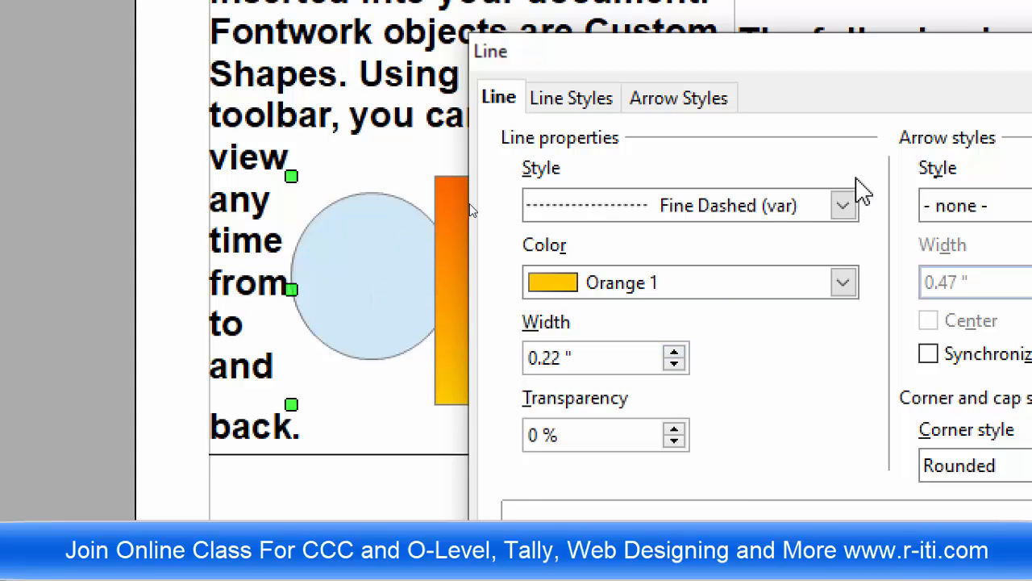
pyautogui.click(843, 205)
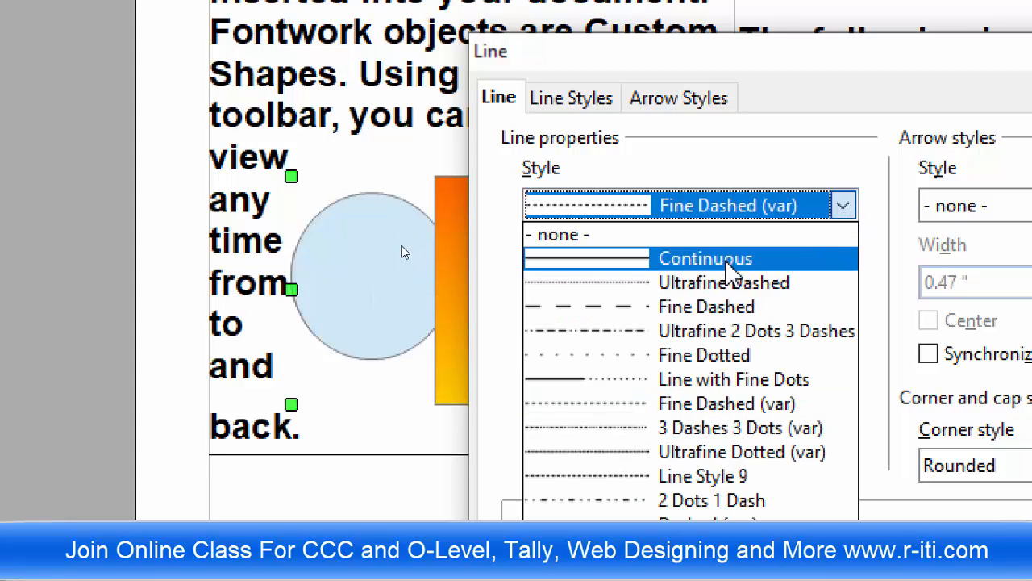
pyautogui.click(708, 429)
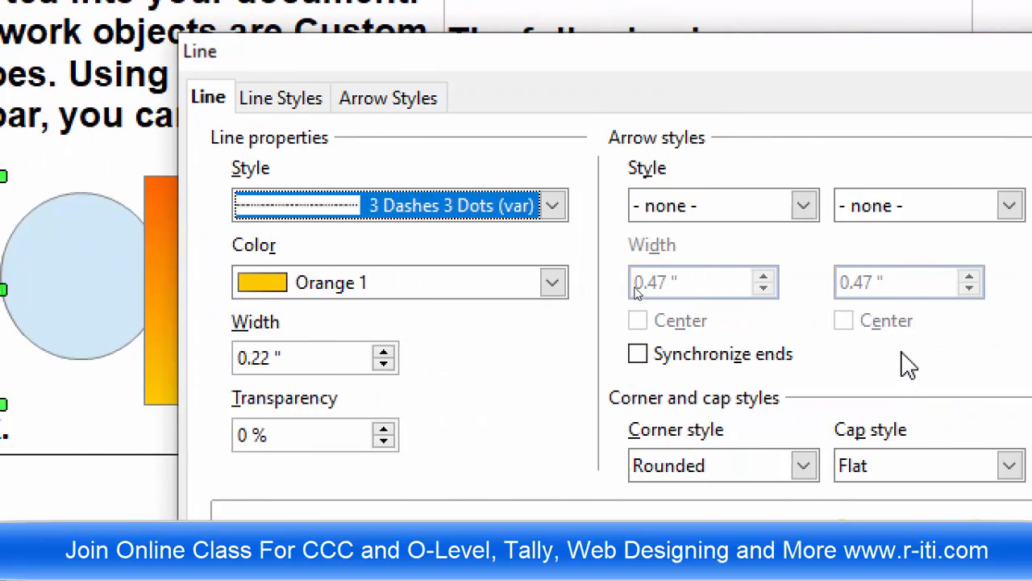
# Step: Set the line's start arrow style to Small arrow and its end arrow style to Double Arrow
pyautogui.click(741, 216)
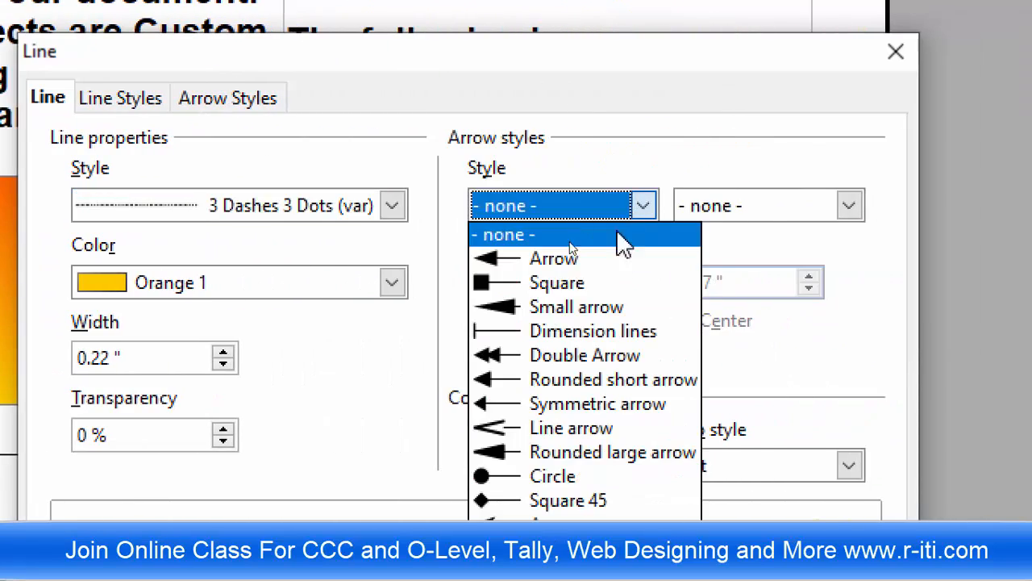
pyautogui.click(594, 317)
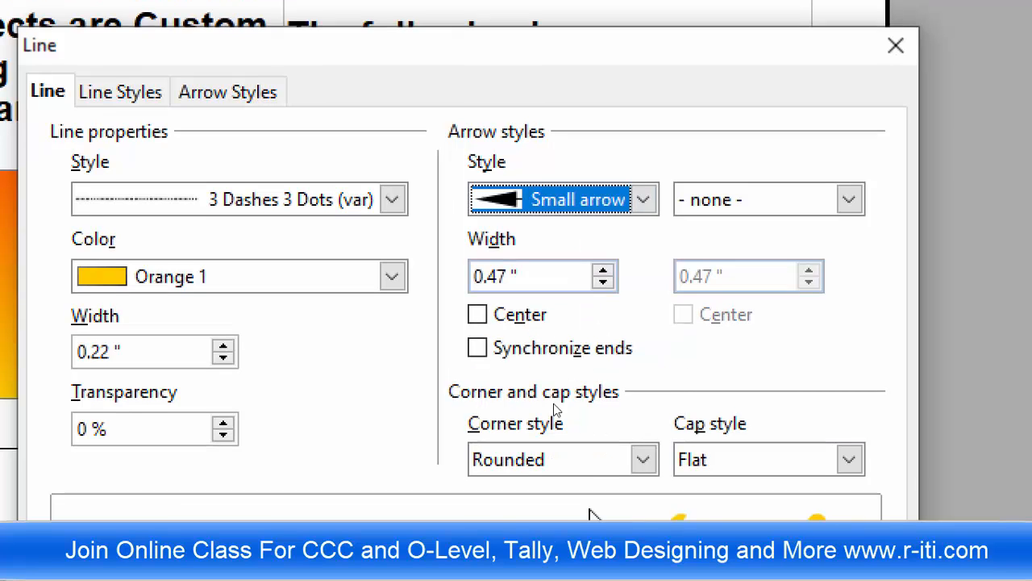
pyautogui.click(849, 101)
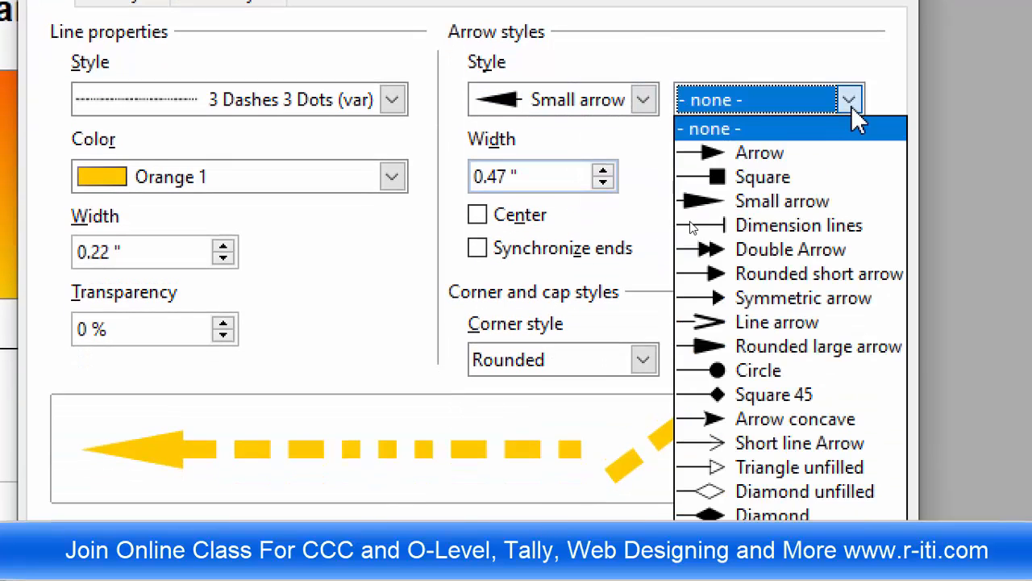
pyautogui.click(764, 249)
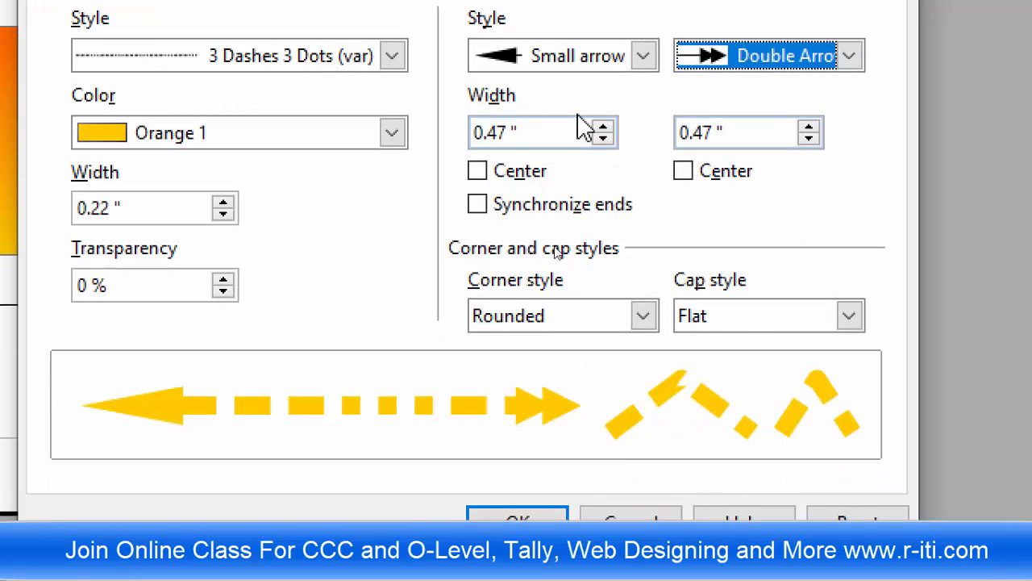
# Step: Try the Center and Synchronize ends options for the arrow ends and switch them off again
pyautogui.click(501, 175)
pyautogui.click(502, 176)
pyautogui.click(507, 216)
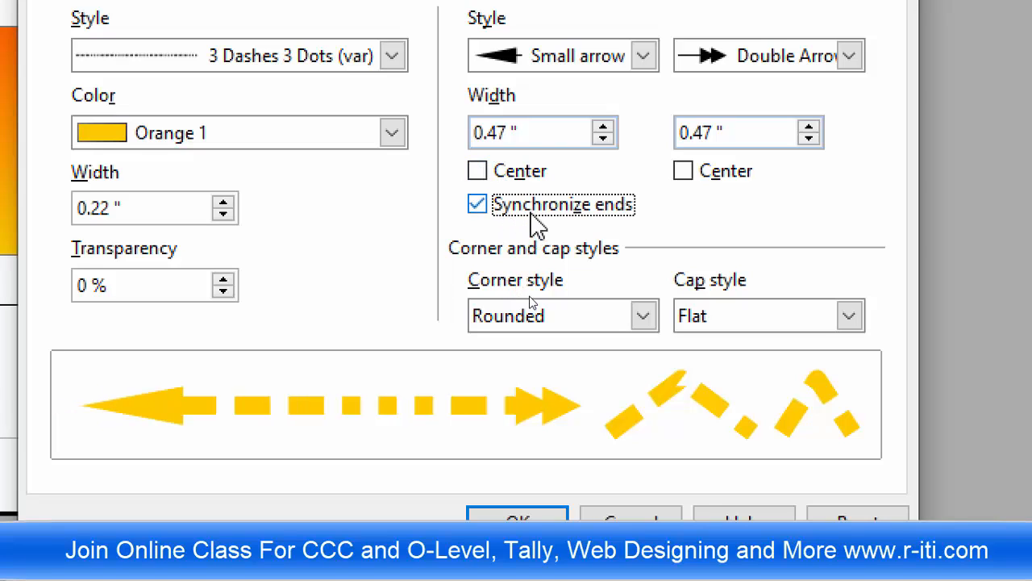
pyautogui.click(689, 179)
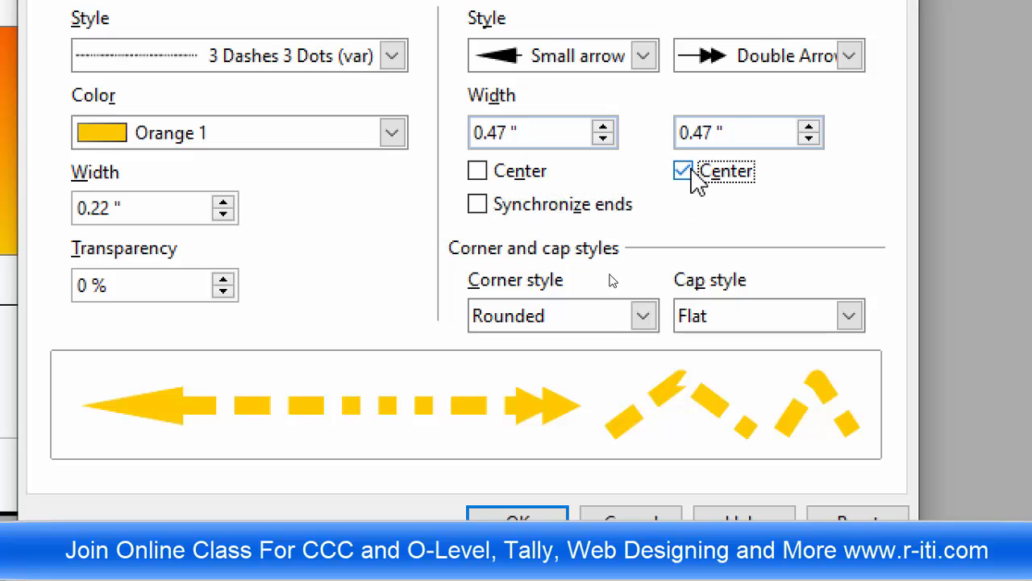
pyautogui.click(693, 181)
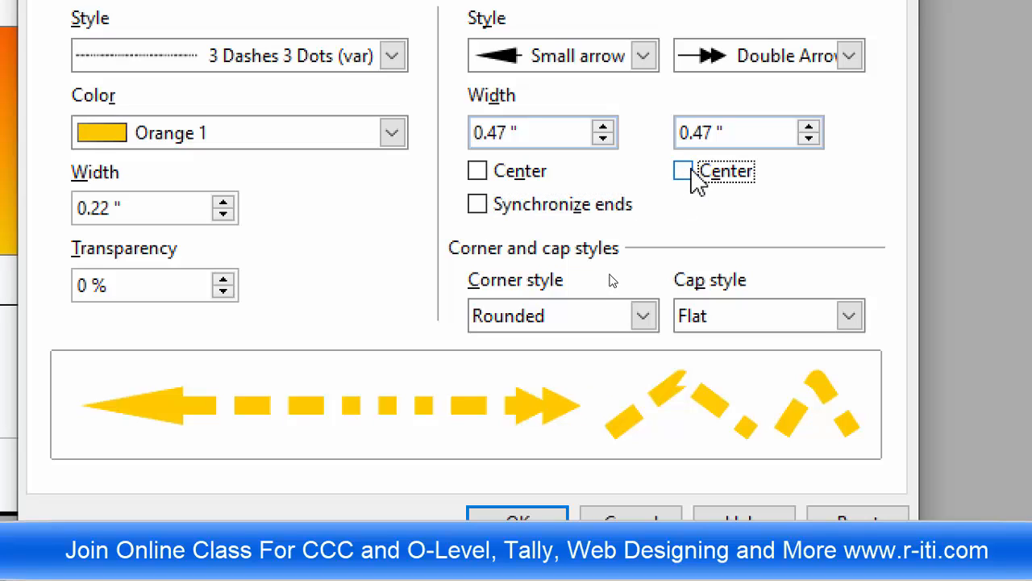
# Step: Keep the Rounded corner and Flat cap styles, apply the line settings, and move the grouped shapes slightly up in the first text column
pyautogui.click(536, 314)
pyautogui.click(538, 316)
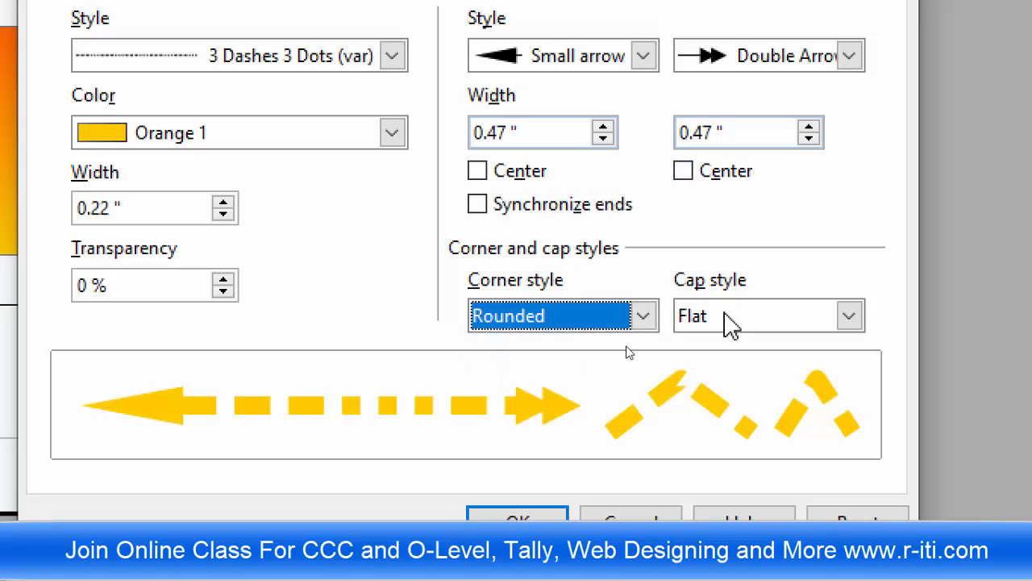
pyautogui.click(728, 324)
pyautogui.click(730, 322)
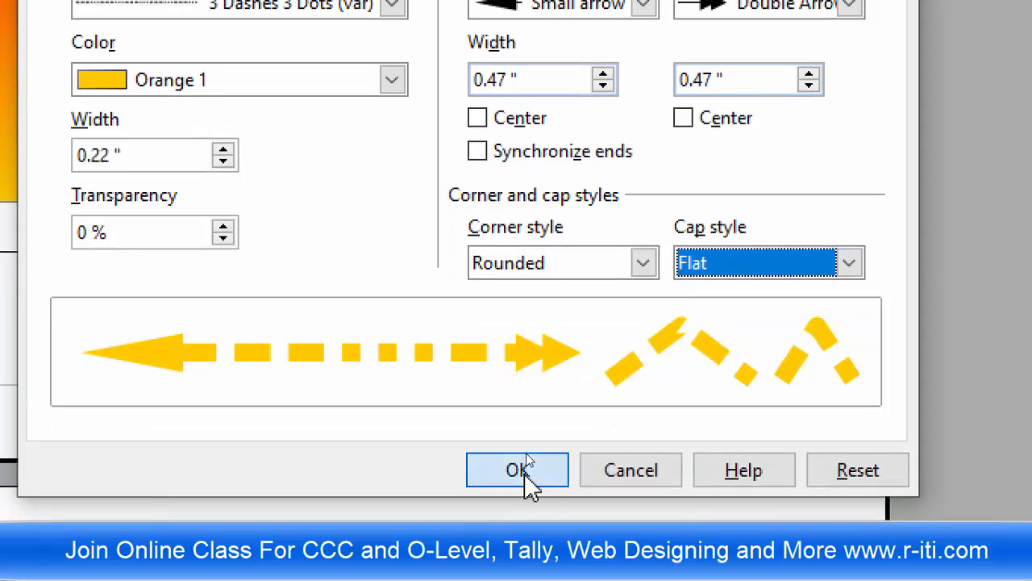
pyautogui.click(519, 523)
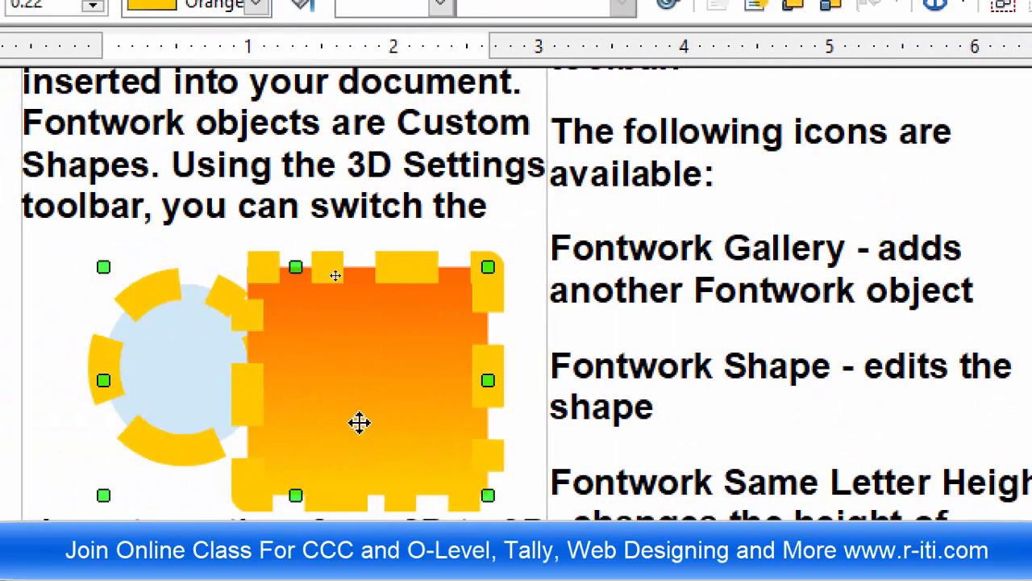
pyautogui.moveTo(325, 371); pyautogui.dragTo(330, 334)
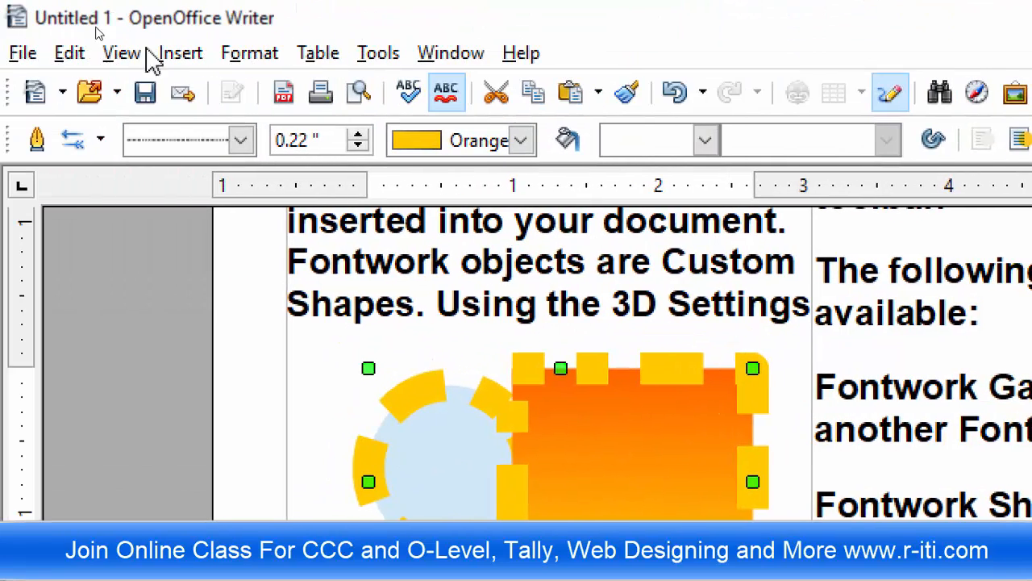
# Step: Open the Area settings of the grouped shapes and apply the gradient fill Red Gradient 2
pyautogui.click(8, 53)
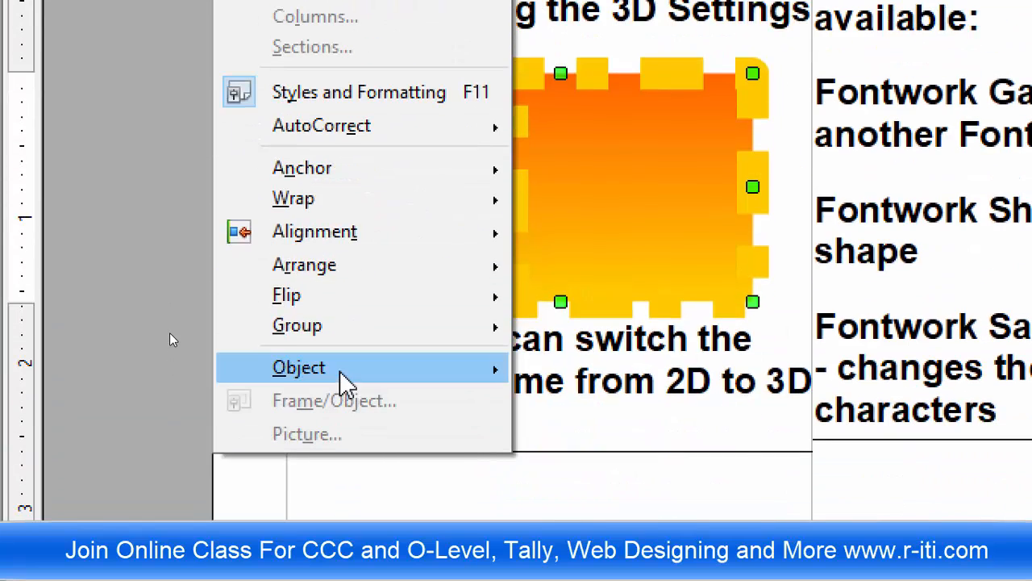
pyautogui.moveTo(473, 373)
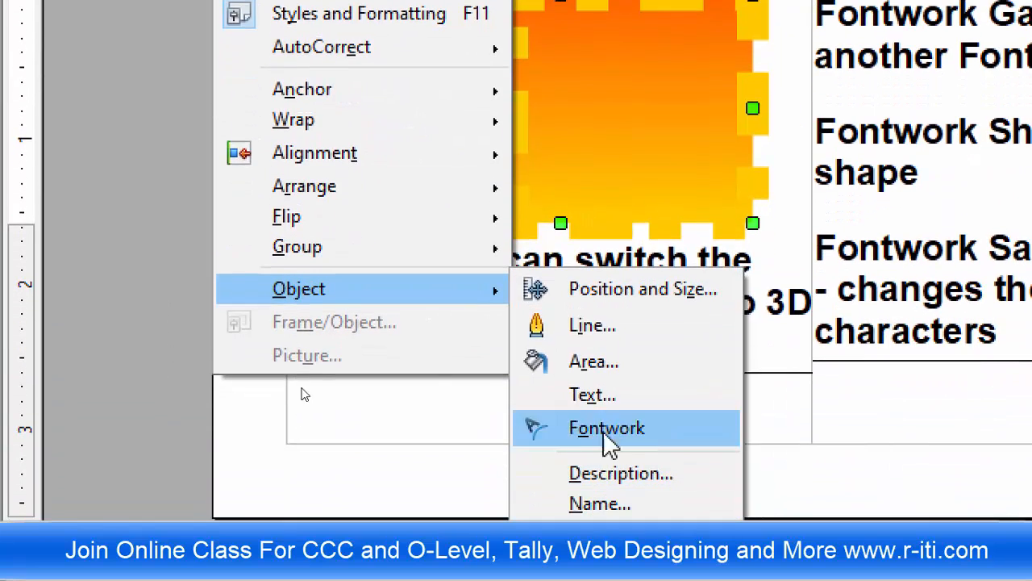
pyautogui.click(582, 371)
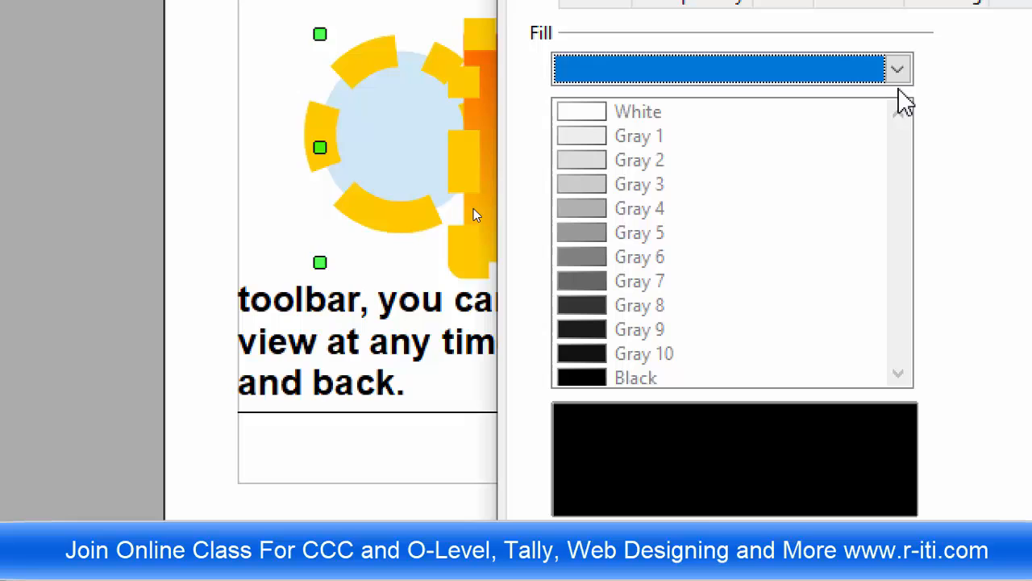
pyautogui.click(946, 71)
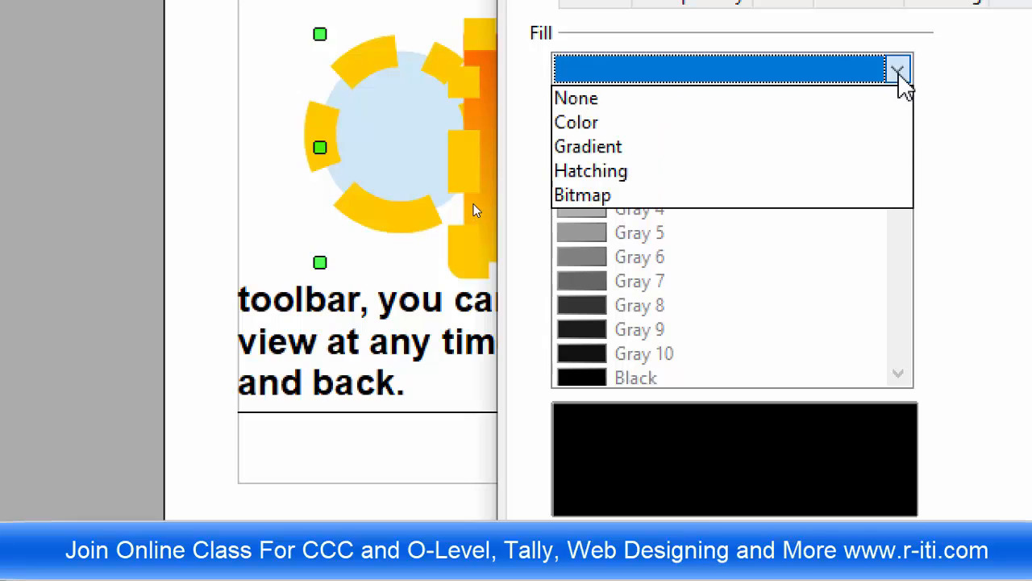
pyautogui.click(713, 147)
pyautogui.click(652, 332)
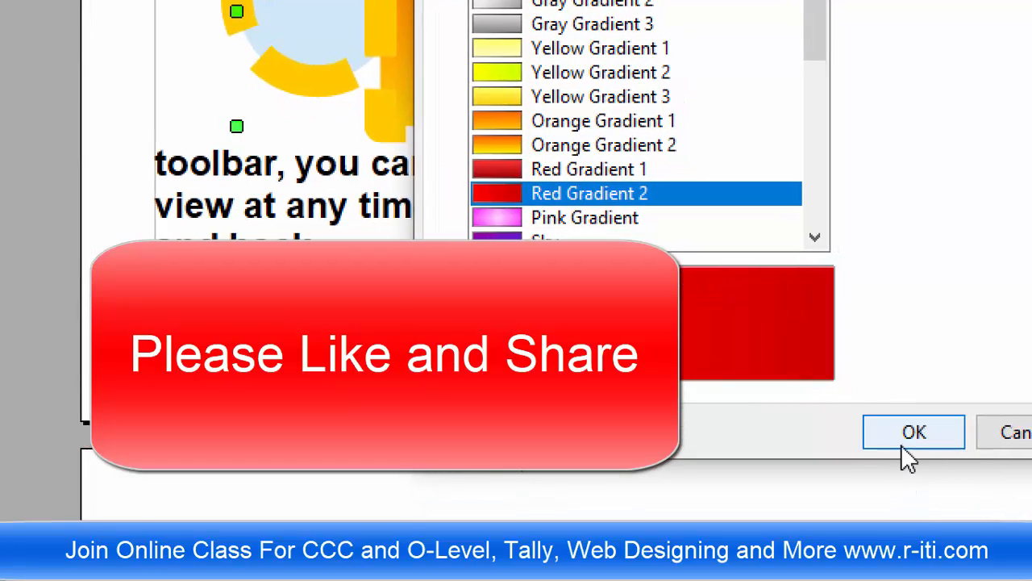
pyautogui.click(903, 443)
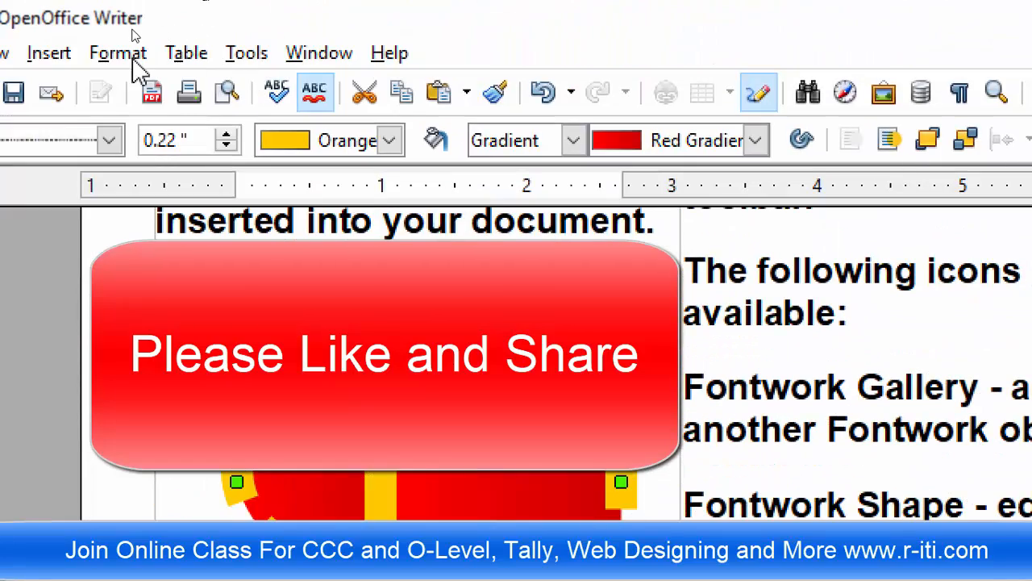
pyautogui.click(129, 55)
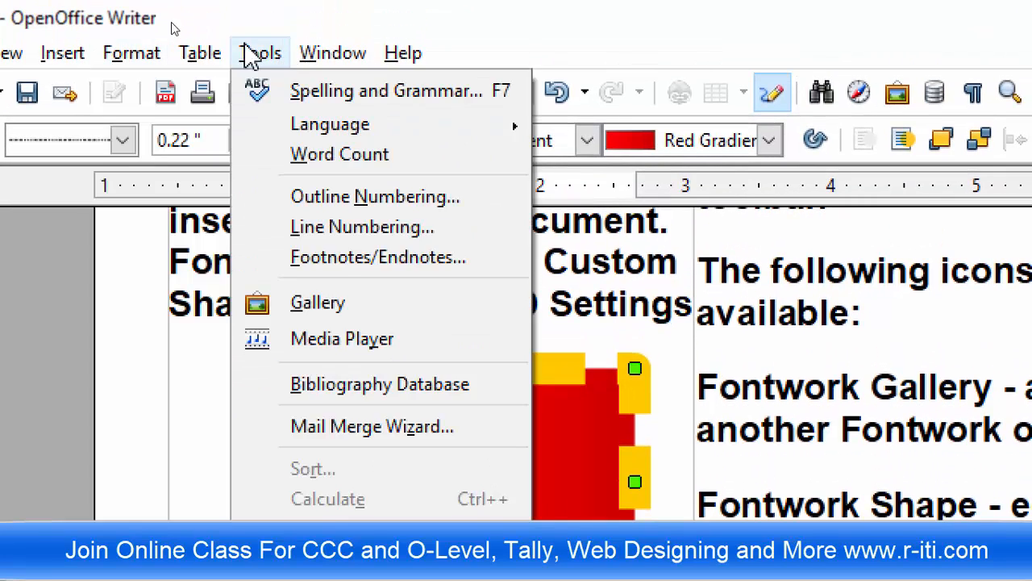
pyautogui.moveTo(201, 52)
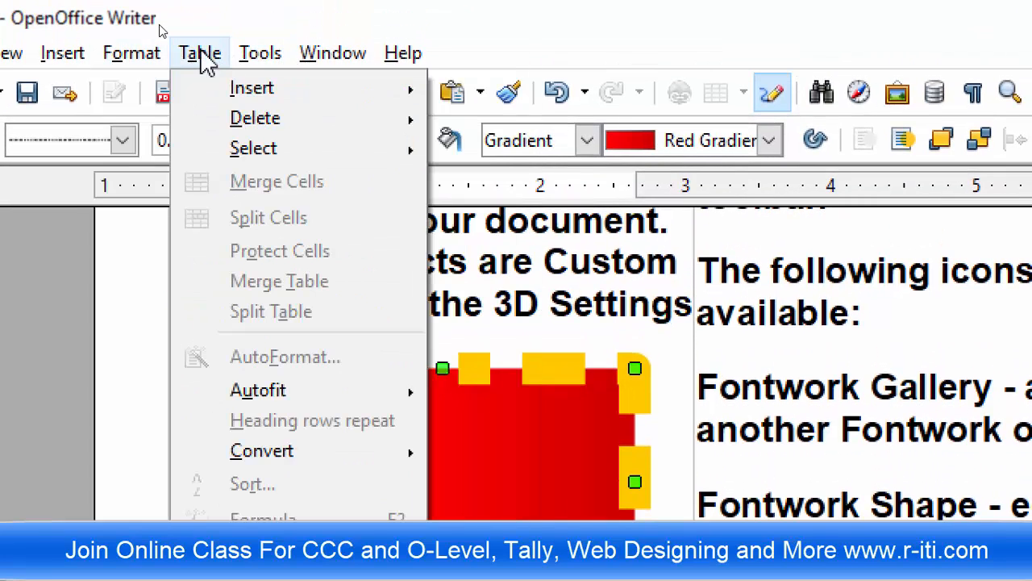
pyautogui.moveTo(252, 61)
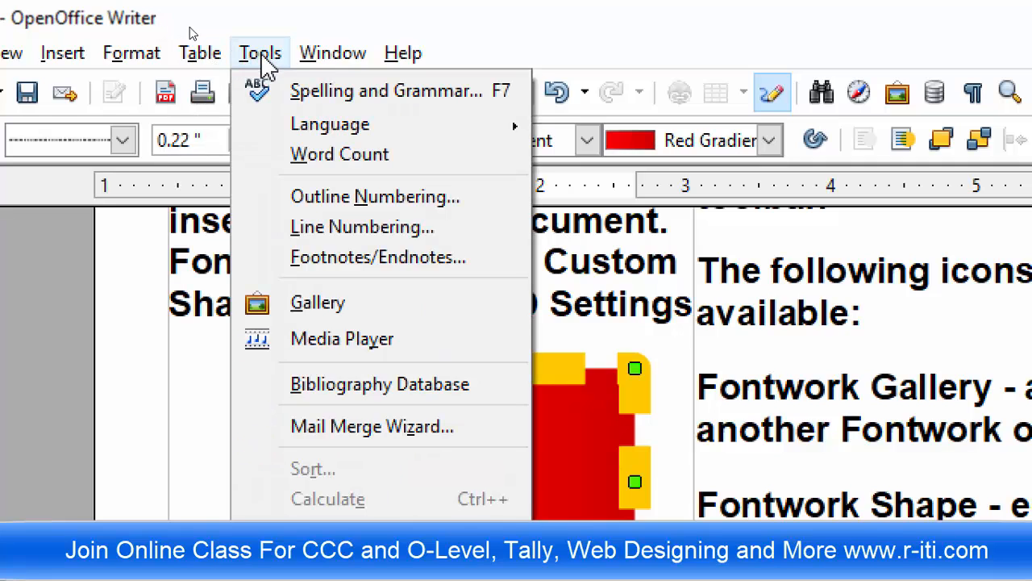